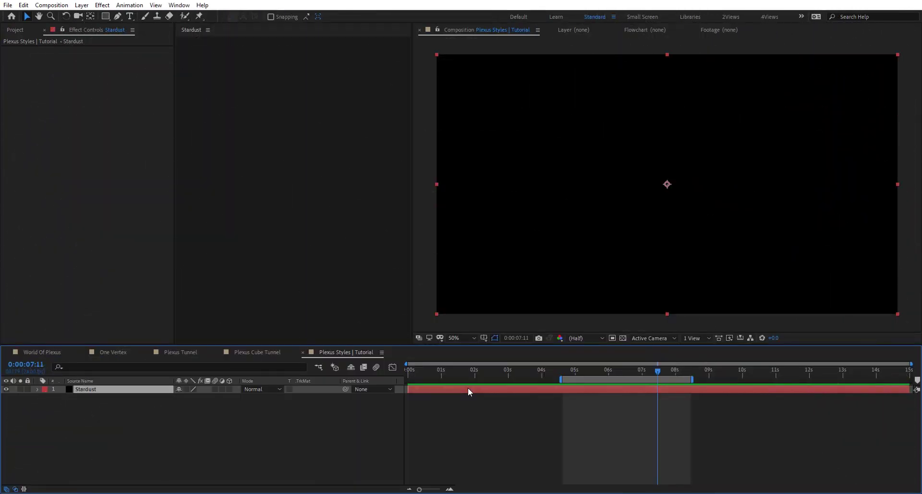
Apply the Stardust effect to the Stardust layer and delete its default nodes.
key(ctrl+space)
text(st)
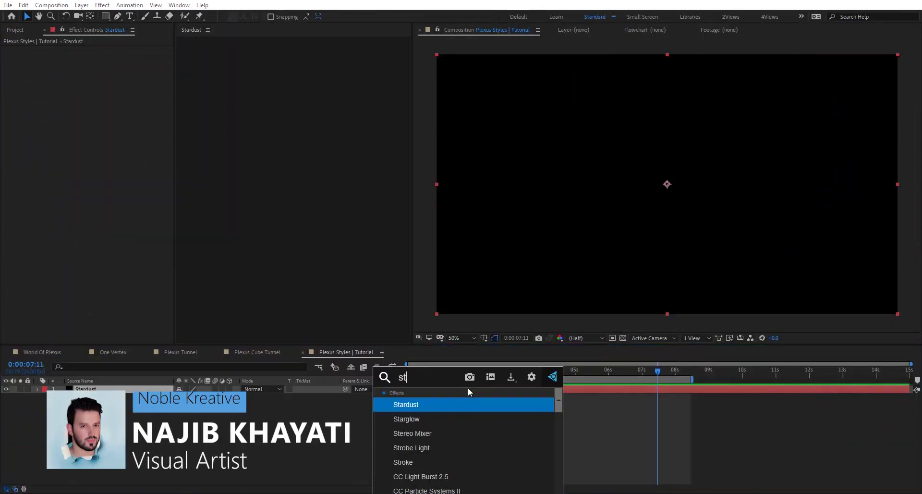
key(Return)
drag(287, 61, 236, 146)
key(Delete)
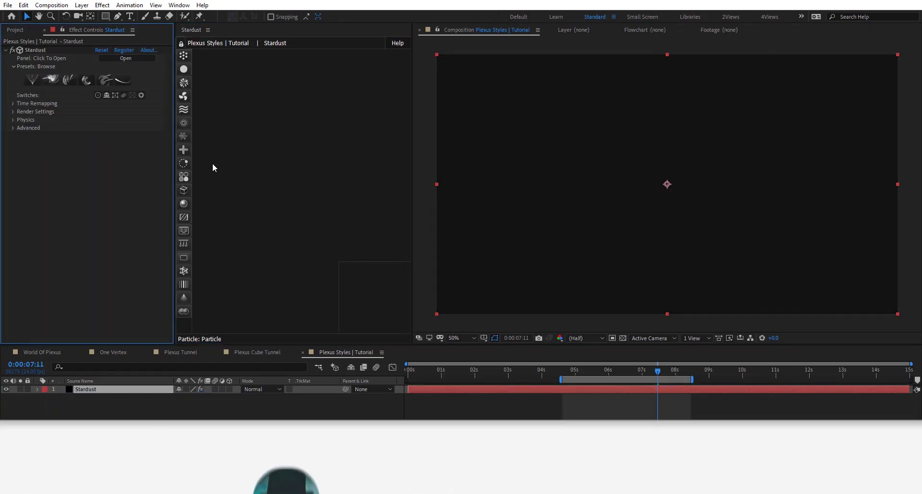
Add a Model node and make it a primitive plane with Size X 1061 and Size Y 621.
drag(184, 189, 275, 150)
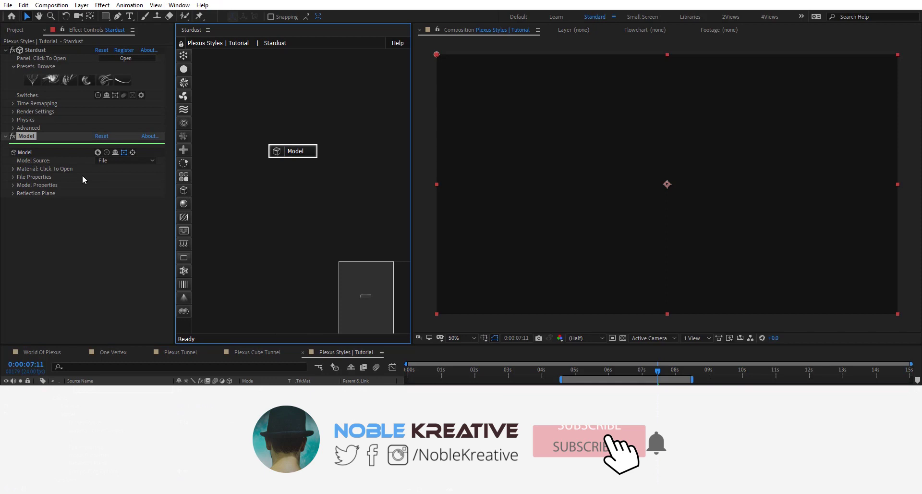
click(106, 161)
click(138, 181)
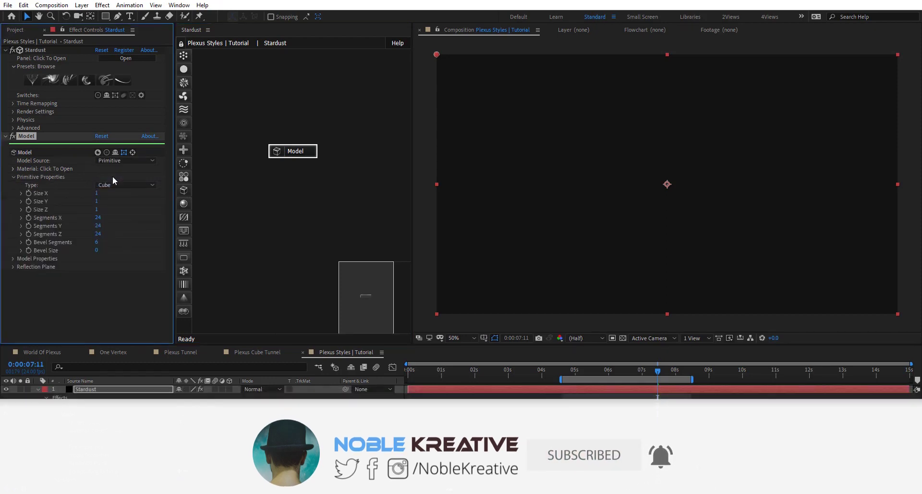
click(122, 185)
click(124, 217)
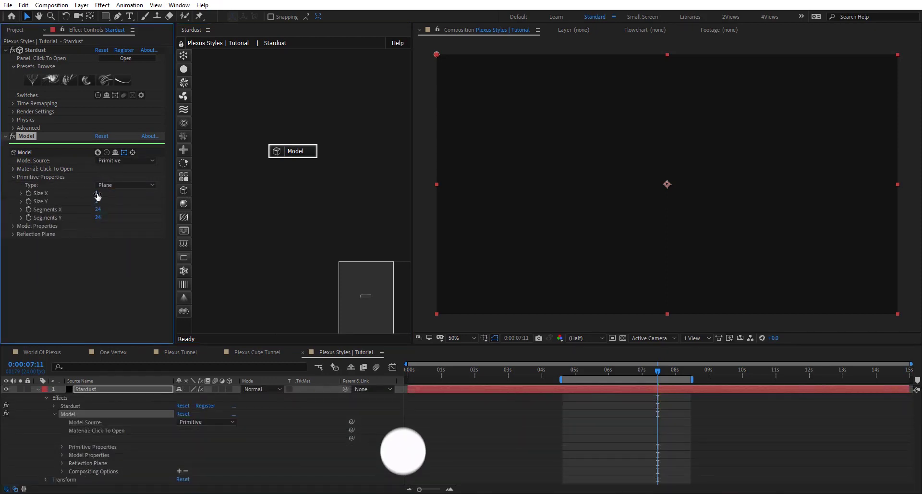
drag(96, 193, 128, 200)
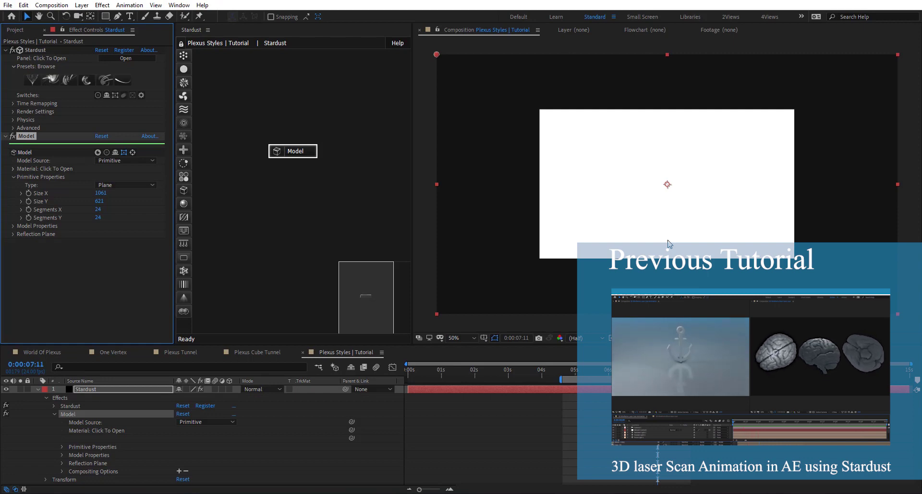
Disable the plane Model node and move it a little aside in the node graph.
right_click(298, 146)
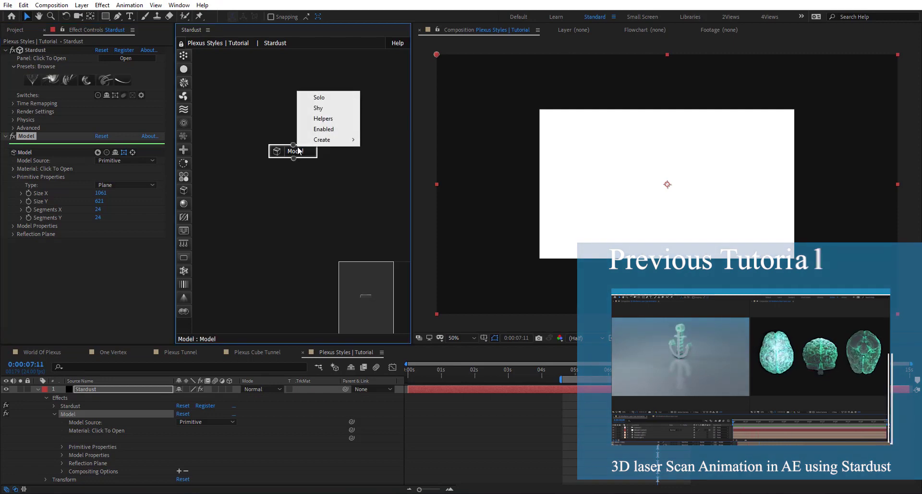
click(320, 129)
drag(292, 159, 271, 174)
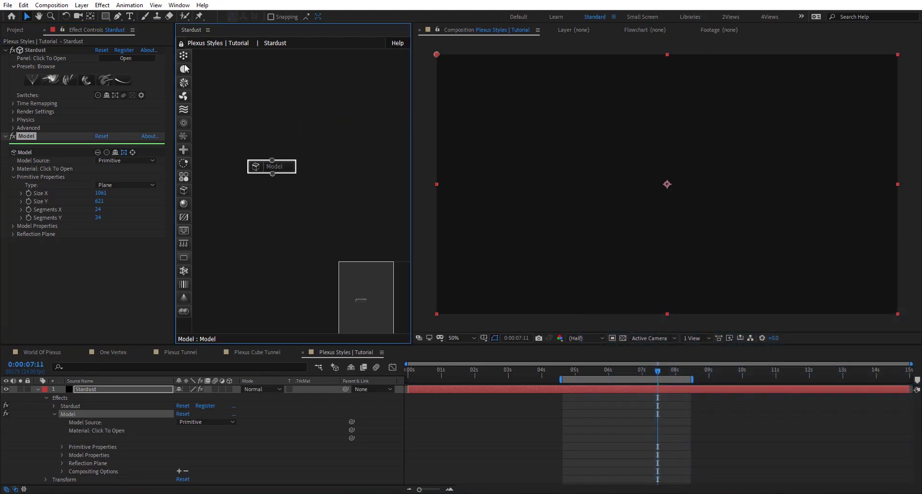
Add an Emitter node with one connected Particle node, deleting the surplus unconnected Particle node.
drag(184, 56, 245, 84)
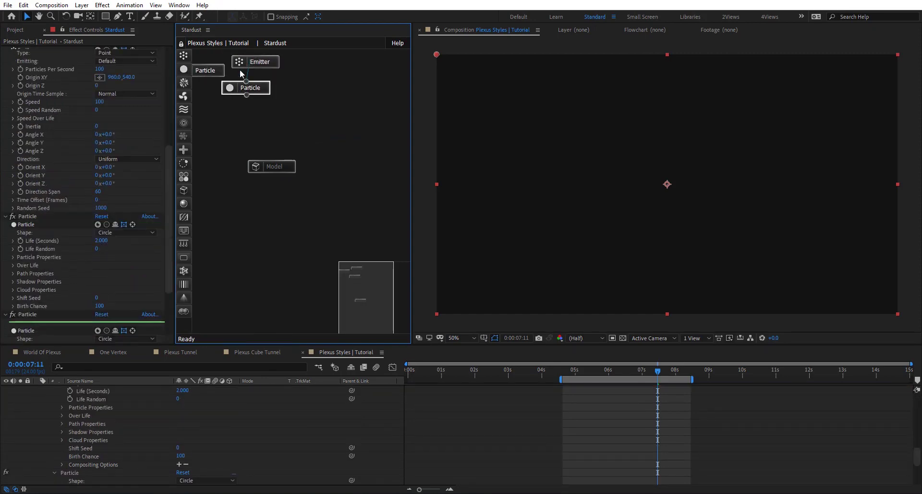
click(210, 72)
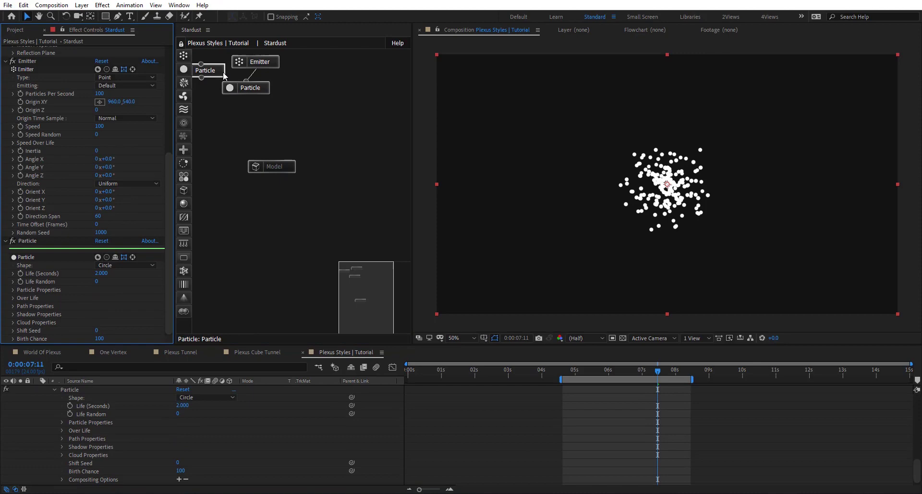
key(Delete)
Rename the Emitter node as Edges.
click(259, 61)
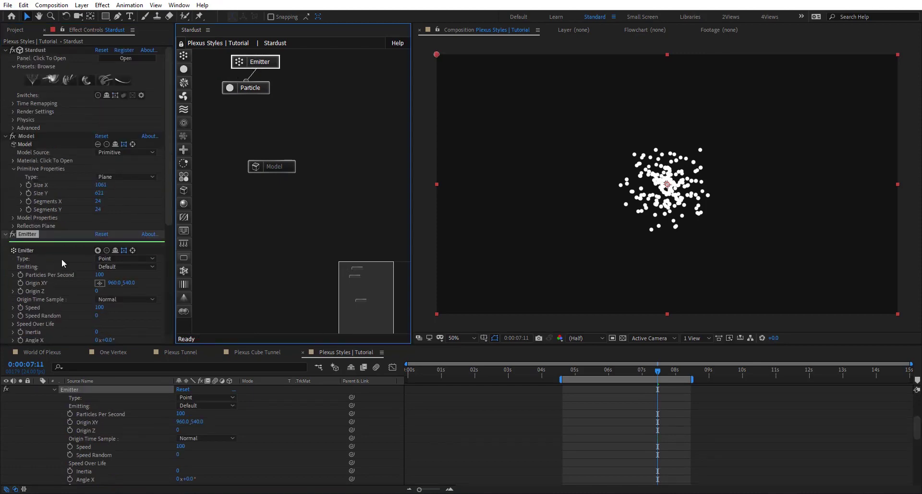
key(Return)
text(Edge)
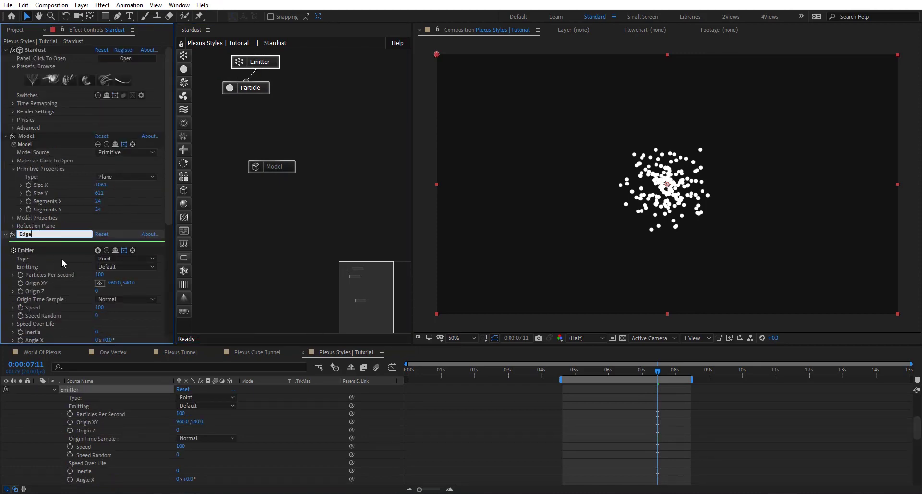
text(s)
key(Return)
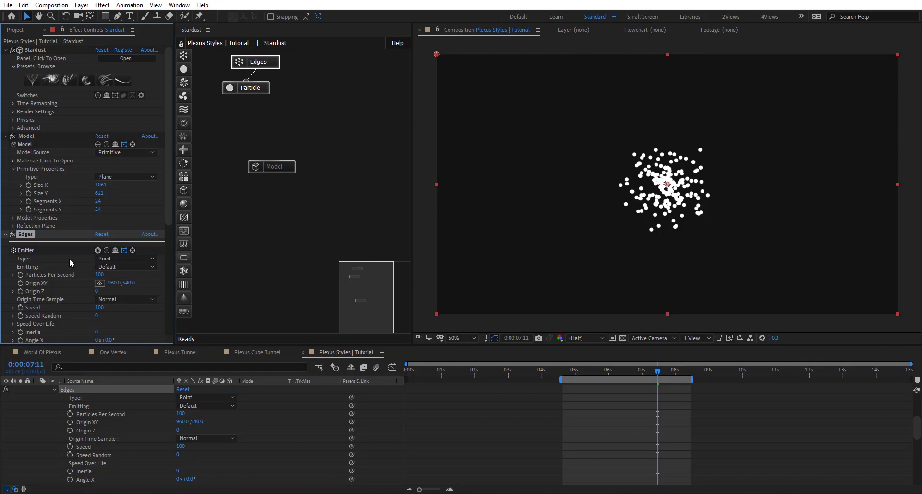
Set the Edges emitter's type to Object, its emitting mode to Once and its speed to 0.
click(144, 259)
click(136, 353)
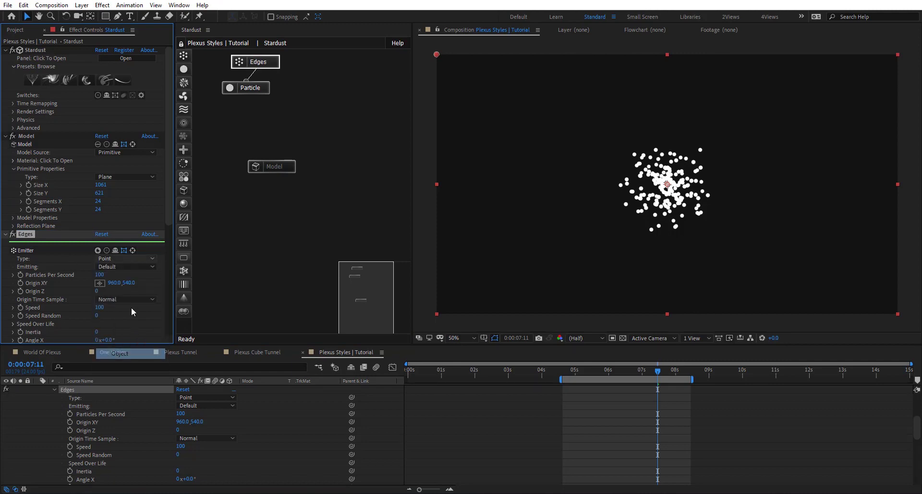
scroll(128, 288, down, 3)
click(107, 190)
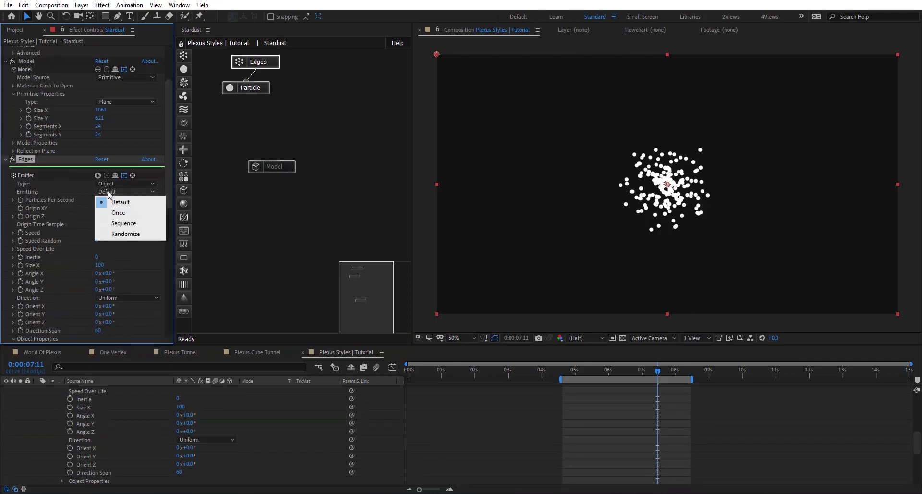
click(144, 213)
click(98, 232)
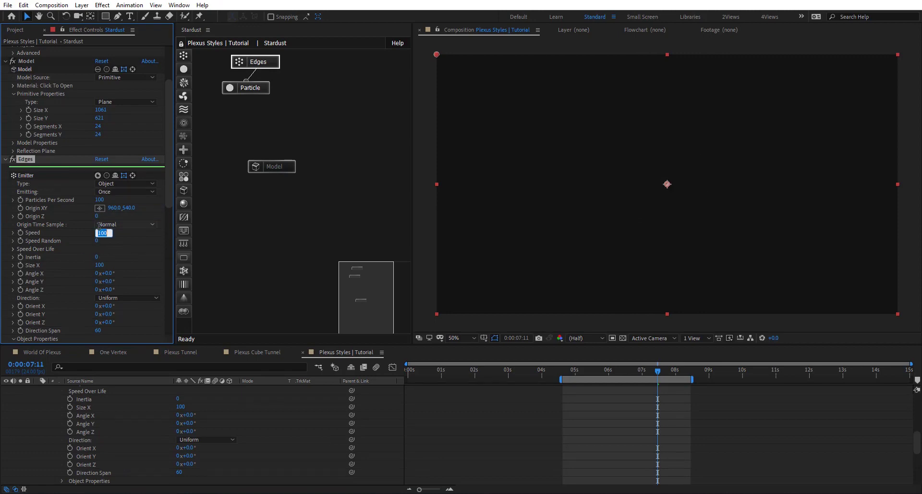
Set the Particle node's life to 20 seconds and its shape to Model.
click(259, 90)
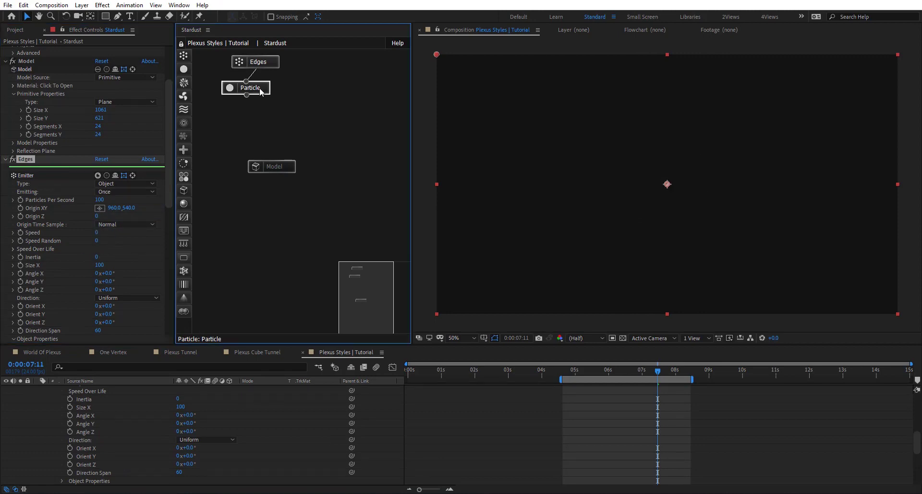
scroll(52, 194, down, 3)
scroll(50, 196, down, 3)
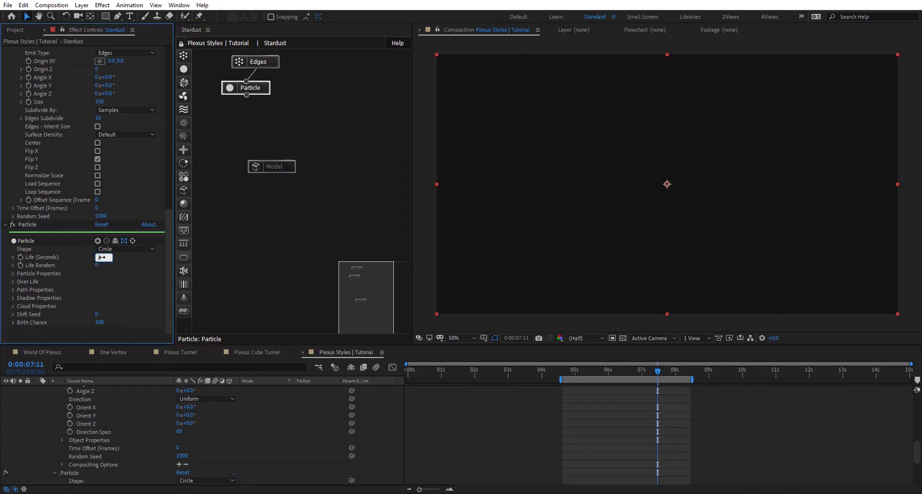
click(111, 250)
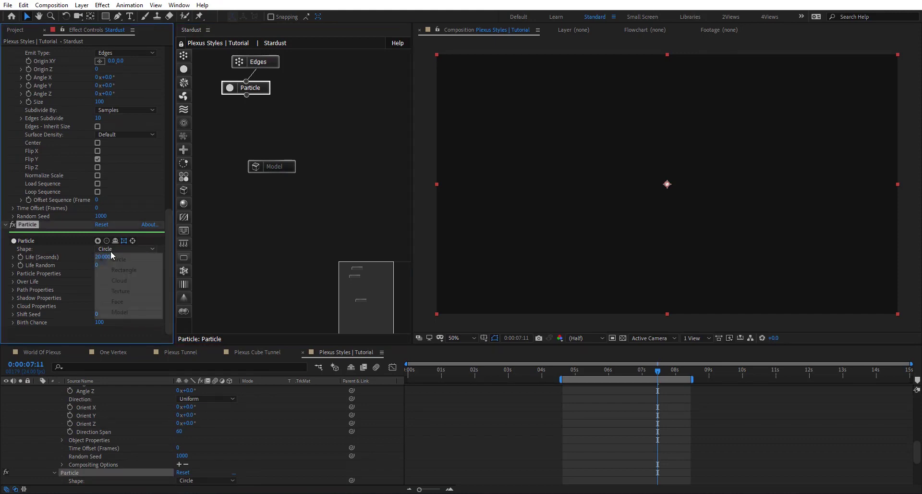
click(120, 312)
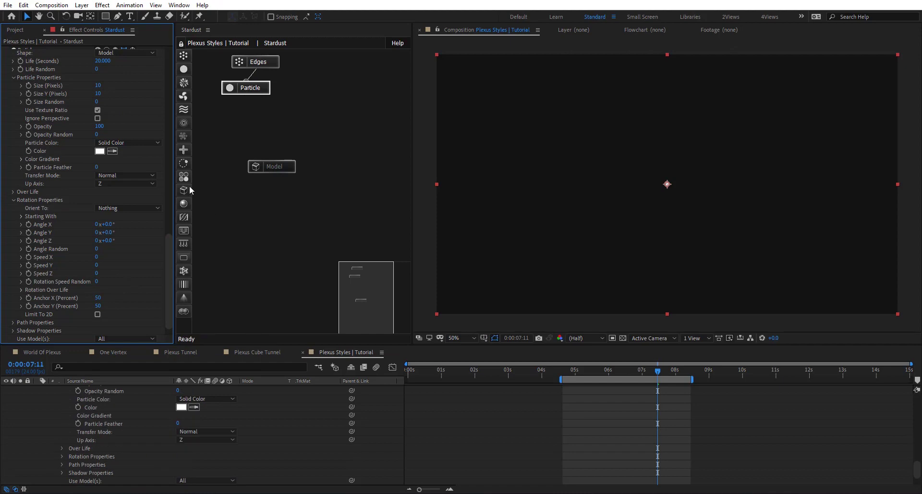
Add a Model node connected beneath the Particle node and make it a primitive cylinder.
drag(188, 190, 247, 113)
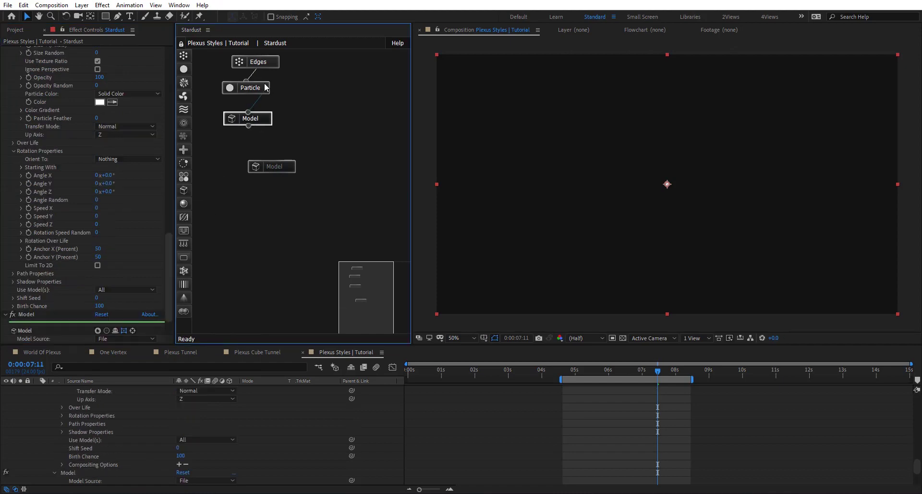
click(247, 120)
click(135, 298)
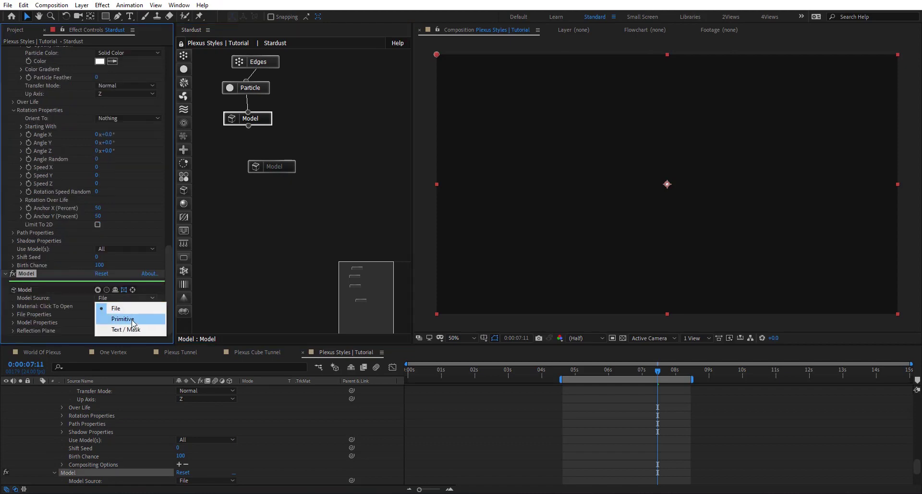
click(115, 319)
scroll(85, 288, down, 3)
click(117, 259)
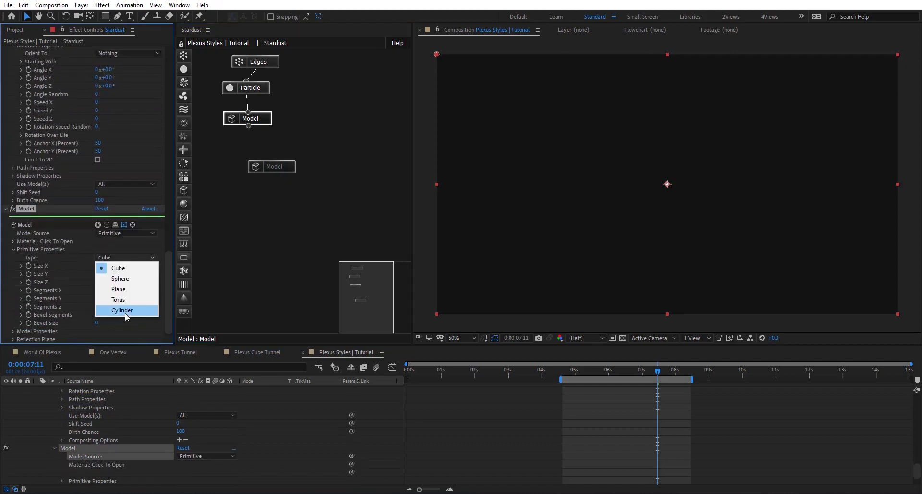
click(121, 310)
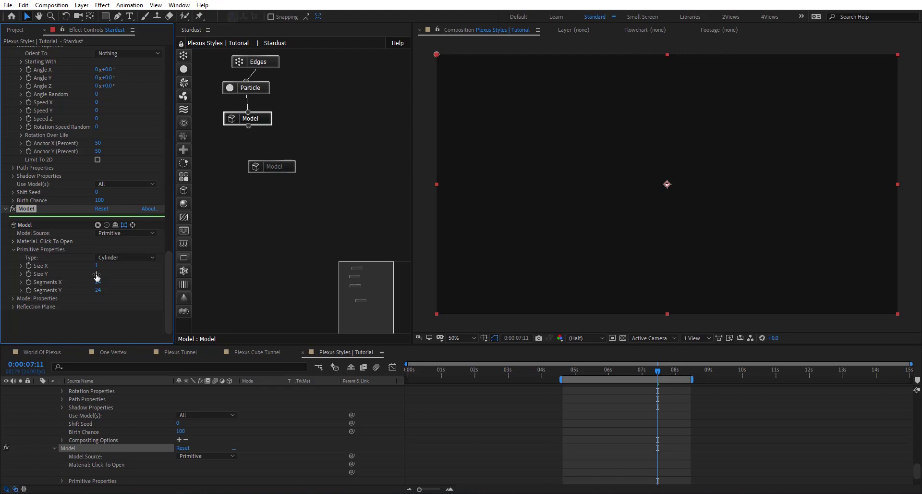
Set the cylinder model's Size Y to 100.
click(97, 274)
text(100)
key(Return)
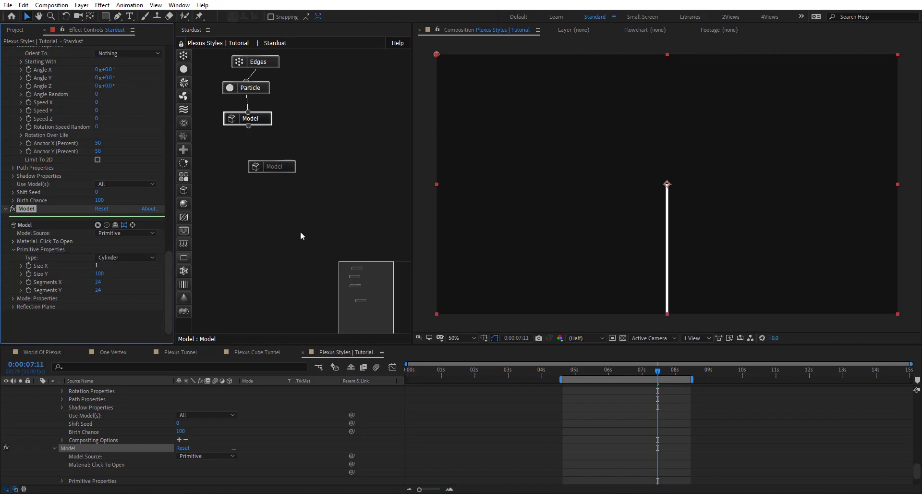
Rearrange the nodes and connect the Edges emitter to the disabled plane Model node.
drag(296, 55, 245, 139)
drag(295, 166, 282, 119)
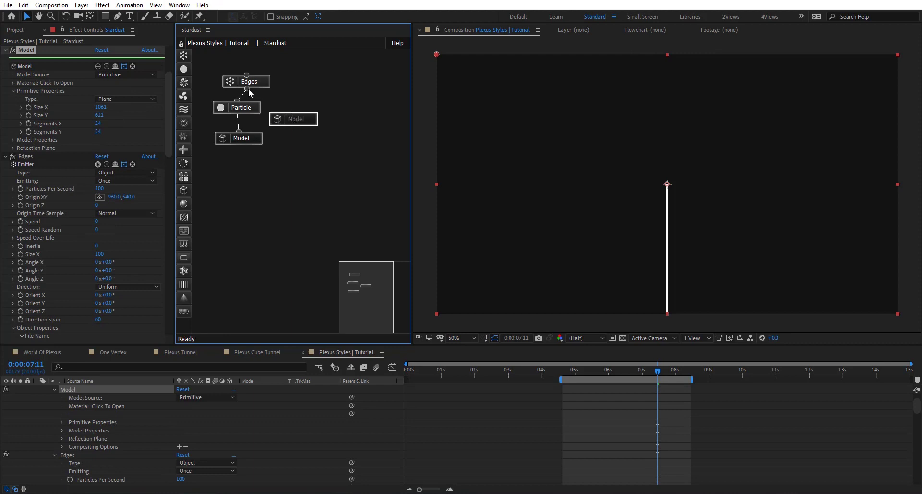
drag(249, 88, 302, 120)
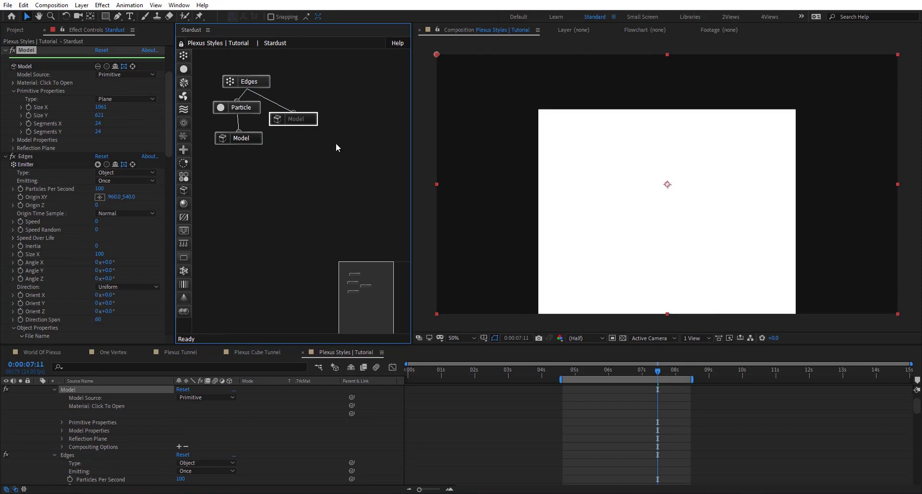
Set the Particle node's size to 1 pixel.
click(240, 107)
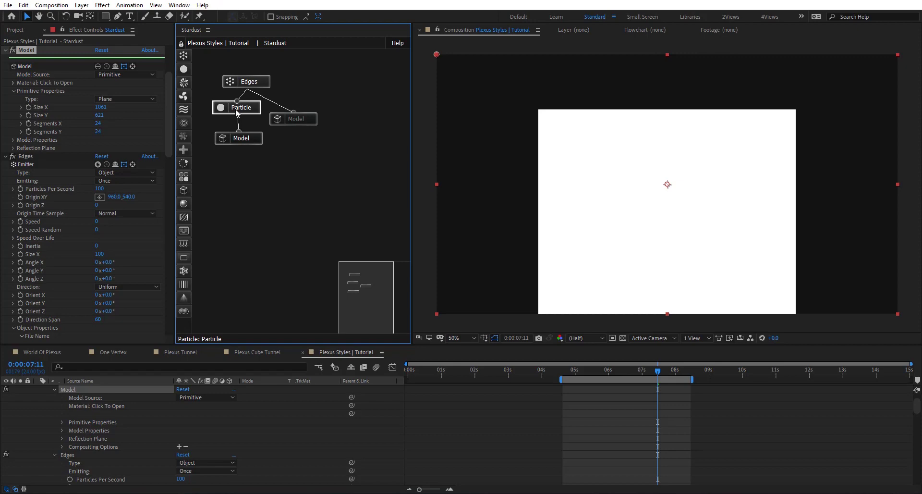
scroll(60, 273, down, 3)
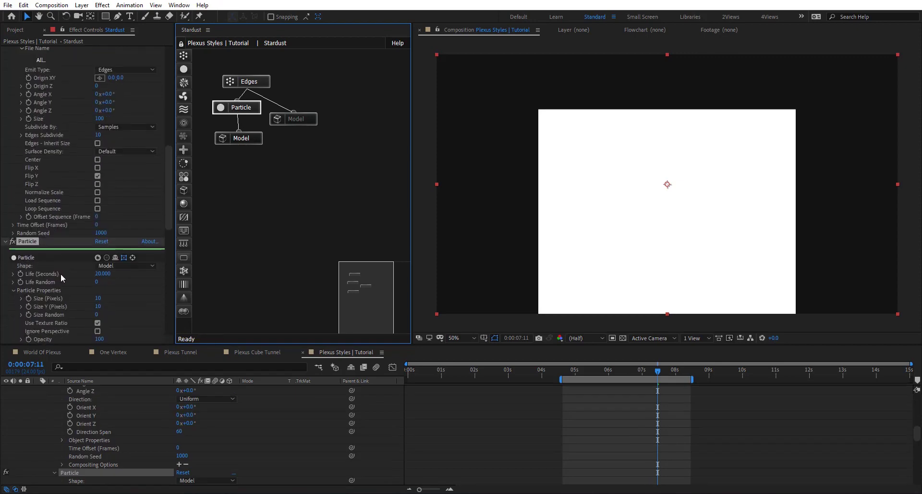
click(98, 299)
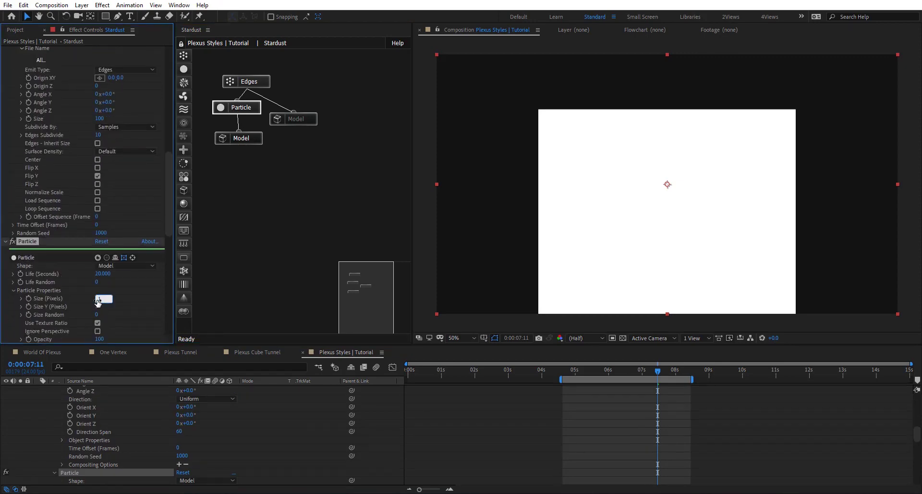
text(1)
key(Return)
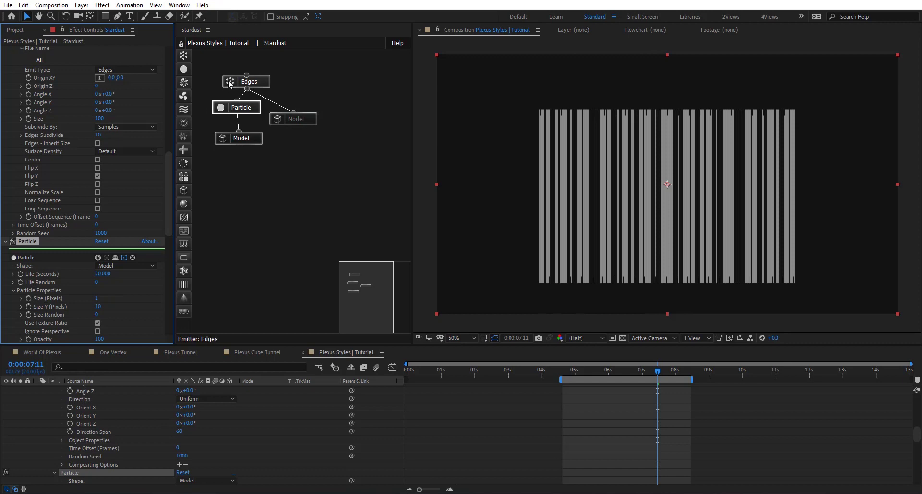
Enable Edges - Inherit Size on the Edges emitter and set Edges Subdivide to 0.
click(264, 84)
scroll(30, 218, down, 2)
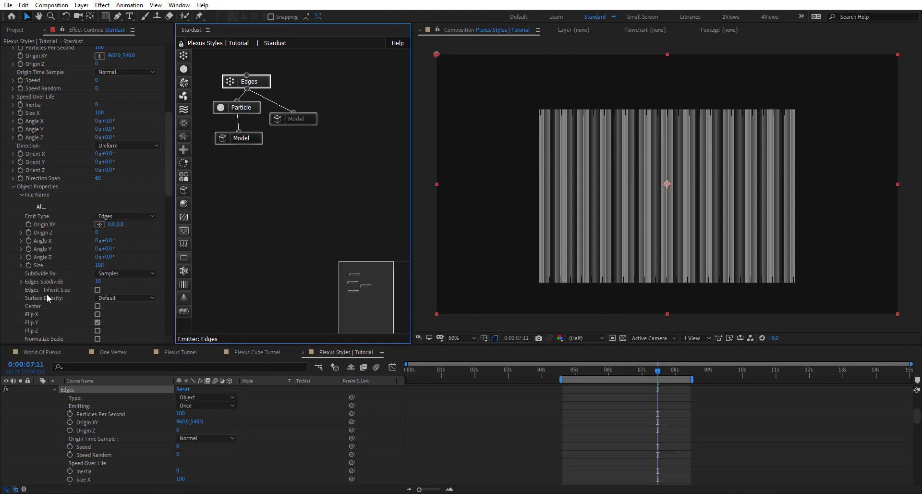
click(98, 290)
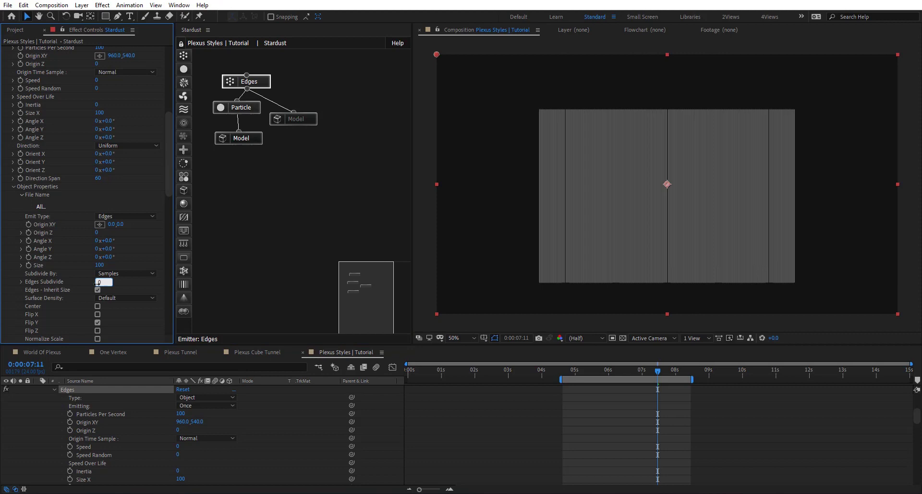
key(Return)
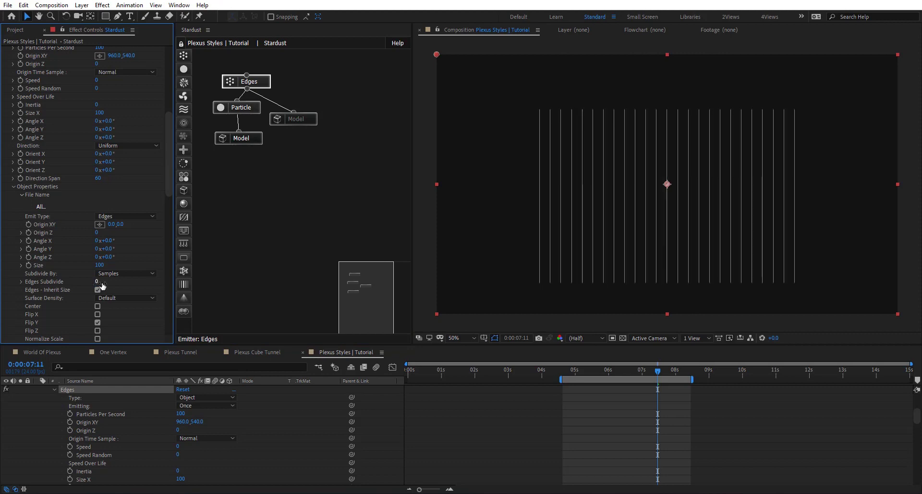
Set the Particle node's rotation to orient to Normal.
click(242, 107)
scroll(66, 218, down, 5)
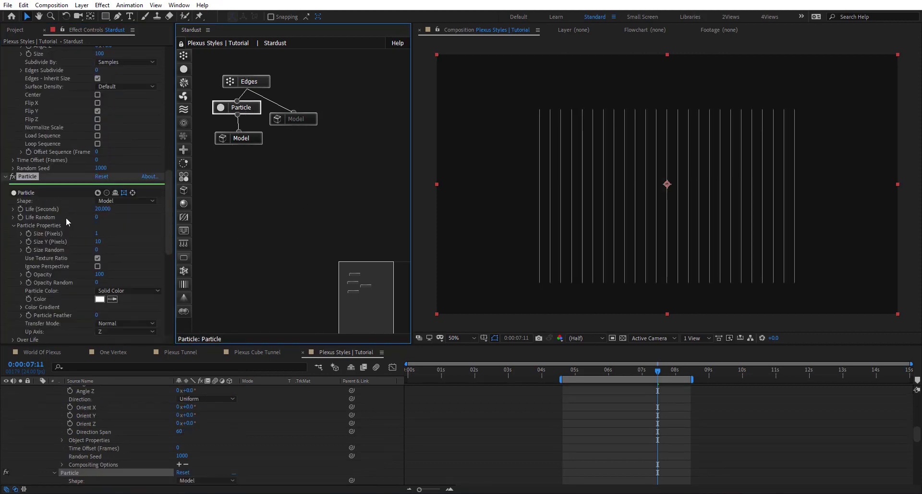
scroll(65, 218, down, 3)
scroll(39, 305, down, 5)
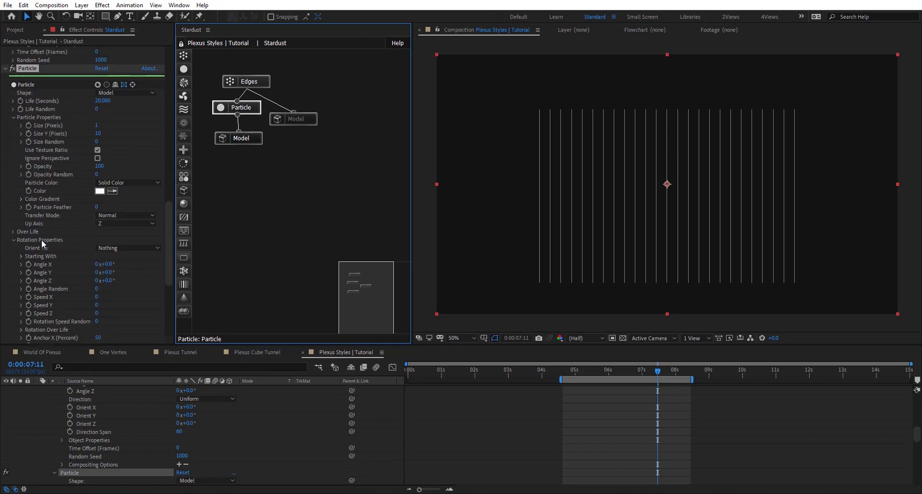
click(128, 247)
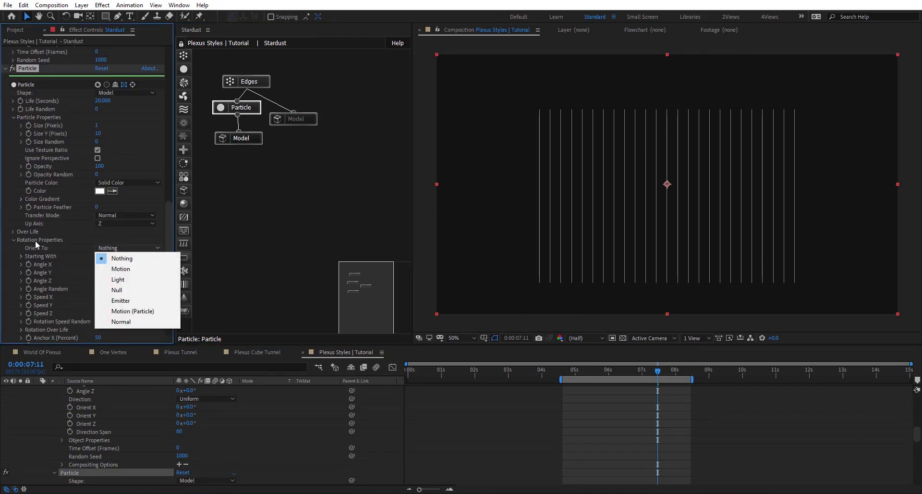
click(128, 322)
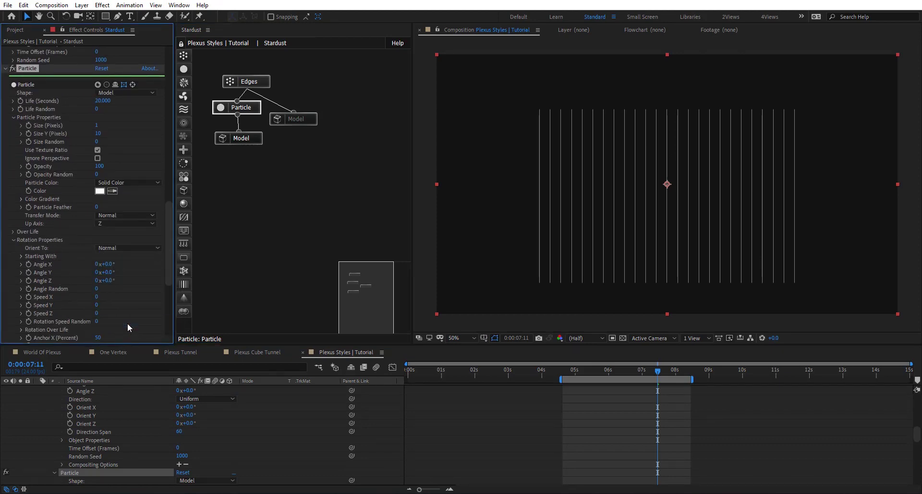
Set the cylinder model's Angle X to 90 degrees in its model properties.
click(255, 140)
scroll(43, 210, down, 5)
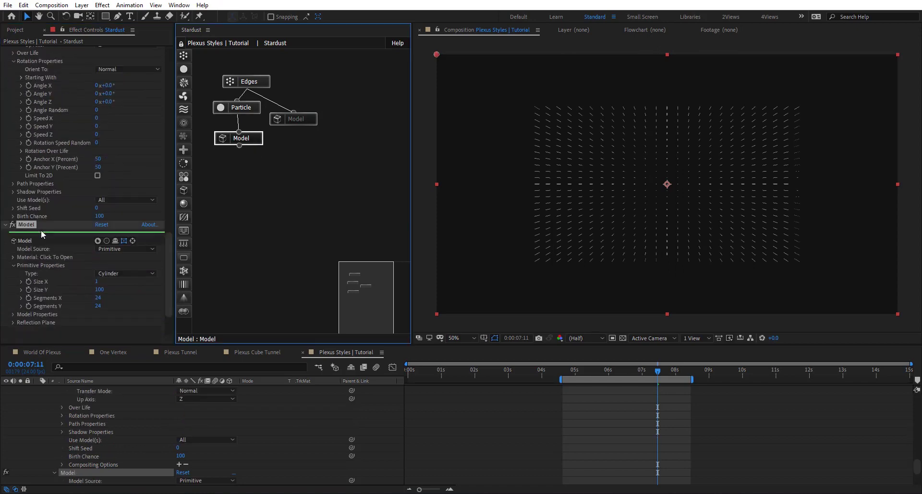
click(12, 314)
scroll(28, 265, down, 7)
drag(107, 208, 108, 206)
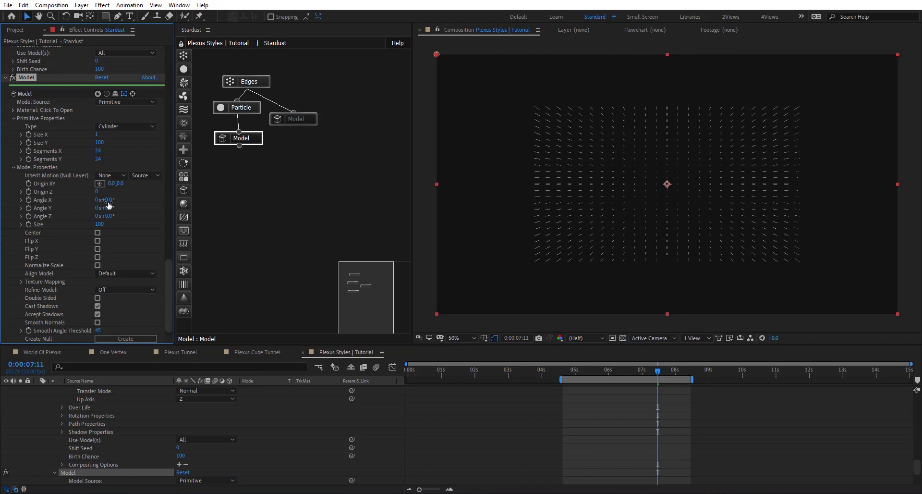
click(108, 203)
text(90)
key(Return)
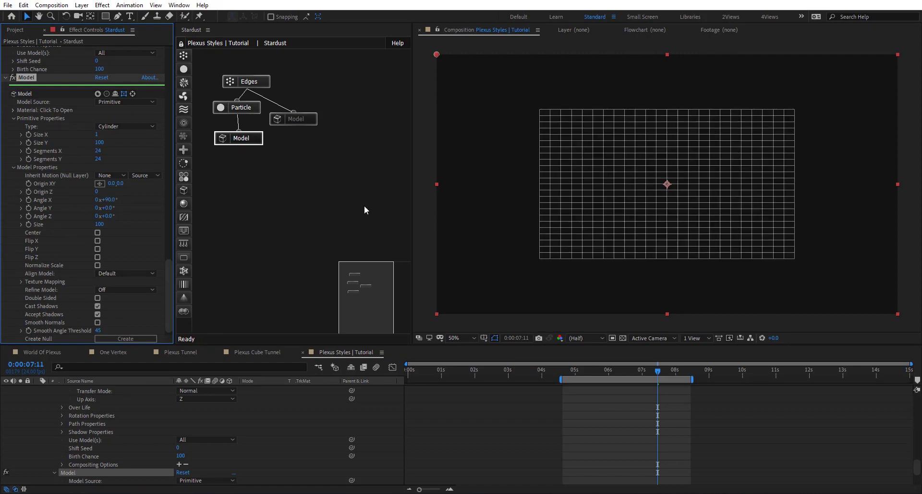
Duplicate the Edges, Particle and cylinder Model nodes, separate the copies, and connect the duplicated emitter to the disabled plane Model node.
drag(229, 53, 240, 170)
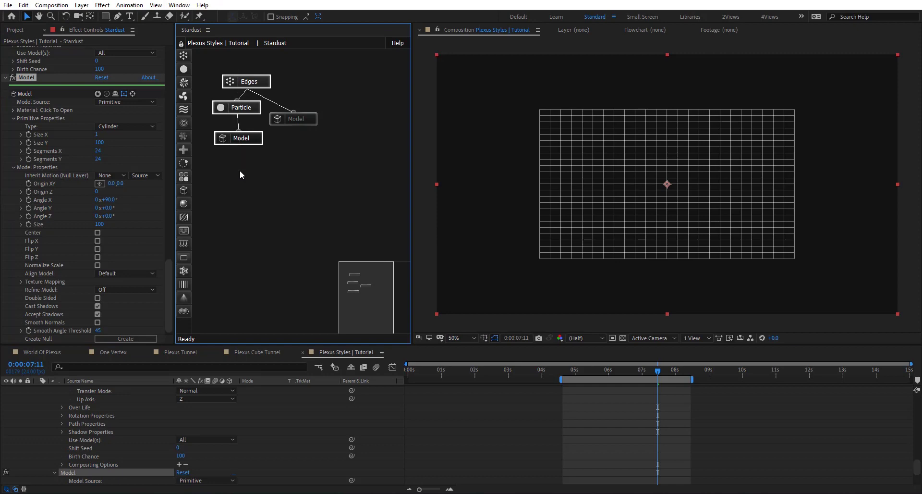
key(ctrl+d)
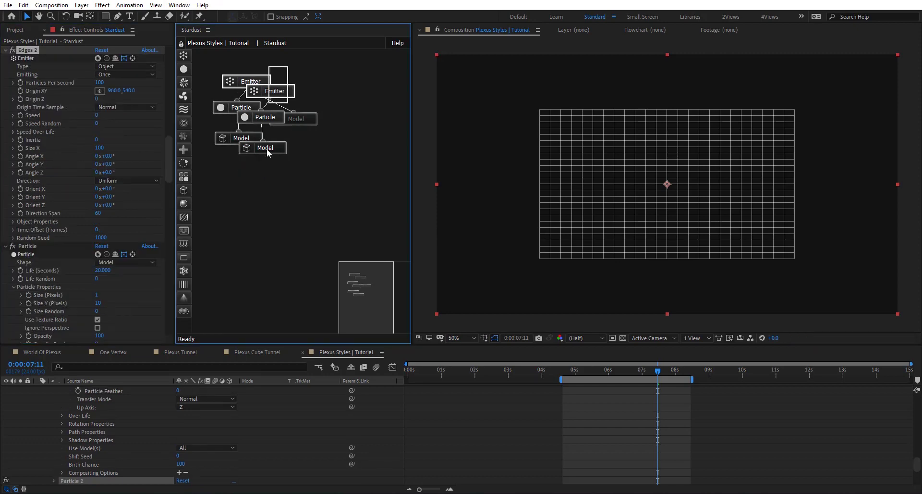
drag(266, 148, 316, 149)
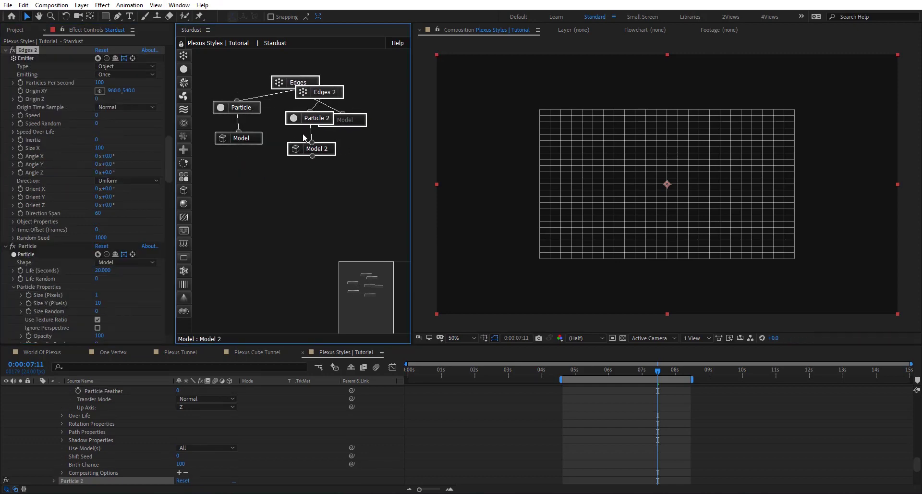
drag(333, 98, 298, 144)
drag(299, 145, 359, 139)
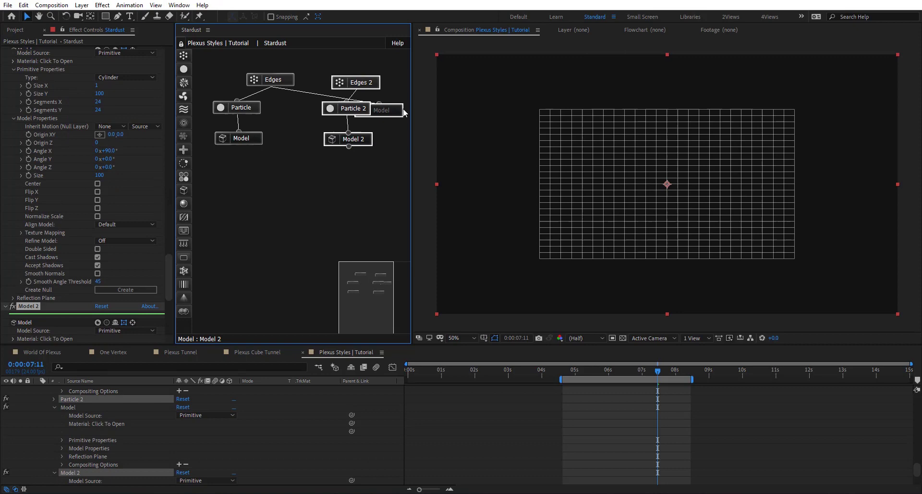
drag(393, 113, 303, 126)
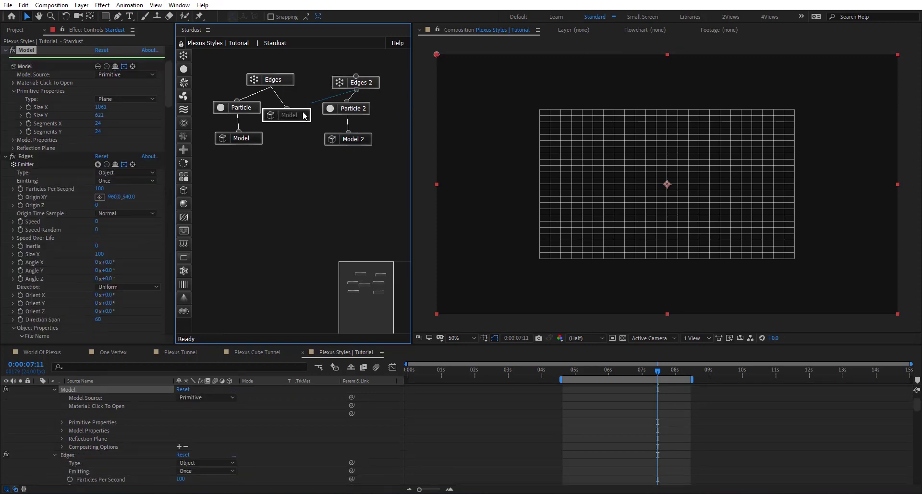
Rename the duplicated Edges 2 emitter as Vertex.
click(376, 86)
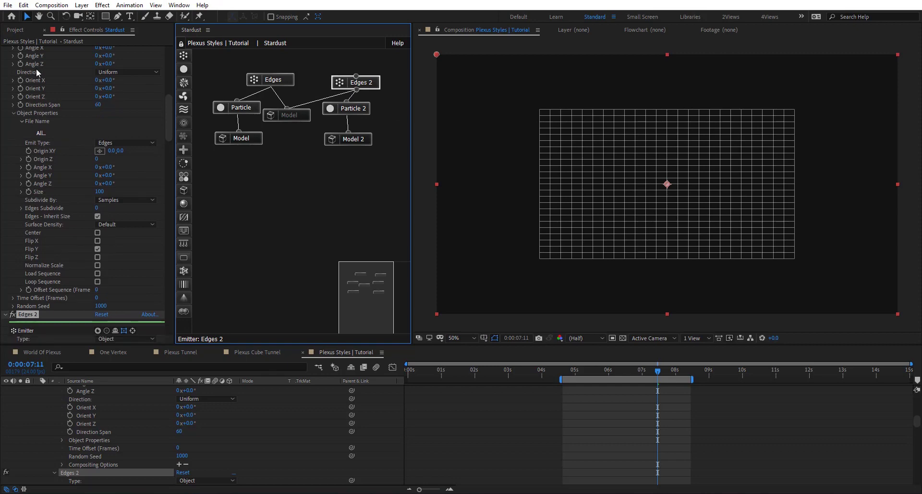
key(Return)
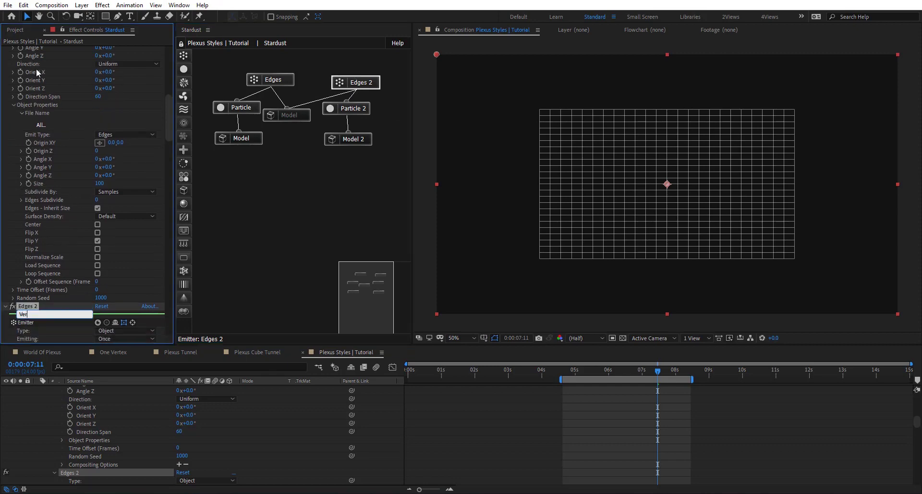
key(Return)
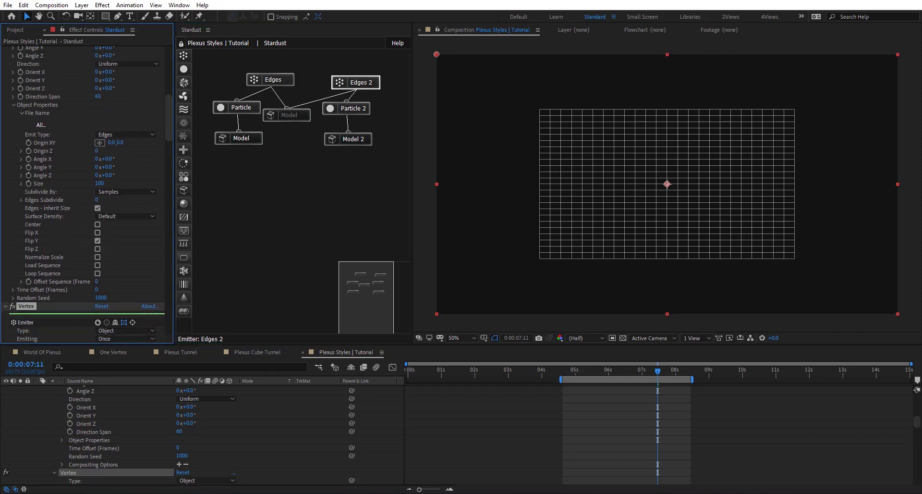
Change the Vertex emitter's Emit Type so it emits from the plane's vertices instead of its edges.
click(366, 85)
scroll(39, 218, down, 8)
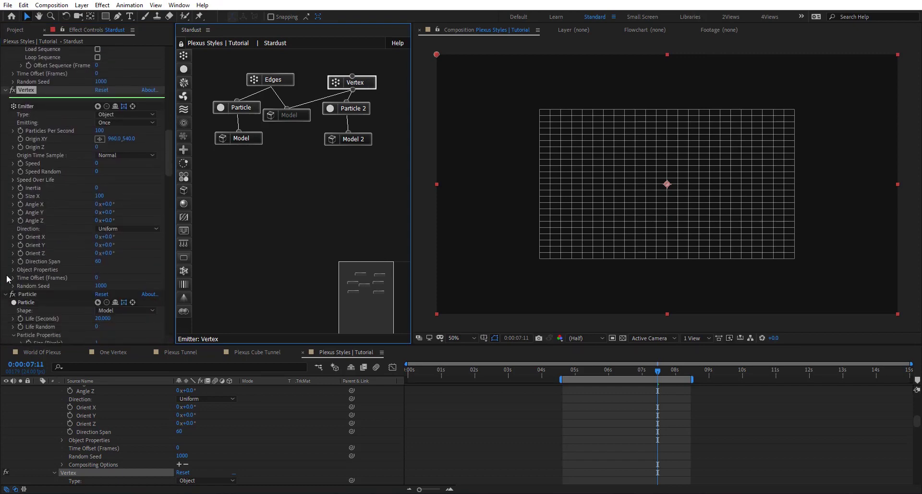
click(12, 274)
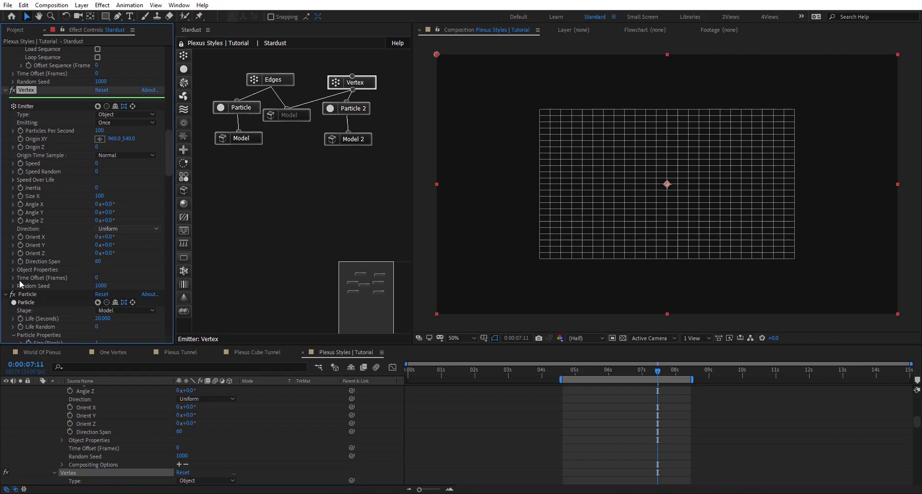
click(13, 271)
scroll(102, 266, down, 4)
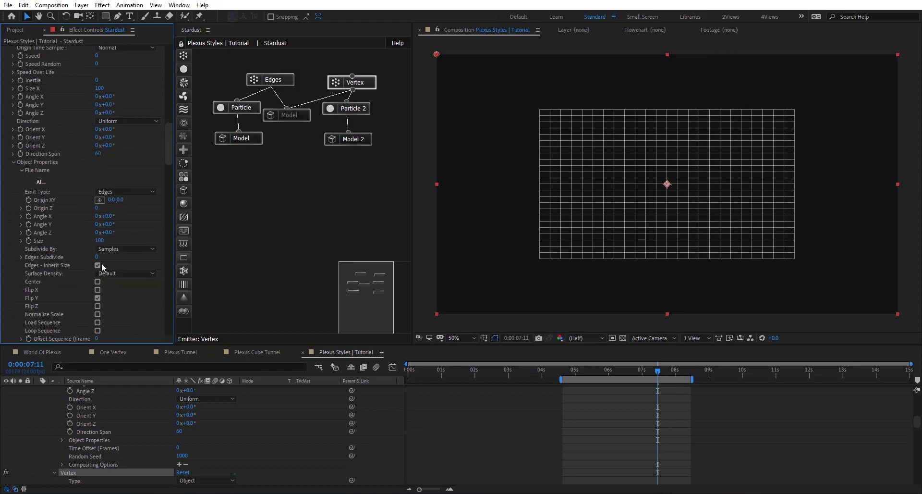
click(113, 191)
click(120, 212)
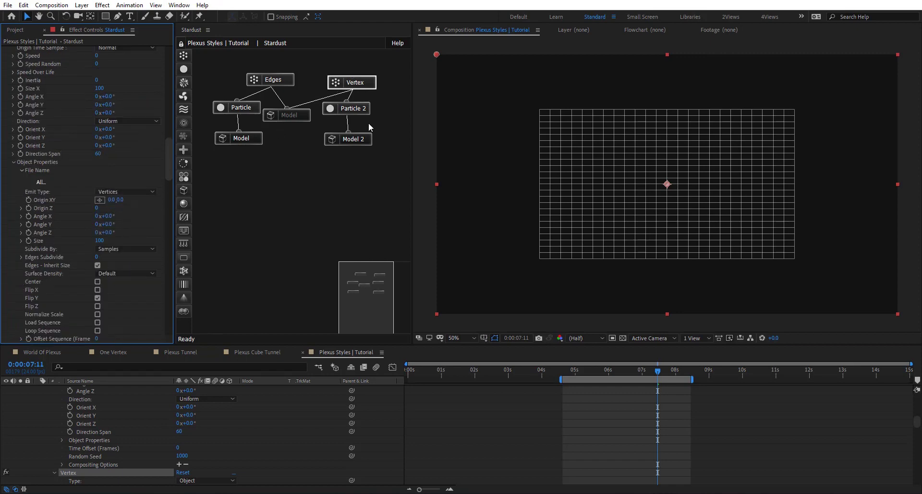
Change the Model 2 primitive to a Sphere and set its Size X to 5.
click(355, 139)
scroll(44, 192, down, 5)
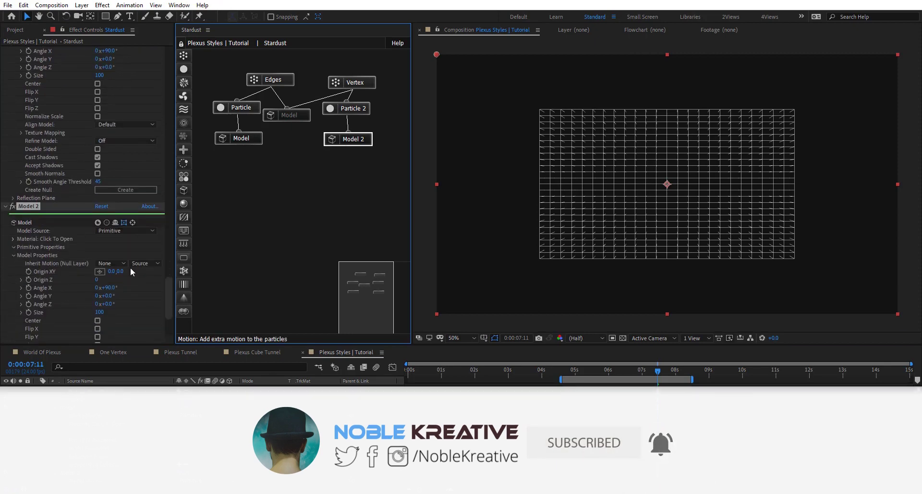
click(106, 248)
scroll(131, 266, down, 1)
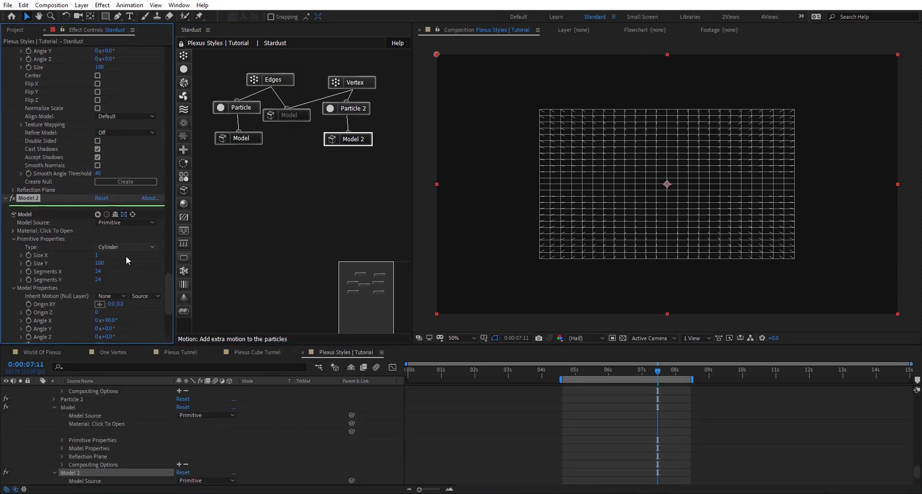
click(120, 249)
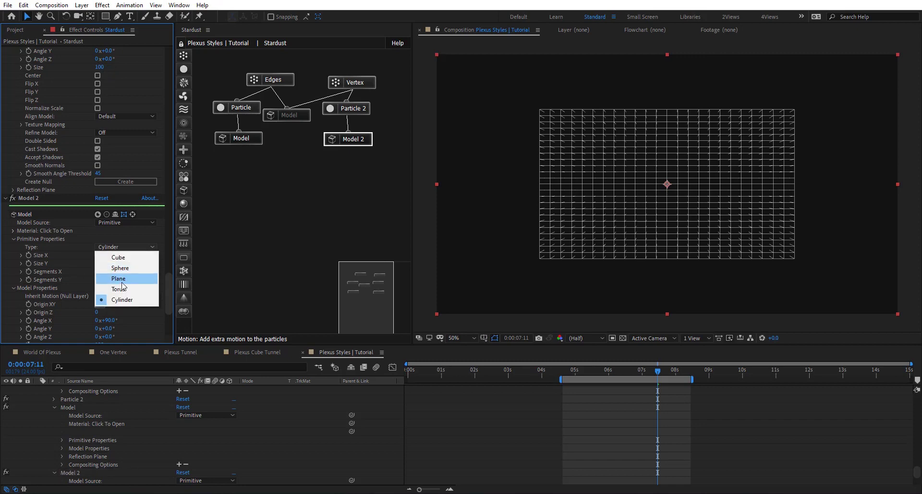
click(120, 268)
click(99, 256)
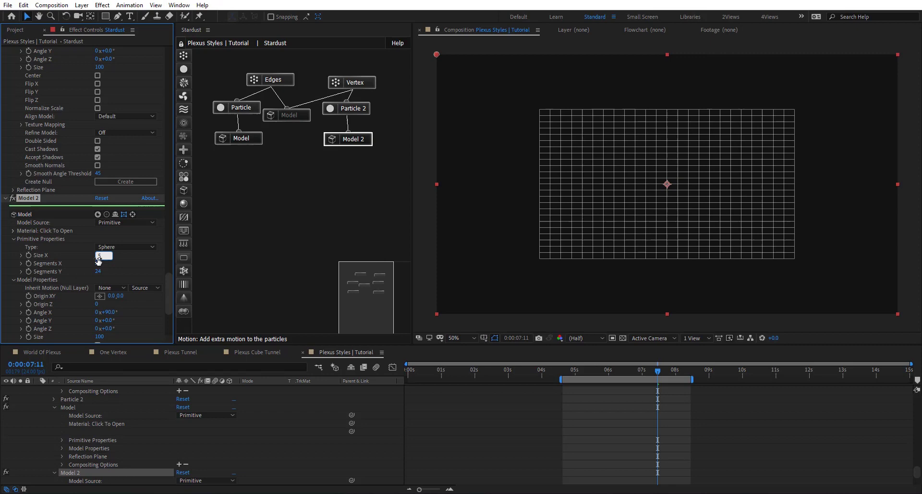
text(5)
key(Return)
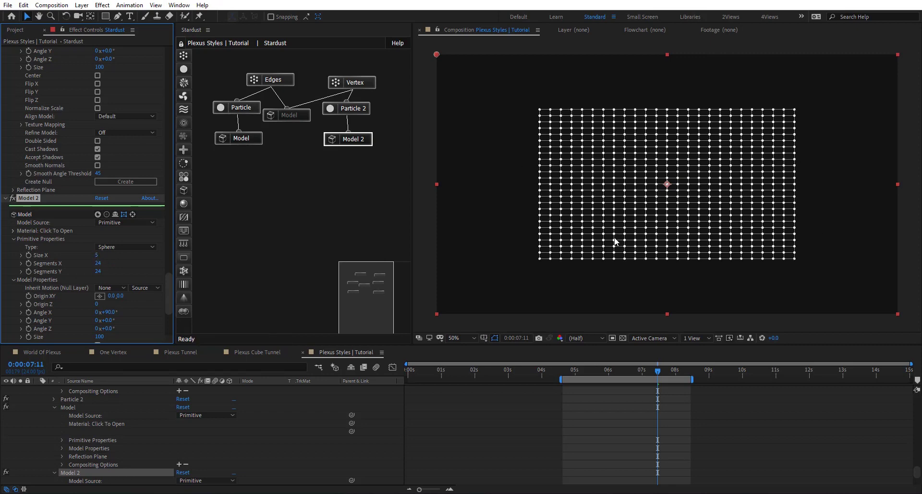
Add a two-node camera named Camera 1 with a 50 mm focal length to the composition.
right_click(378, 422)
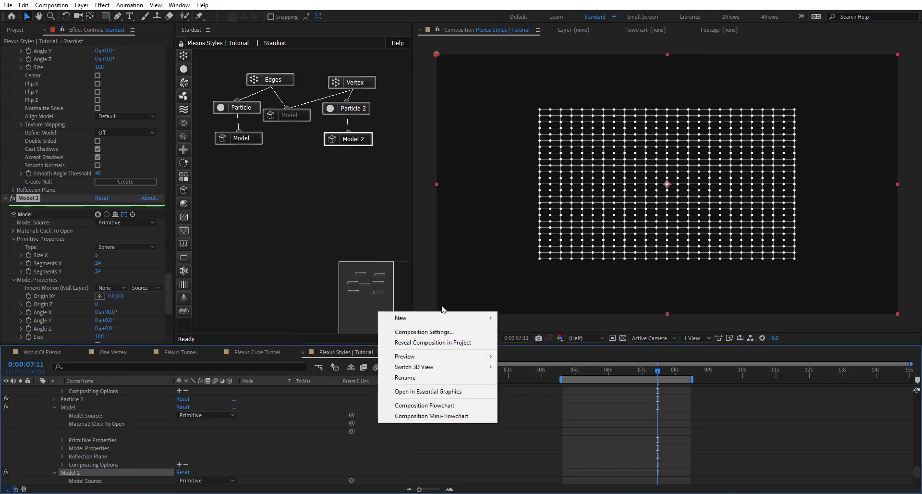
mouse_move(441, 318)
click(549, 361)
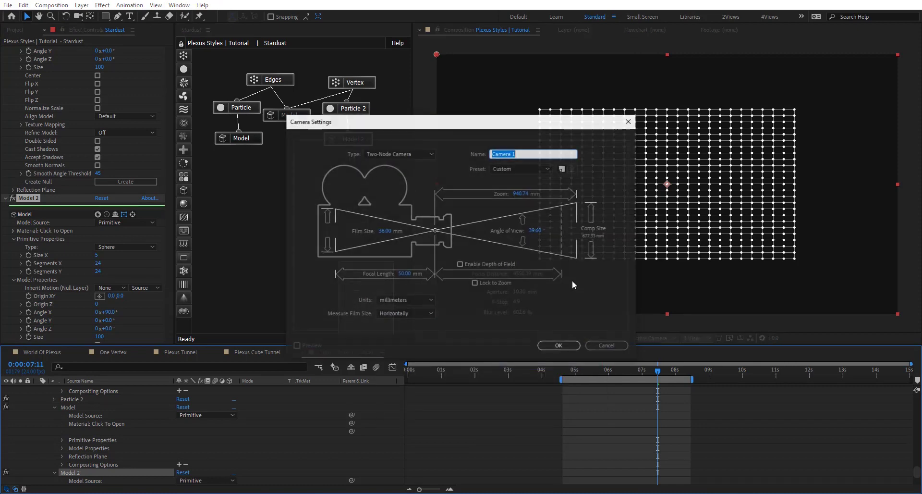
click(554, 345)
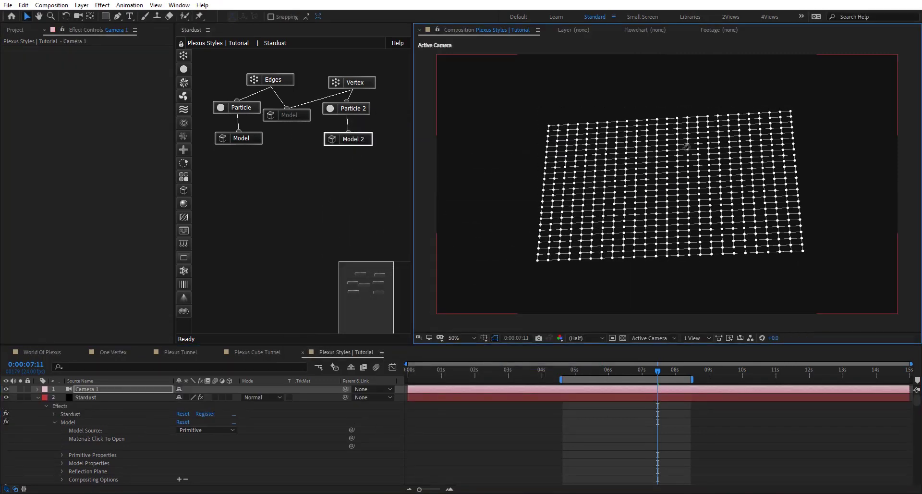
Orbit the camera so the grid is seen tilted back in perspective.
key(c)
drag(686, 147, 708, 149)
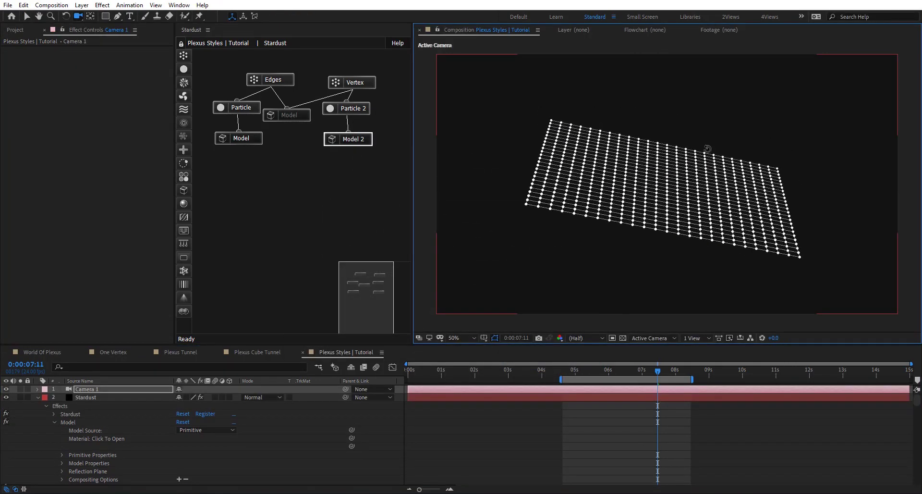
drag(645, 223, 733, 142)
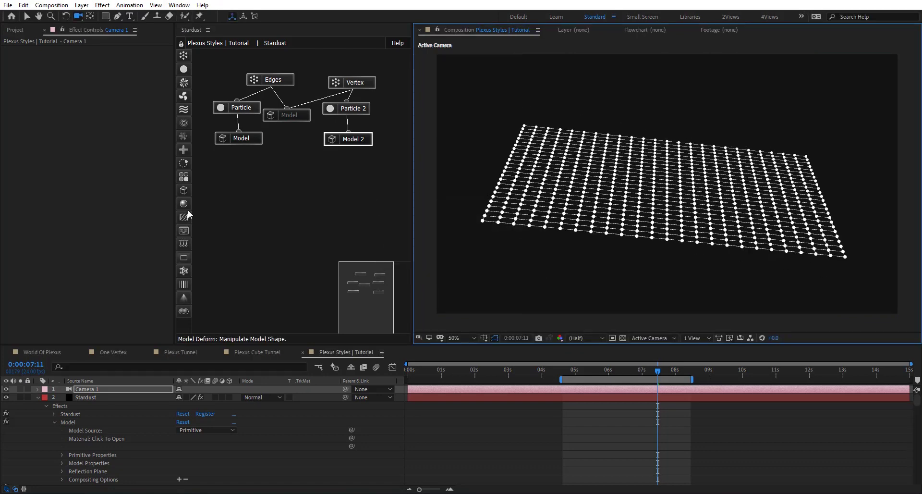
Add a Deform node, connect it to the disabled plane Model, and align the Deform and Edges nodes in the graph.
drag(184, 220, 298, 172)
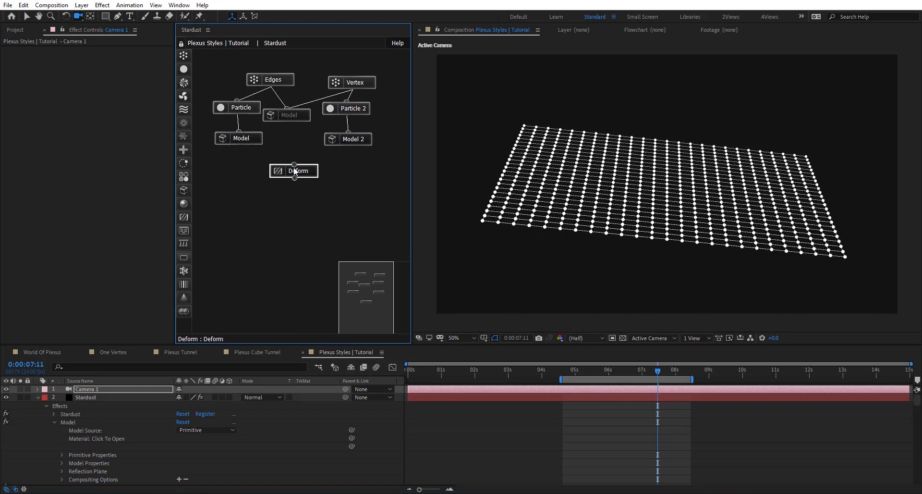
drag(290, 116, 289, 116)
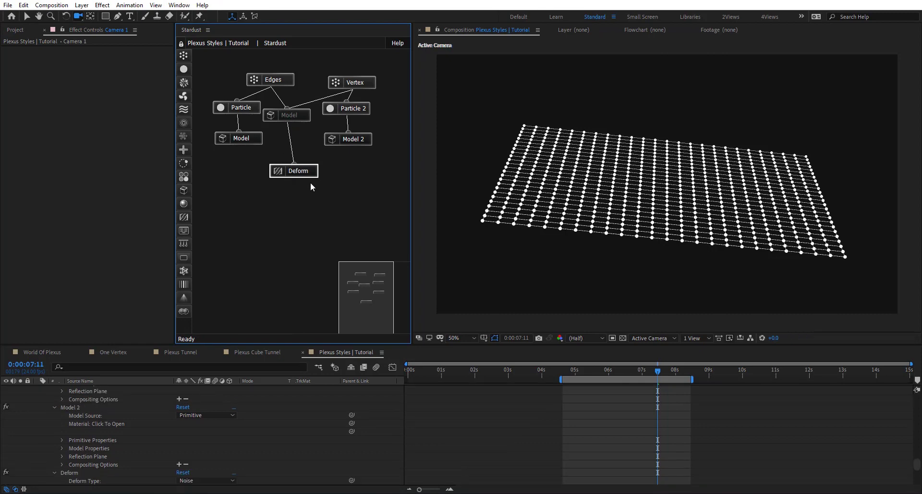
drag(302, 170, 300, 152)
drag(284, 82, 249, 81)
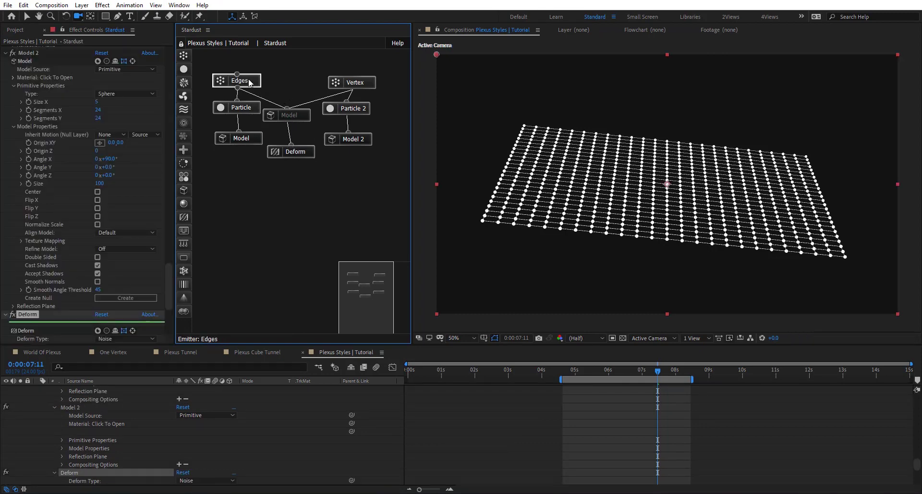
Raise the Deform node's Position offset to 480.
click(310, 119)
click(301, 155)
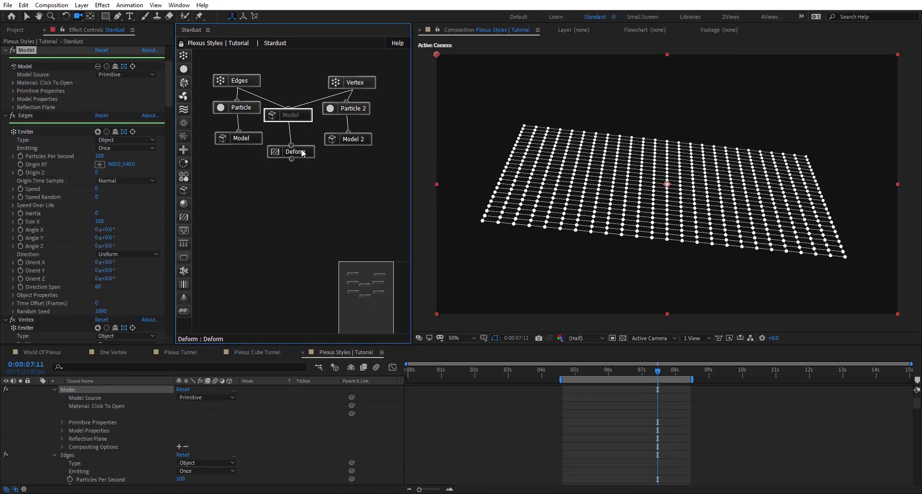
scroll(56, 206, down, 5)
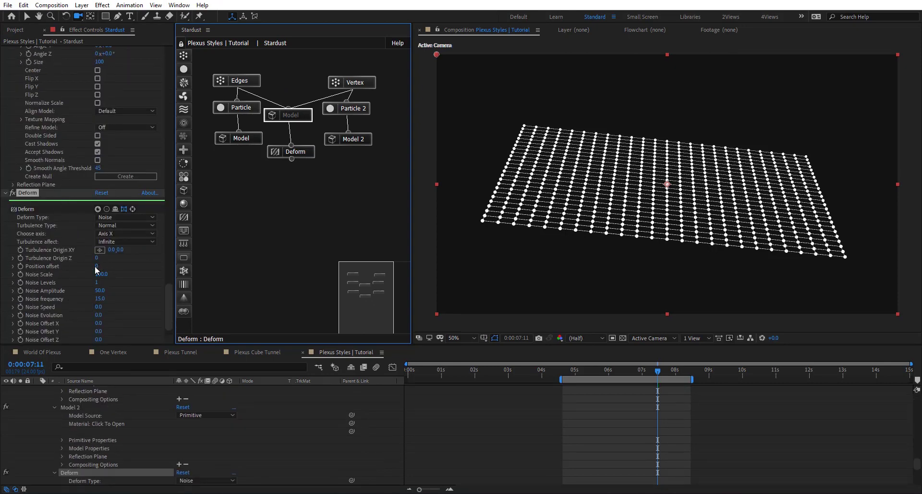
mouse_move(96, 266)
mouse_down()
mouse_move(308, 277)
mouse_move(114, 271)
mouse_move(139, 270)
mouse_up()
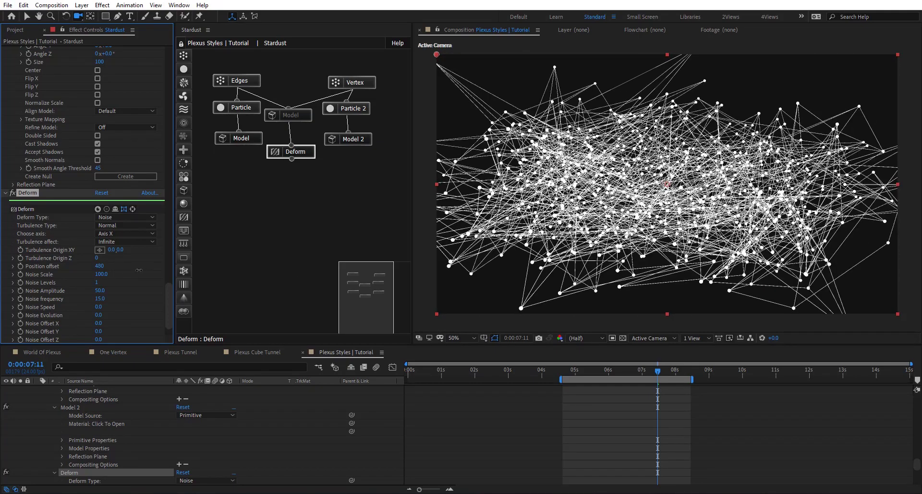
Set the Deform node's Turbulence Type to Axis with Axis Z and scrub the timeline to check the motion.
click(140, 223)
click(135, 268)
click(120, 234)
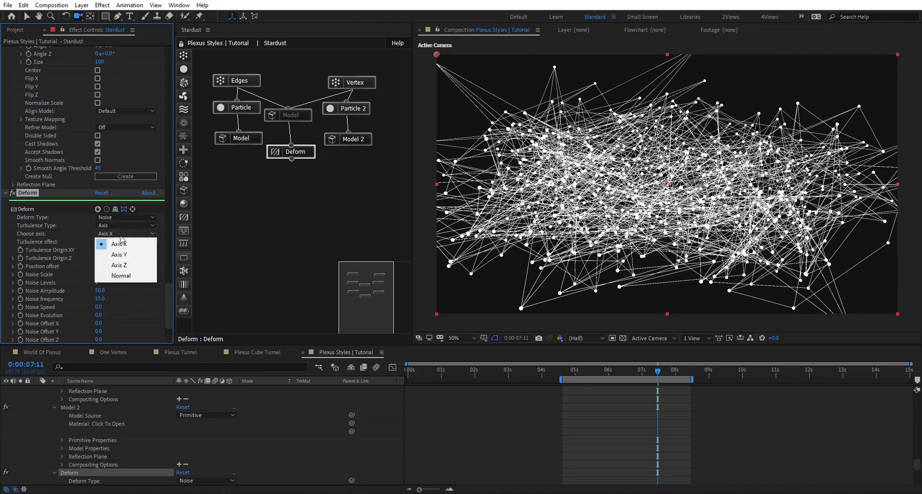
click(120, 265)
scroll(131, 292, down, 1)
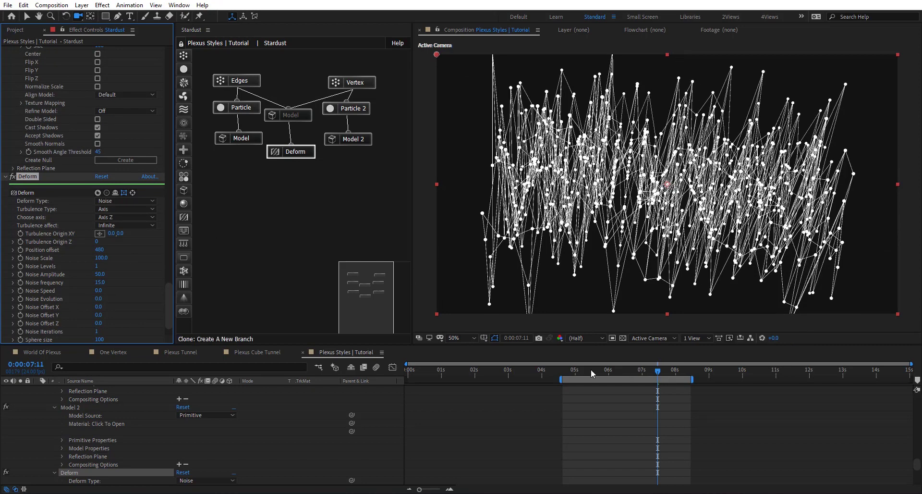
drag(591, 372, 656, 373)
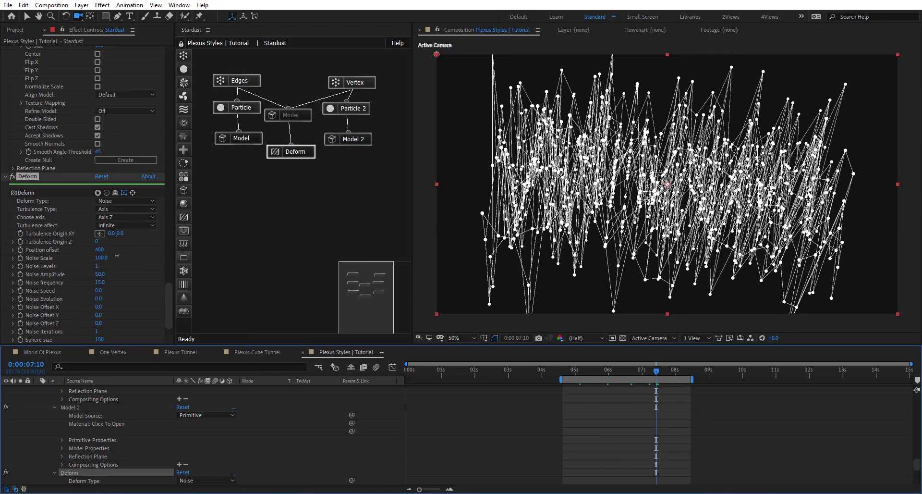
Set the Deform node's Noise Scale to 390, Noise Levels to 5 and Noise Amplitude to 200.
mouse_move(116, 256)
mouse_down()
mouse_move(158, 255)
mouse_move(130, 258)
mouse_up()
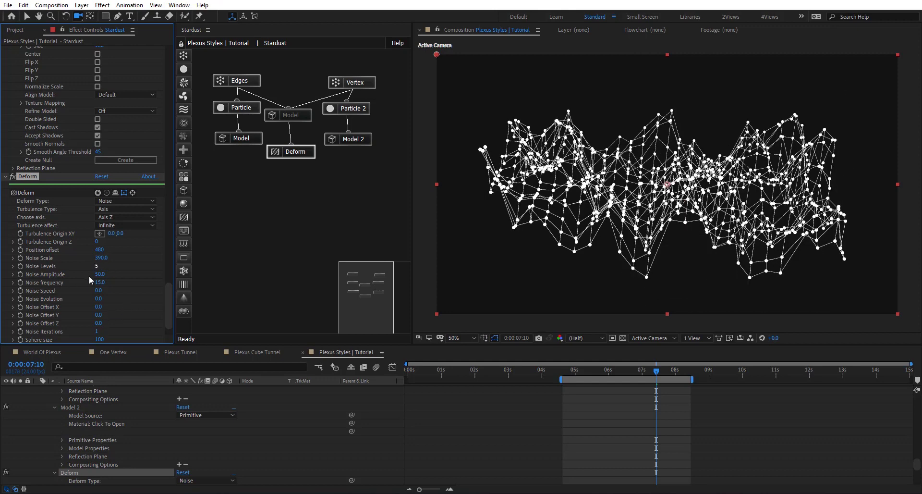
click(100, 275)
text(200)
key(Return)
Try Deform noise amplitudes of 150 and 100, set Noise frequency to 1, and raise the amplitude to 258.
click(100, 275)
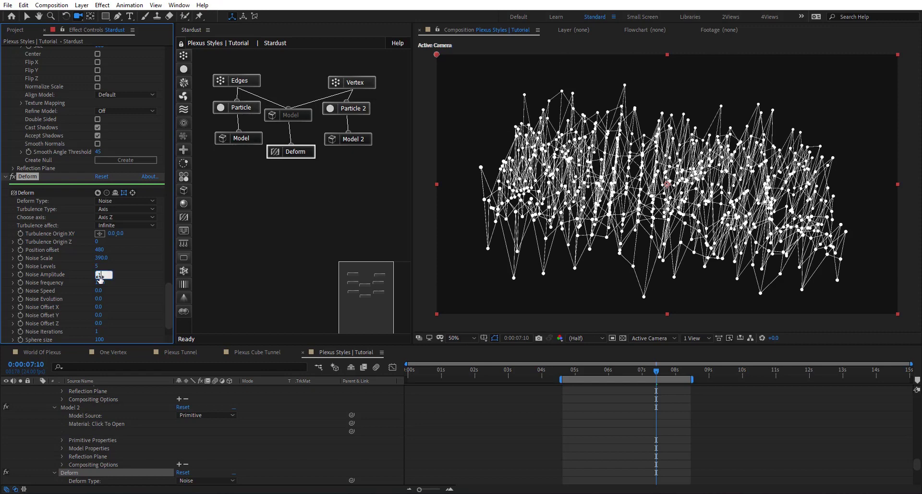
key(Return)
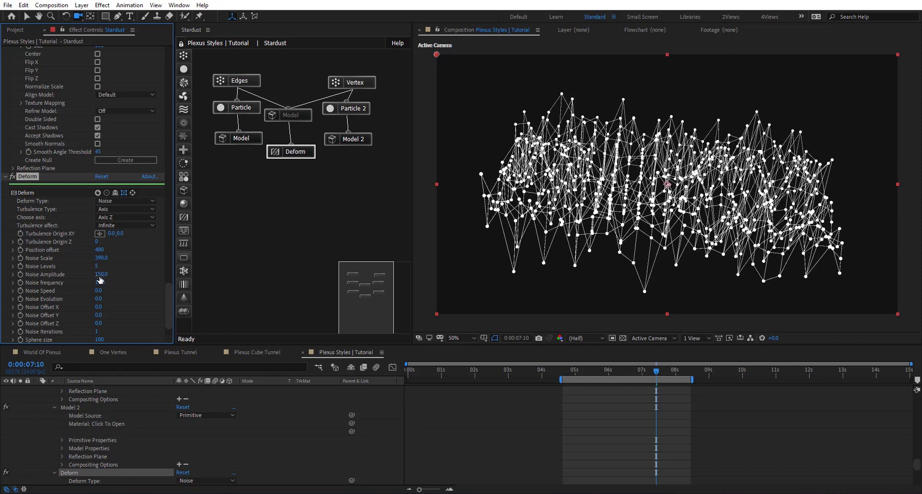
click(99, 275)
text(100)
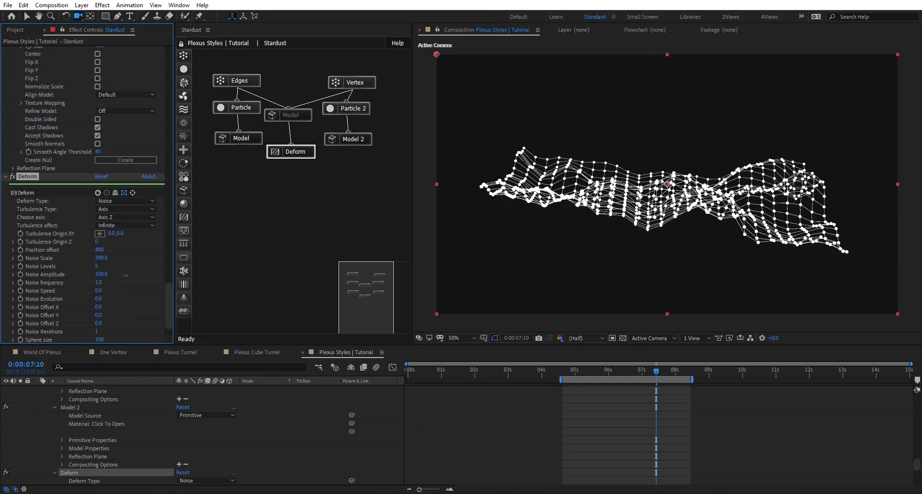
drag(126, 275, 173, 273)
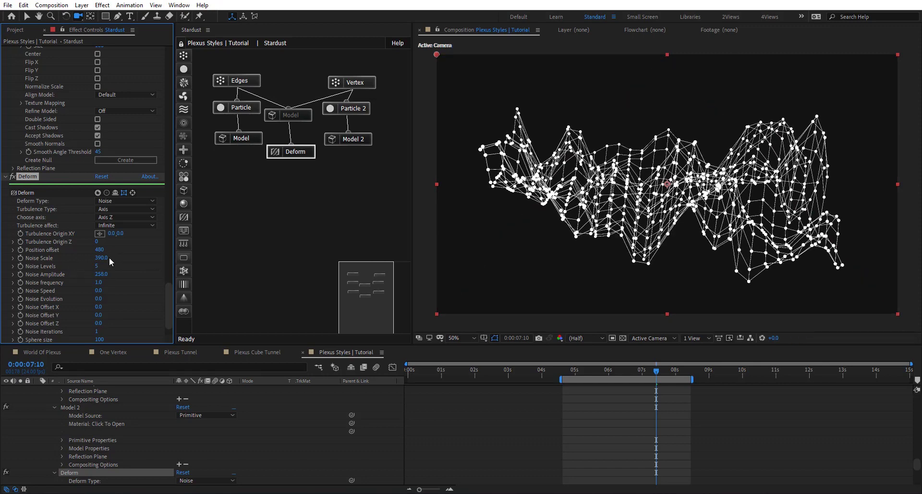
Set the Deform node's Position offset to 660 and Noise Speed to 5, and preview the animation.
drag(119, 247, 122, 245)
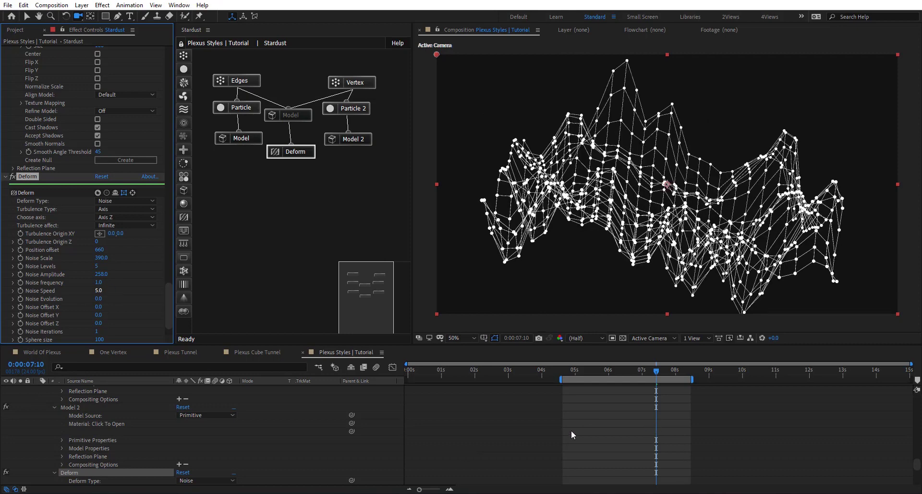
key(space)
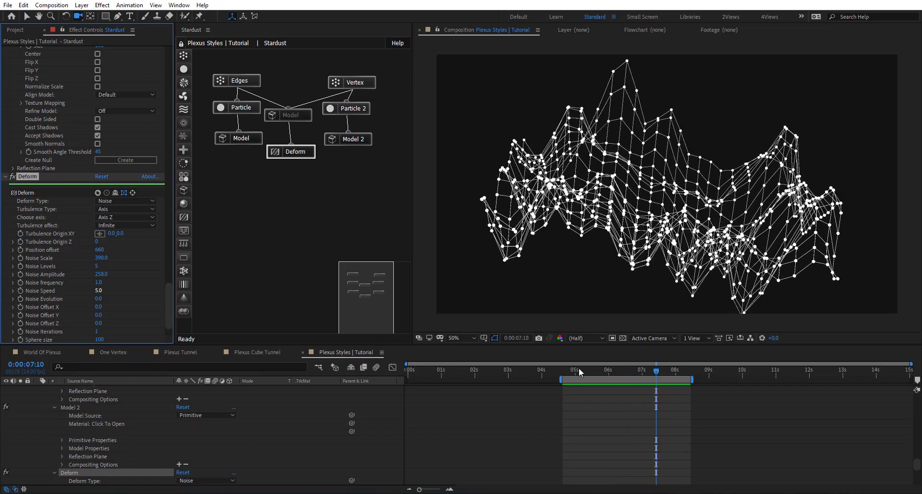
drag(578, 369, 642, 361)
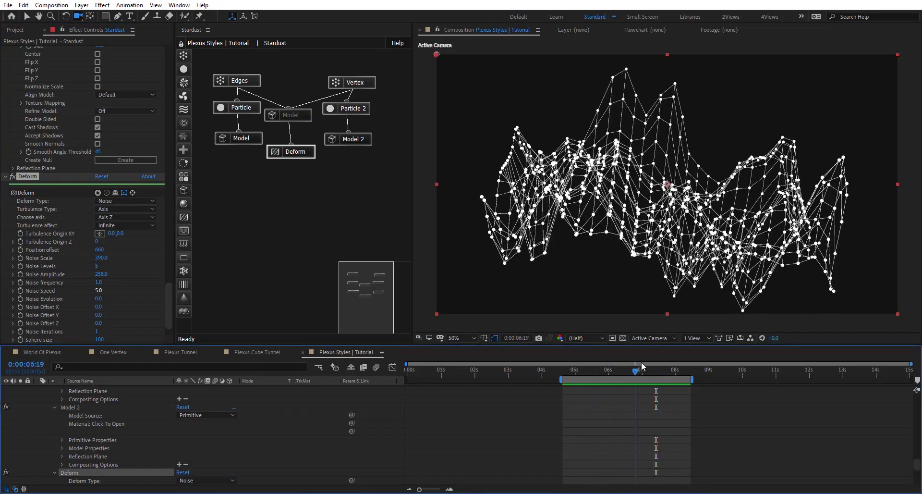
Create a control null for the disabled plane Model from its model properties.
click(303, 115)
scroll(74, 276, down, 3)
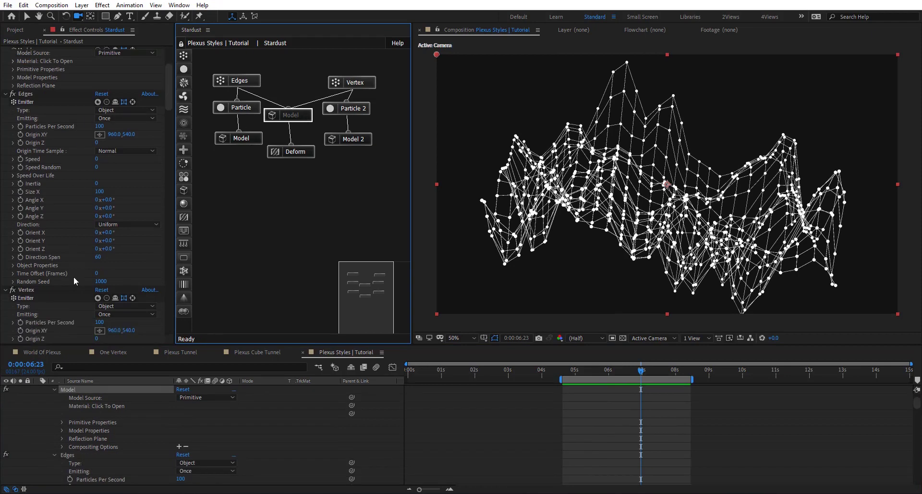
scroll(65, 211, up, 3)
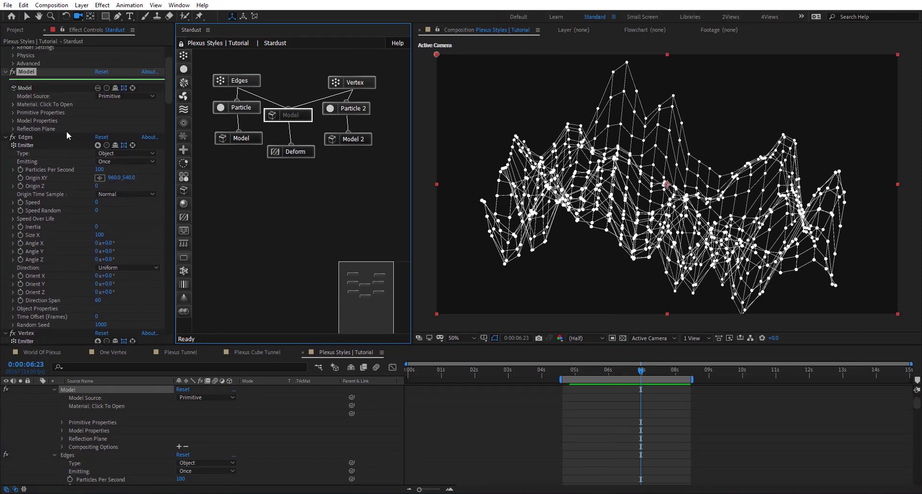
click(13, 120)
click(126, 292)
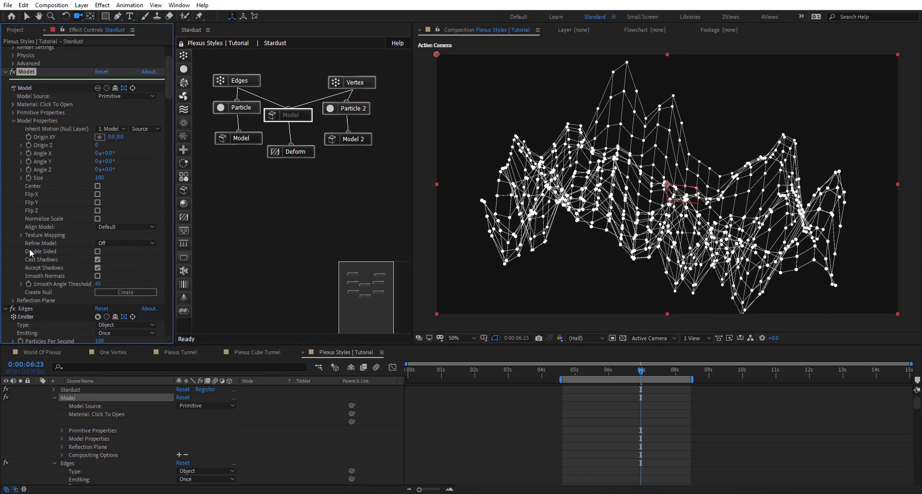
Set the Model Control null's Y Rotation to 45°.
click(120, 385)
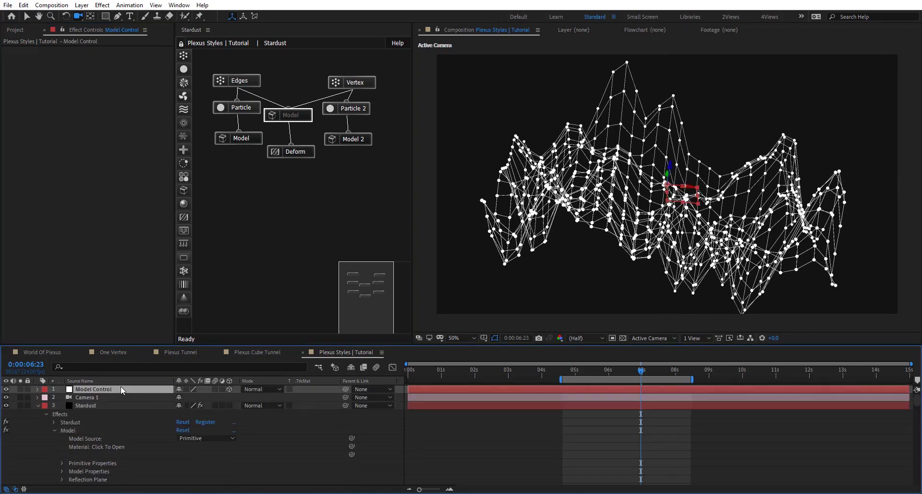
key(r)
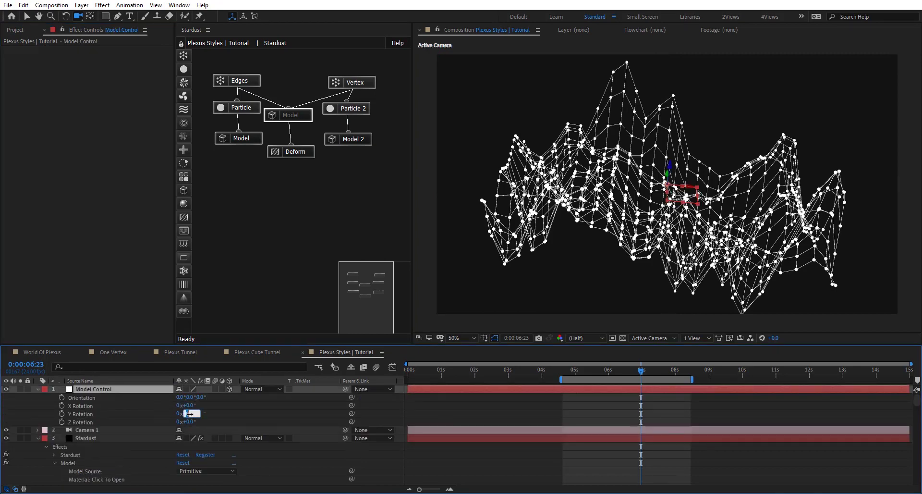
click(190, 414)
text(45)
key(Return)
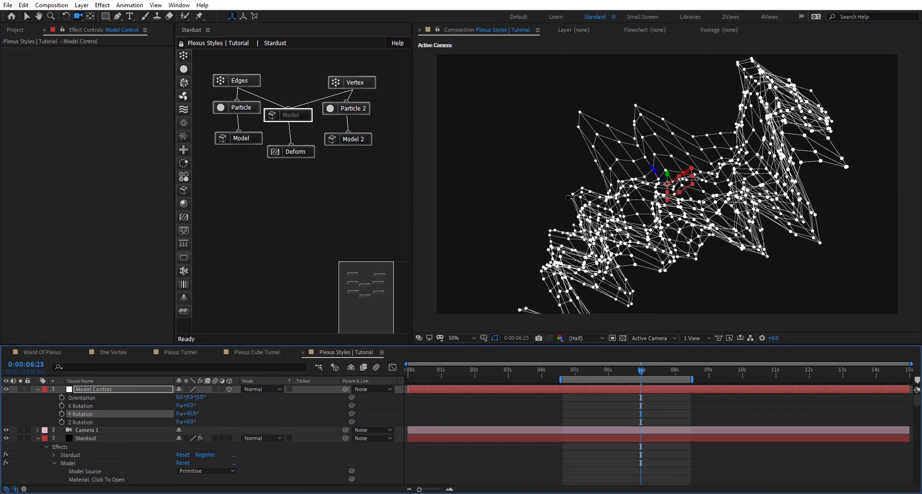
Move the Model Control null so the plexus grid sits in the lower-right corner of the frame.
key(v)
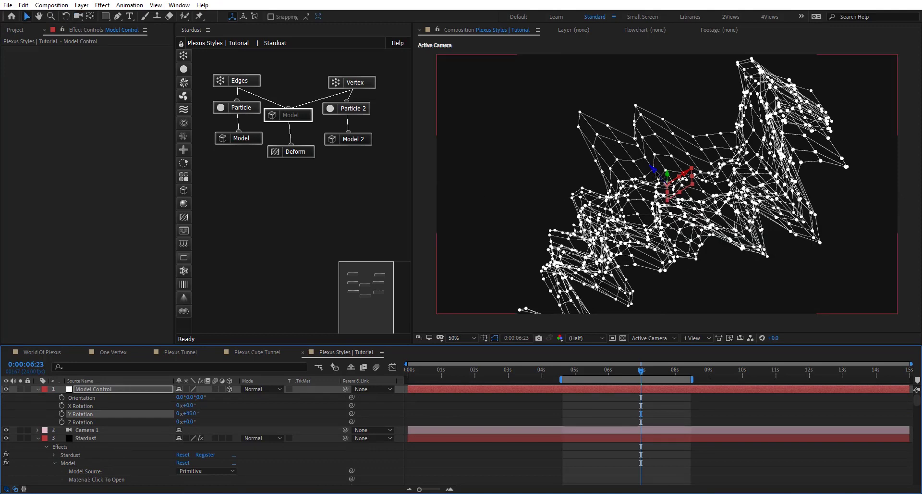
drag(657, 173, 870, 267)
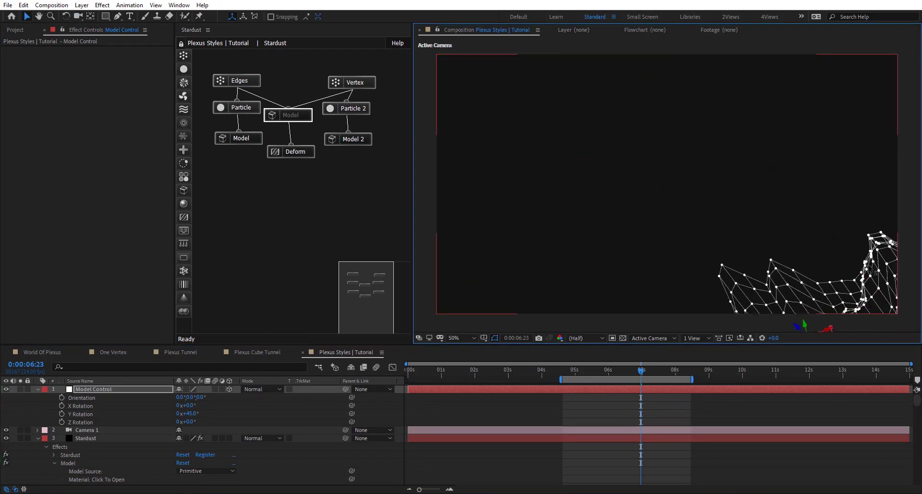
drag(803, 327, 852, 229)
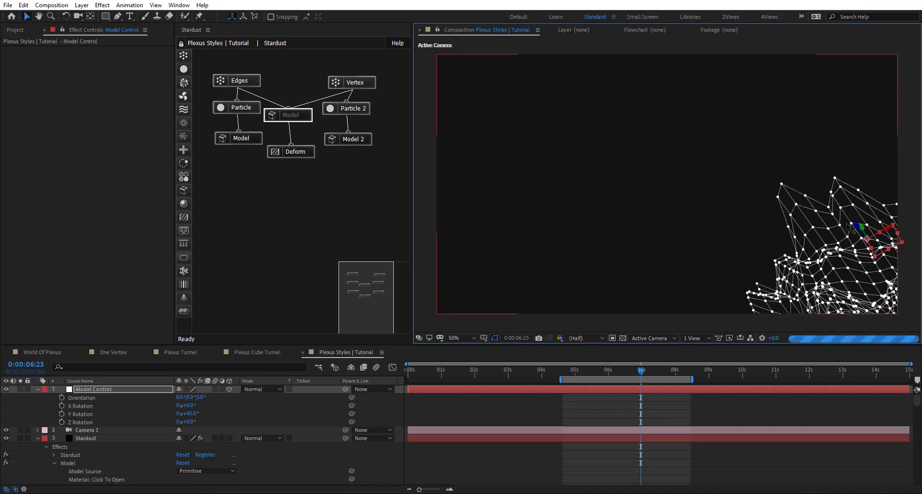
Duplicate the Model Control null and the disabled plane Model node.
click(122, 390)
key(ctrl+d)
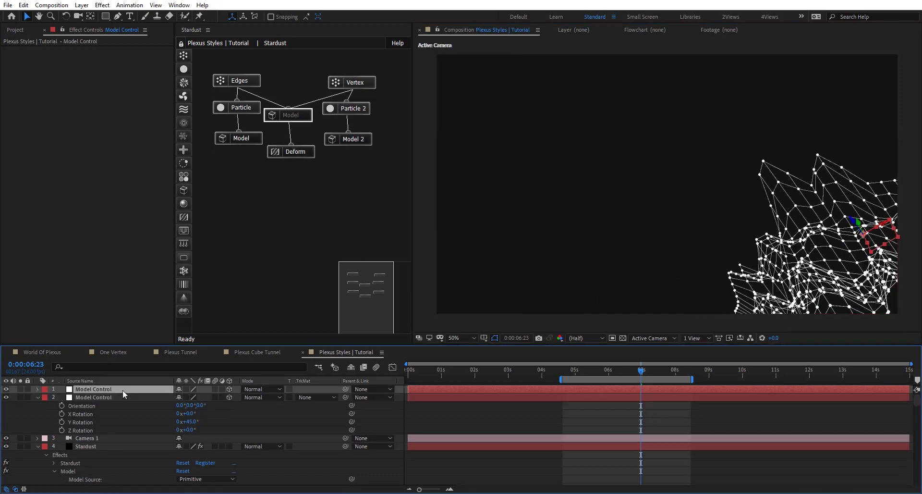
click(305, 115)
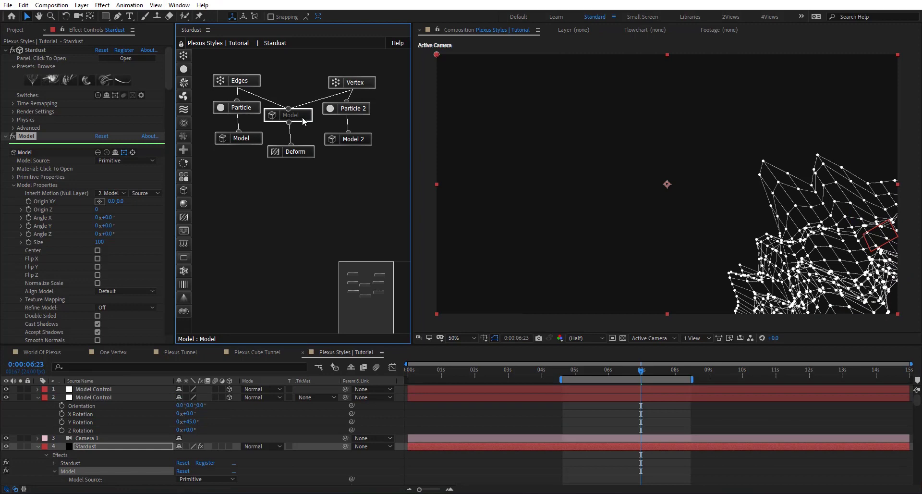
key(ctrl+d)
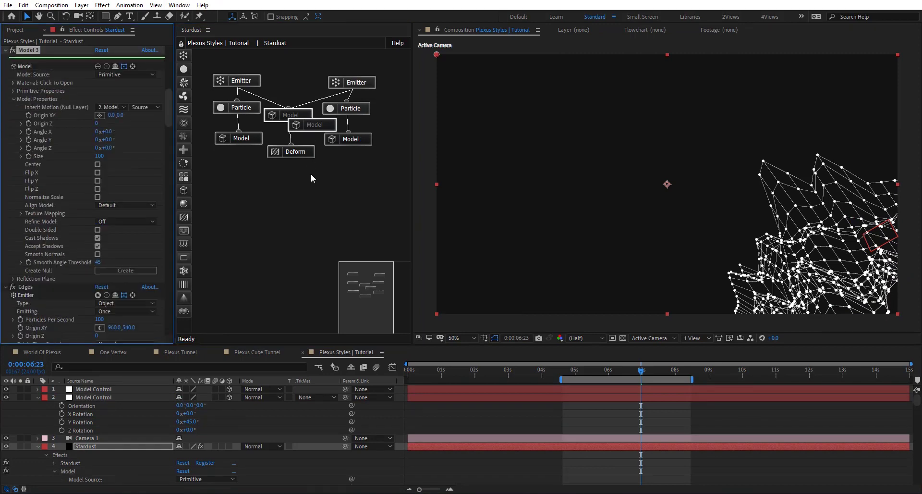
Place the duplicated plane Model below the original and connect it to the Edges, Vertex and Deform nodes.
drag(296, 153, 291, 174)
drag(308, 126, 247, 70)
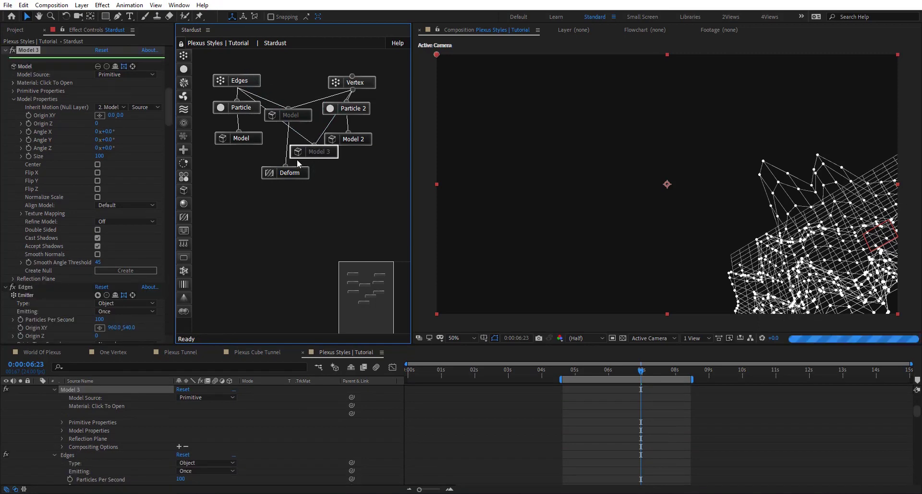
drag(290, 173, 310, 154)
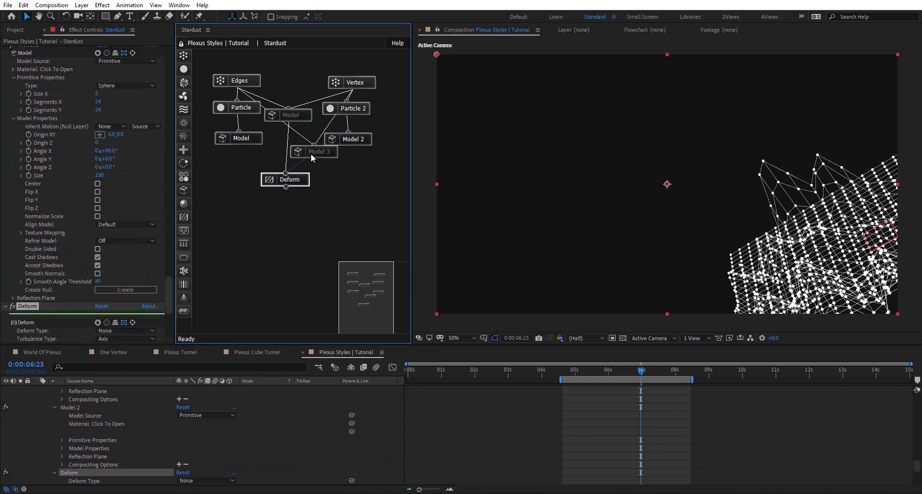
Set the duplicated plane Model's Inherit Motion source to 1. Model Control.
click(335, 151)
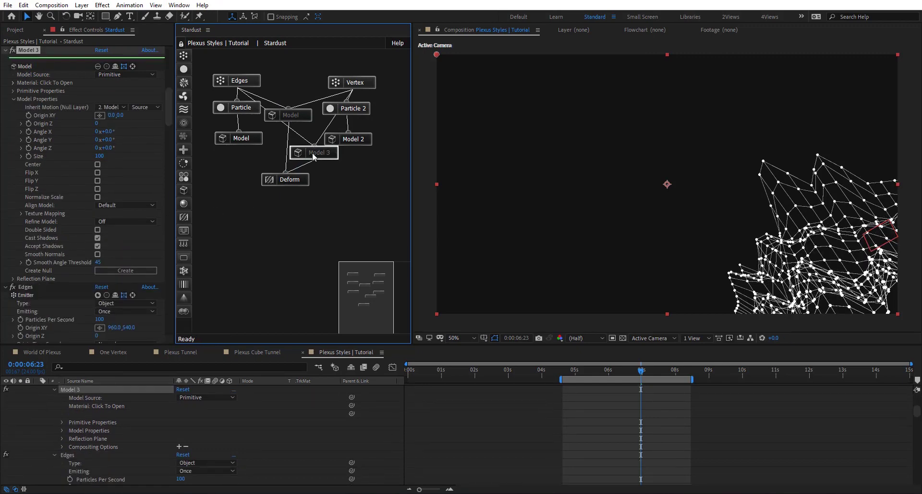
click(112, 107)
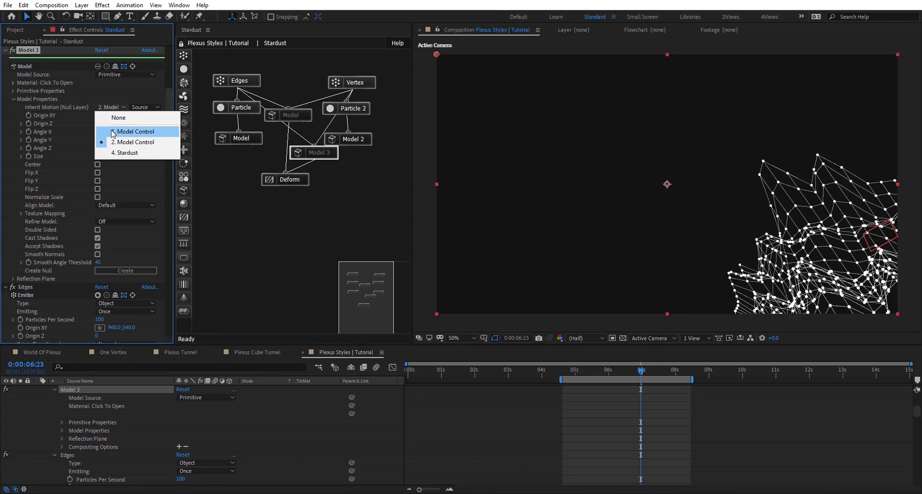
click(140, 134)
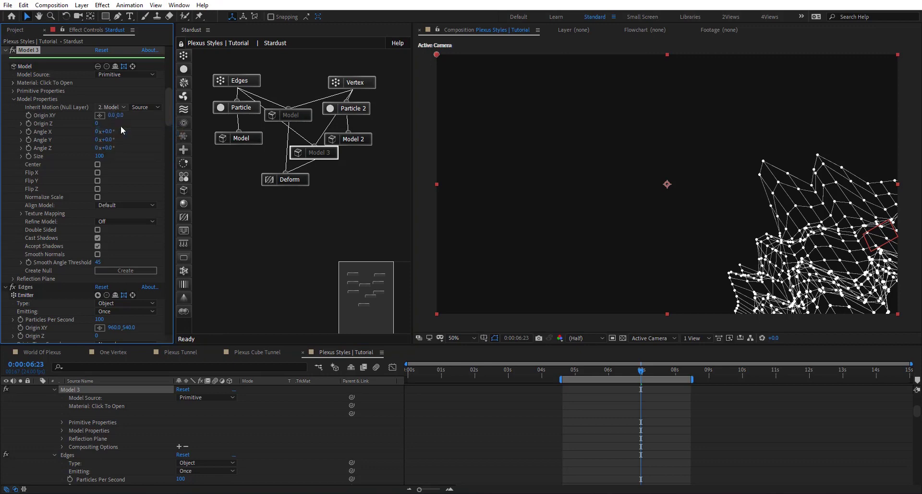
scroll(123, 406, up, 8)
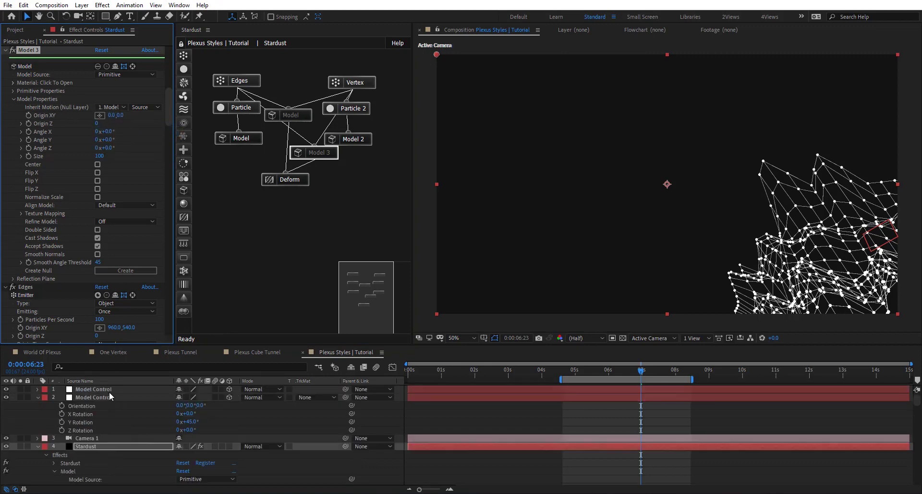
Move the duplicated Model Control null so the second grid fills the upper-left corner of the frame.
click(108, 388)
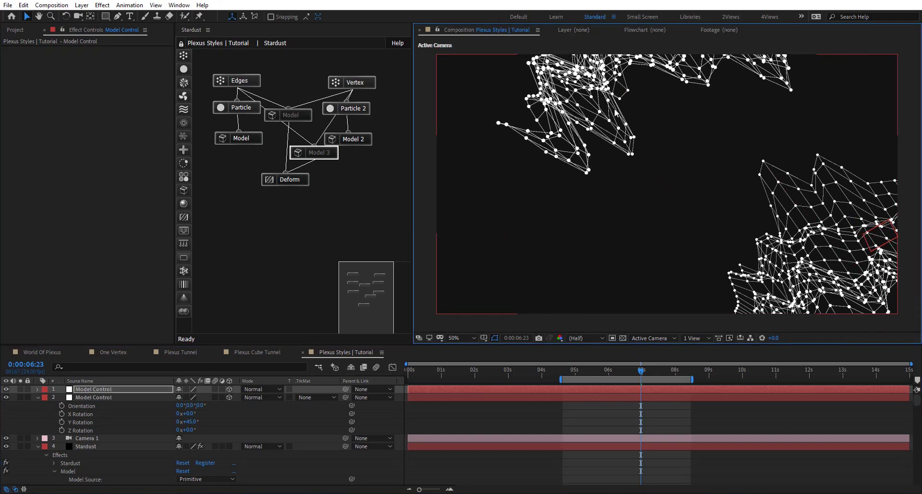
drag(643, 99, 630, 181)
drag(664, 66, 493, 137)
drag(493, 138, 491, 75)
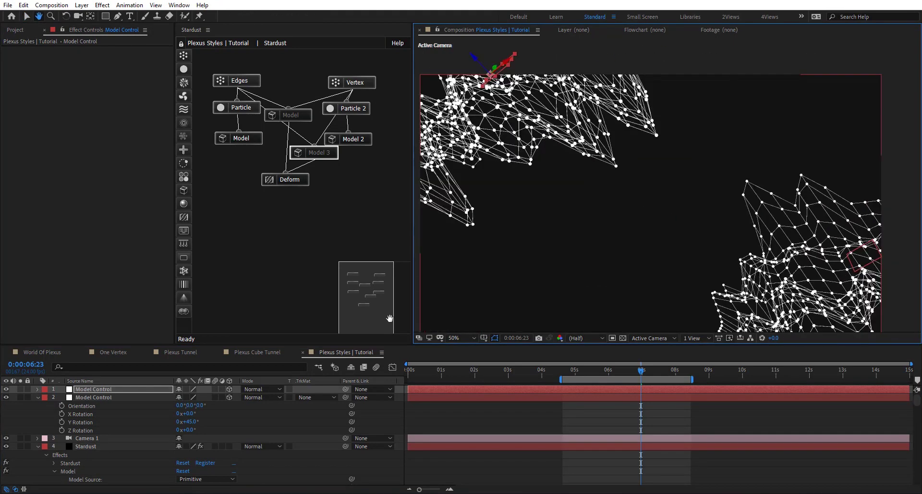
Set the duplicated Model Control null's X Rotation to 46°.
key(v)
key(r)
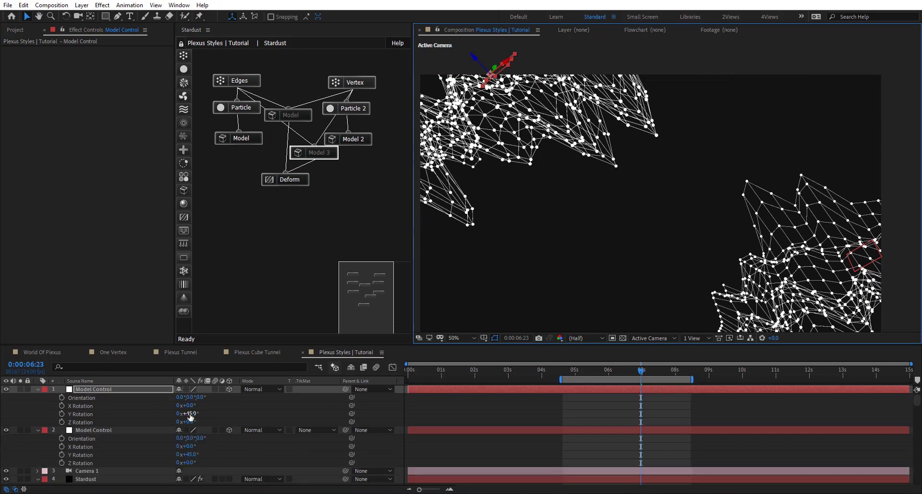
drag(189, 407, 211, 404)
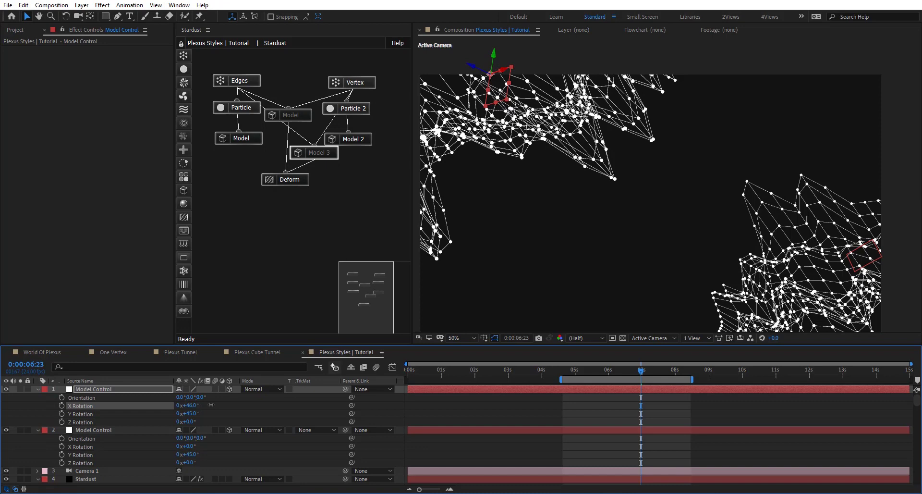
Set Segments X to 10 in the Primitive Properties of the Model 3 plane.
click(318, 155)
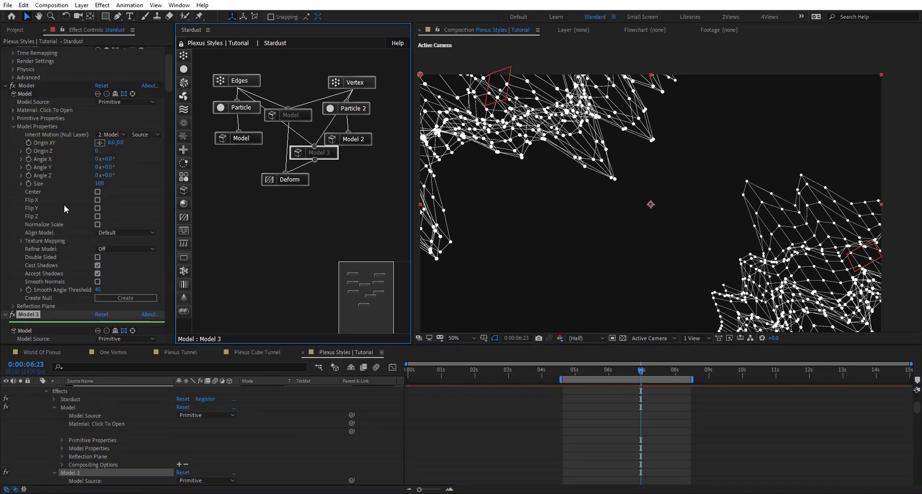
scroll(50, 214, down, 3)
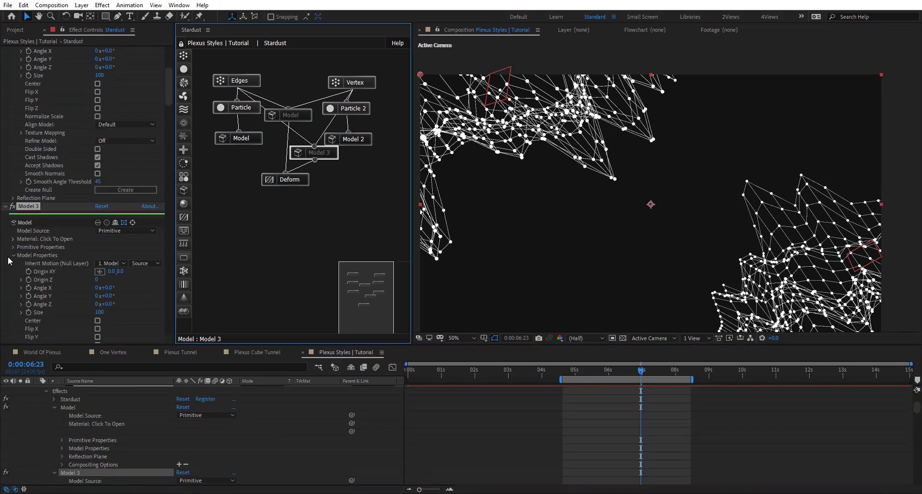
scroll(53, 281, down, 1)
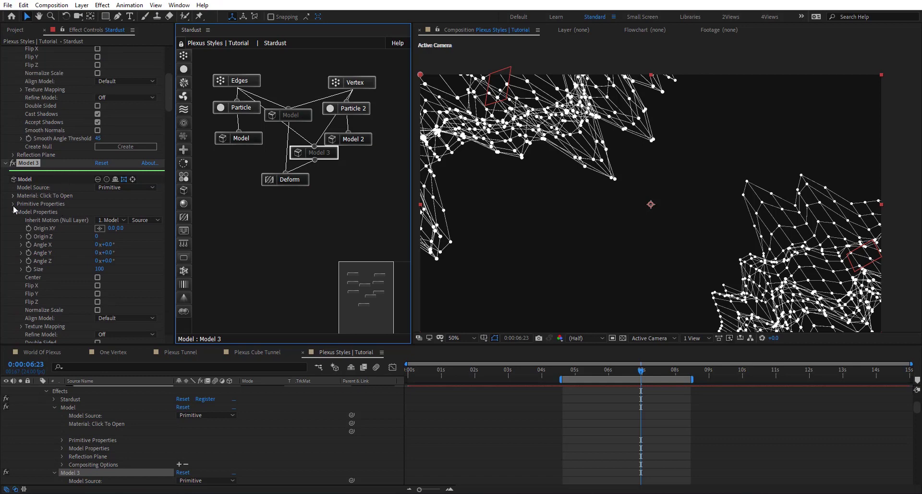
click(13, 204)
click(98, 236)
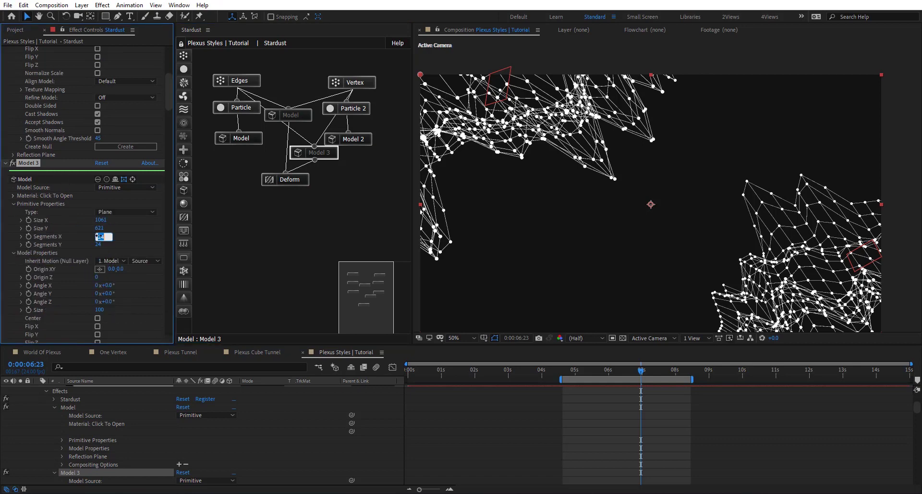
text(10)
key(Return)
Preview the two plexus grids over the work area and park the playhead at 0:00:06:16.
drag(718, 177, 755, 181)
click(459, 338)
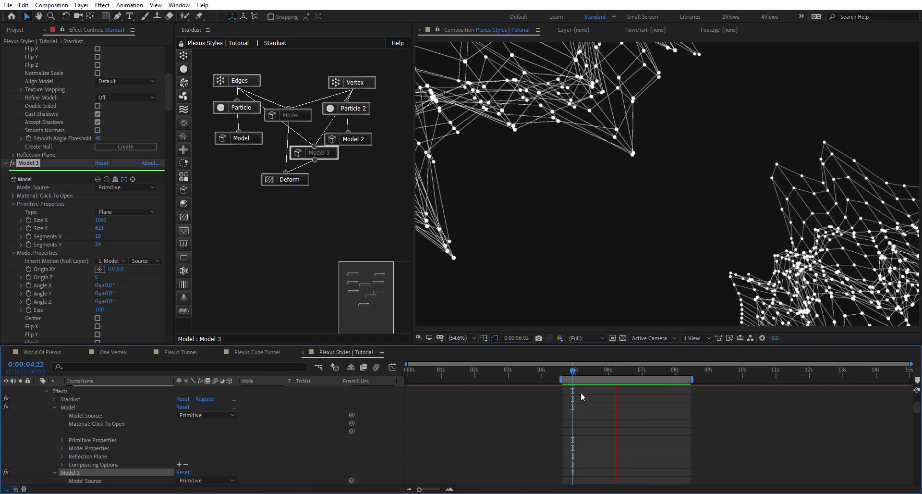
click(630, 369)
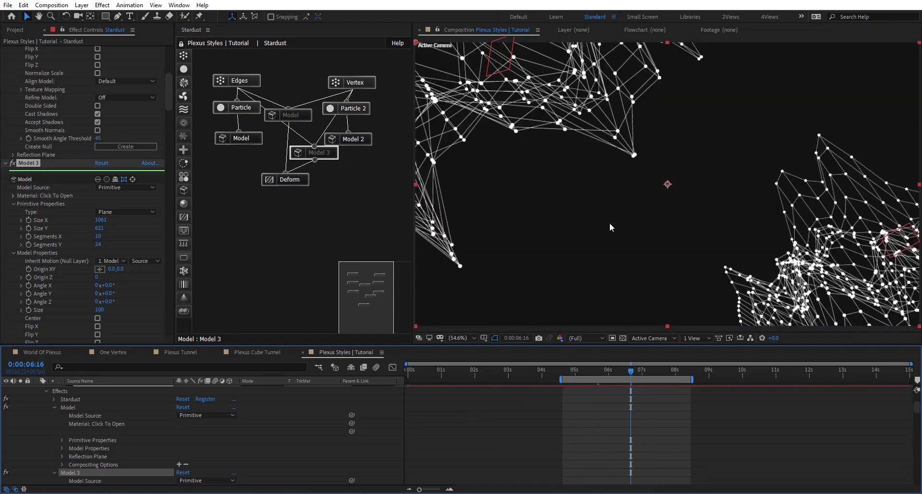
Keyframe Camera 1's Point of Interest and Position, and shift both keyframes to the end of the work area.
scroll(174, 405, up, 5)
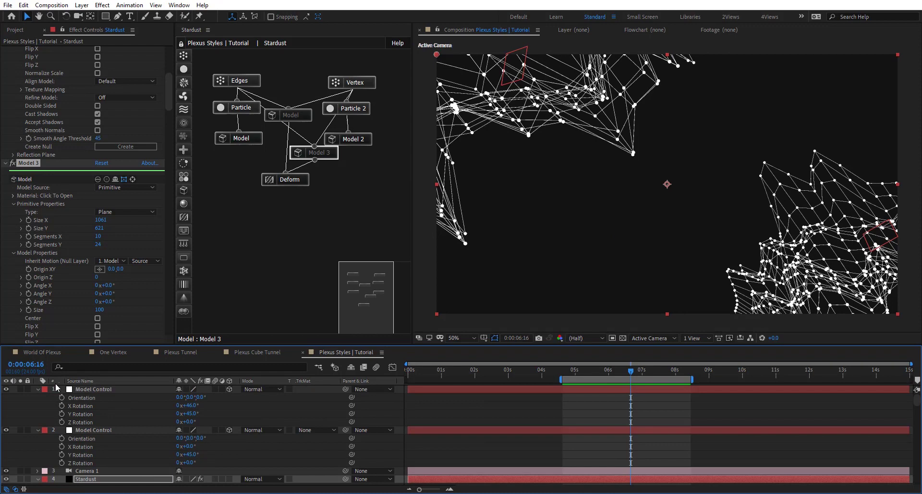
click(37, 389)
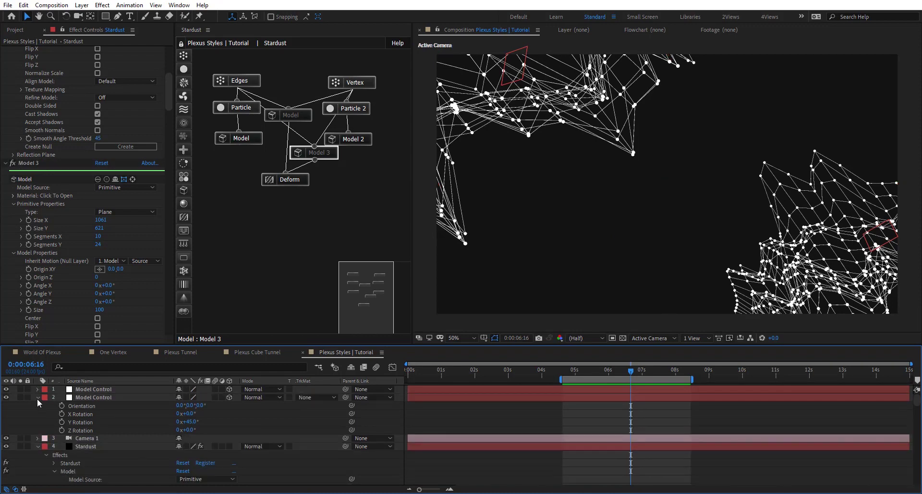
click(37, 397)
click(89, 405)
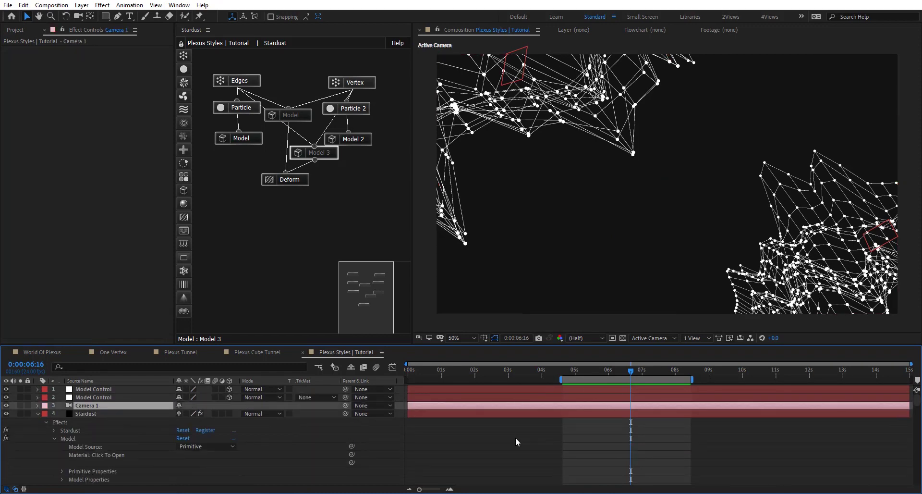
click(37, 405)
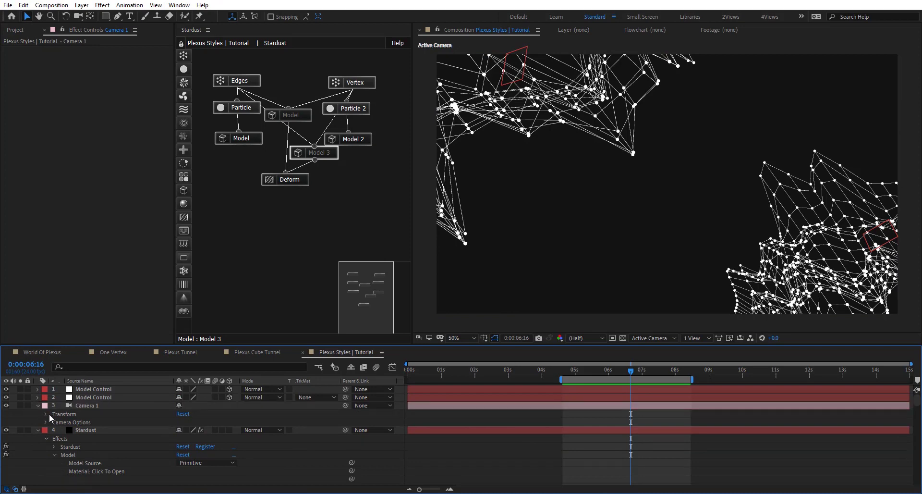
click(47, 414)
click(61, 422)
click(61, 430)
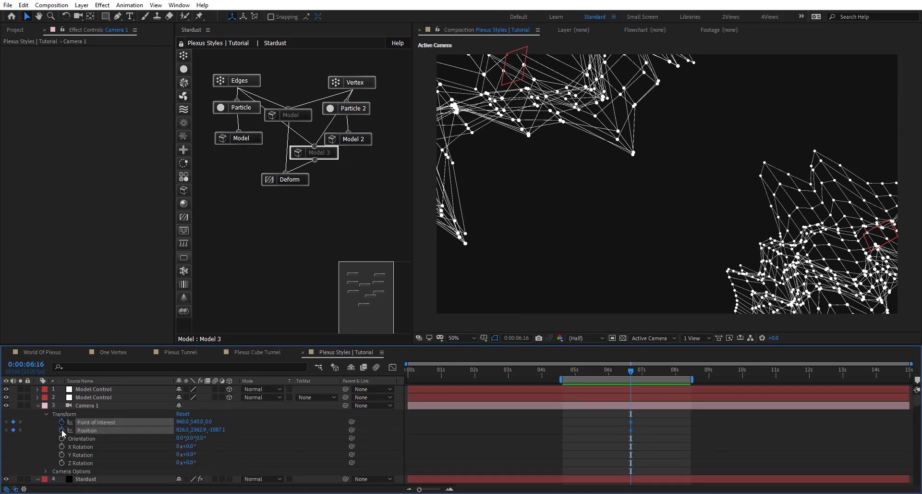
drag(629, 431, 674, 428)
At 0:00:05:09, orbit, dolly and track Camera 1 close to the upper-left grid to create its opening keyframes.
click(588, 371)
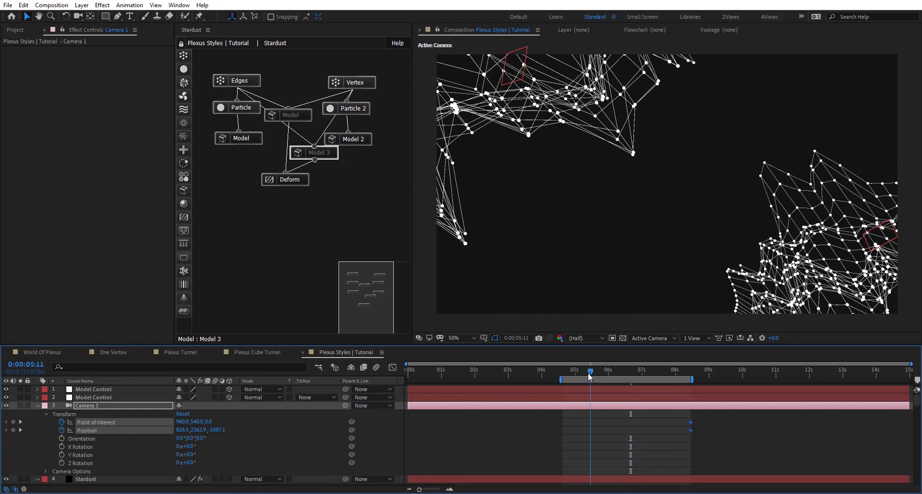
key(c)
drag(587, 94, 598, 204)
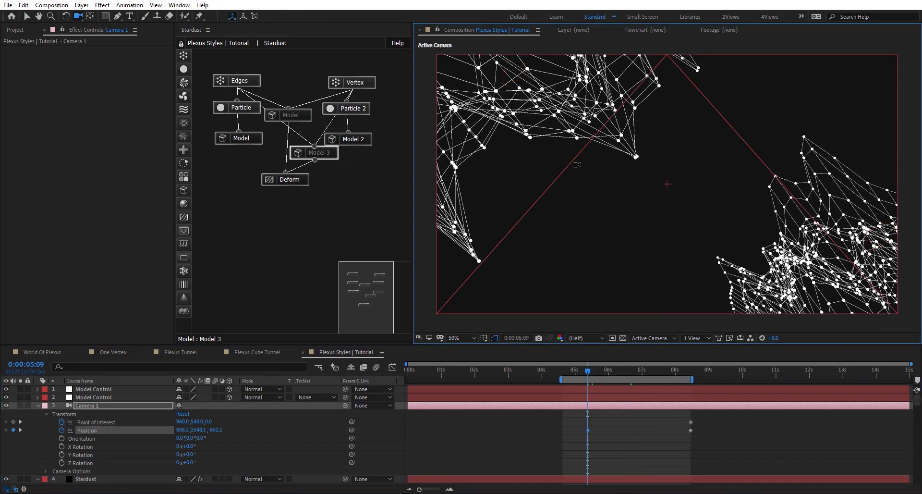
drag(578, 165, 596, 141)
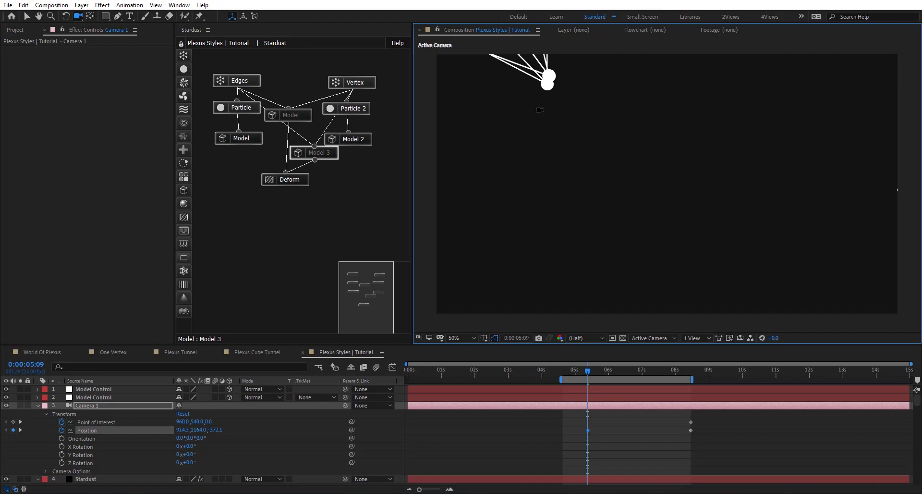
drag(505, 67, 676, 258)
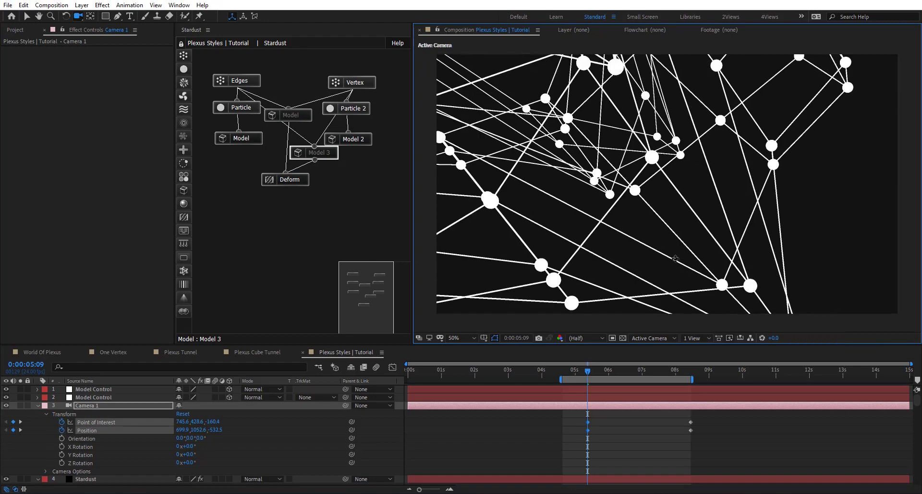
drag(588, 189, 642, 216)
At 0:00:06:14, set the Z Position of the topmost Model Control null to -512.5.
drag(606, 370, 629, 371)
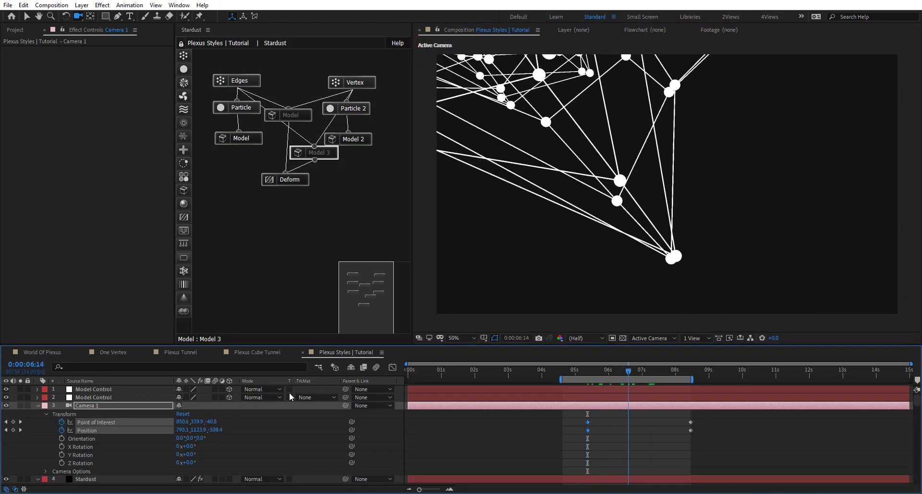
click(146, 391)
key(p)
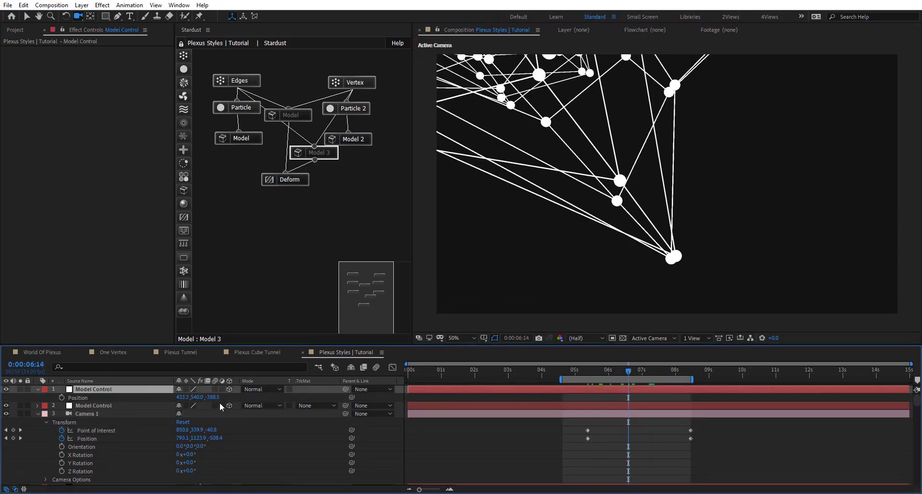
drag(266, 396, 168, 409)
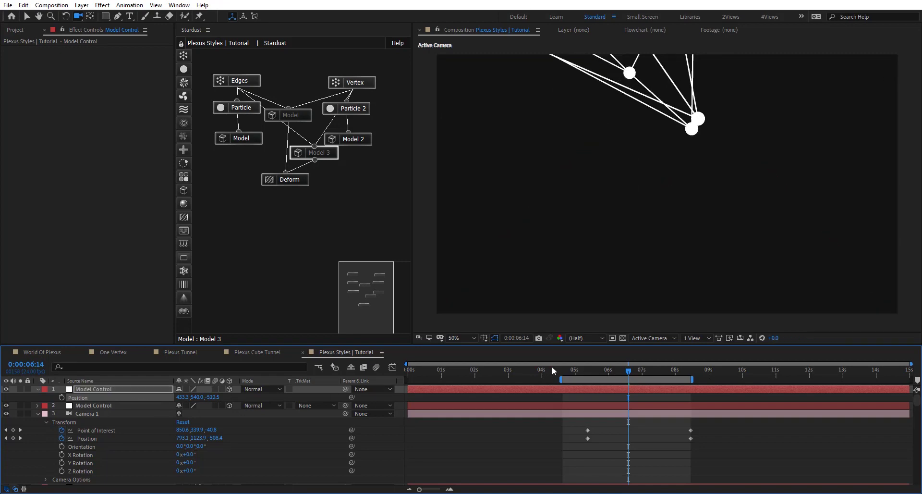
Move Camera 1's earlier Point of Interest and Position keyframes to the start of the work area and preview the camera move.
drag(583, 374, 690, 374)
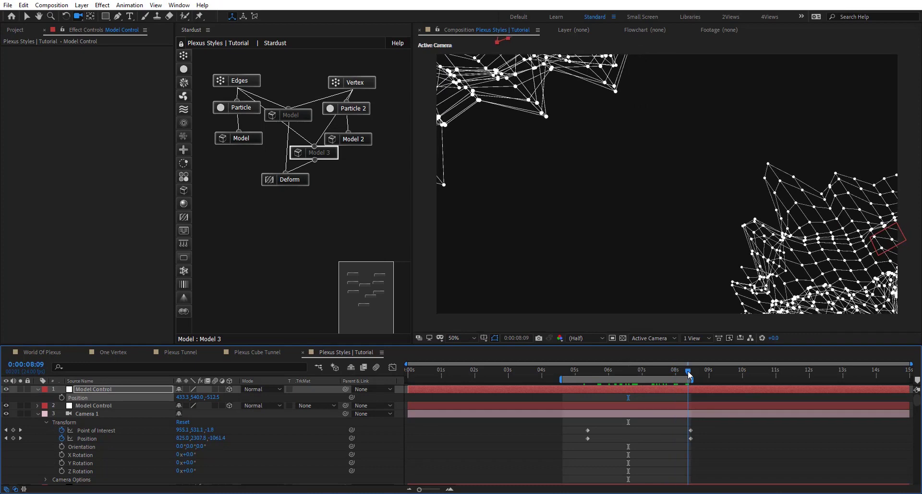
scroll(628, 185, down, 1)
key(period)
click(575, 375)
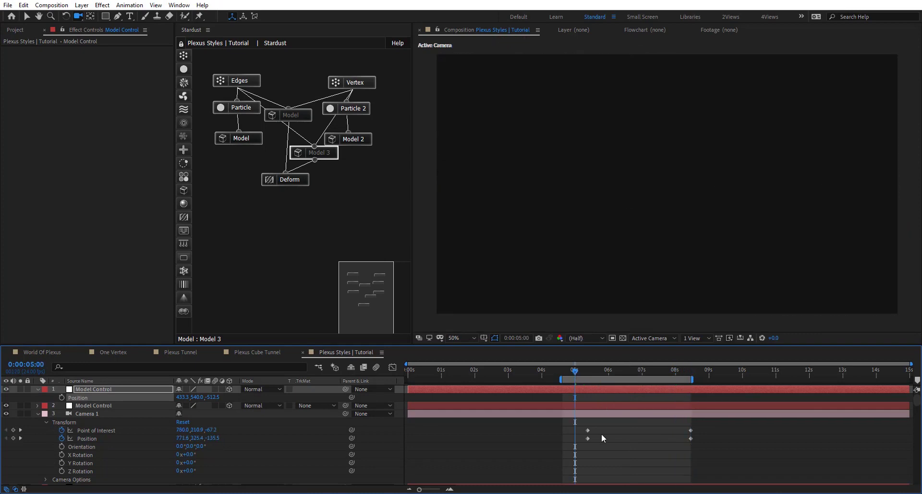
drag(582, 426, 564, 438)
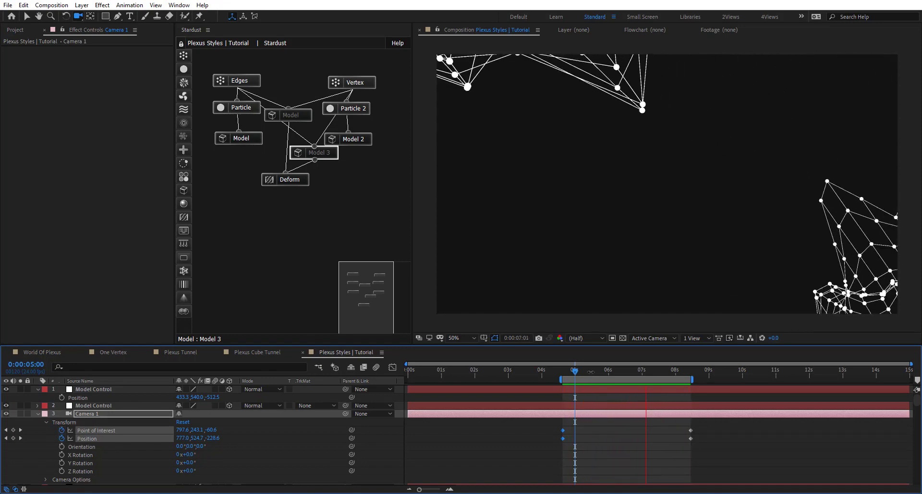
key(space)
Open the World Of Plexus composition, reveal Camera 1's keyframes and review the camera animation at several times.
click(39, 352)
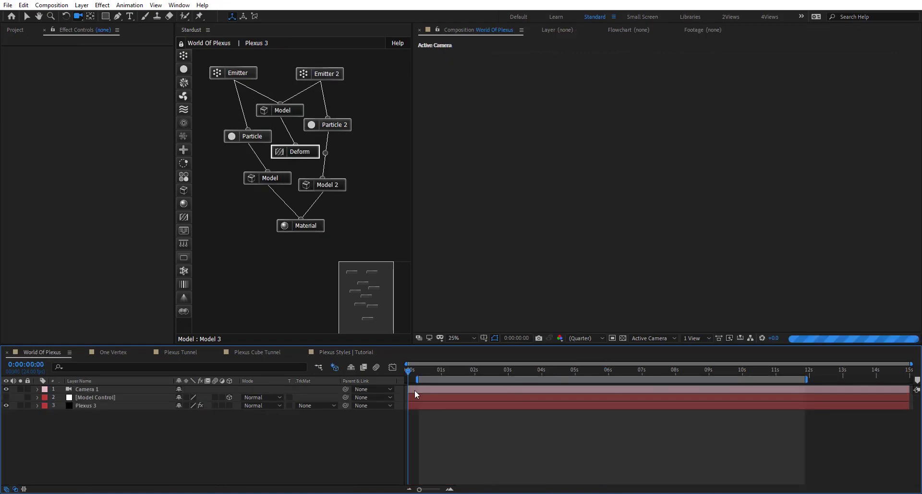
drag(454, 370, 699, 380)
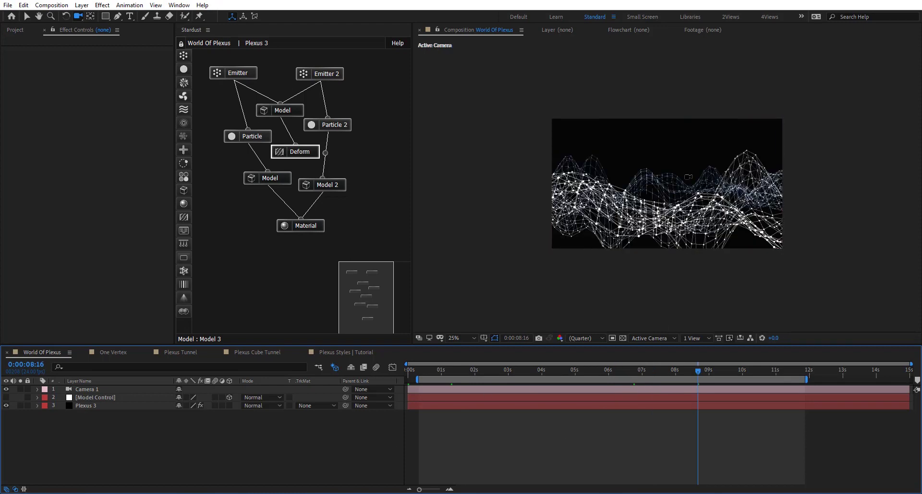
click(113, 405)
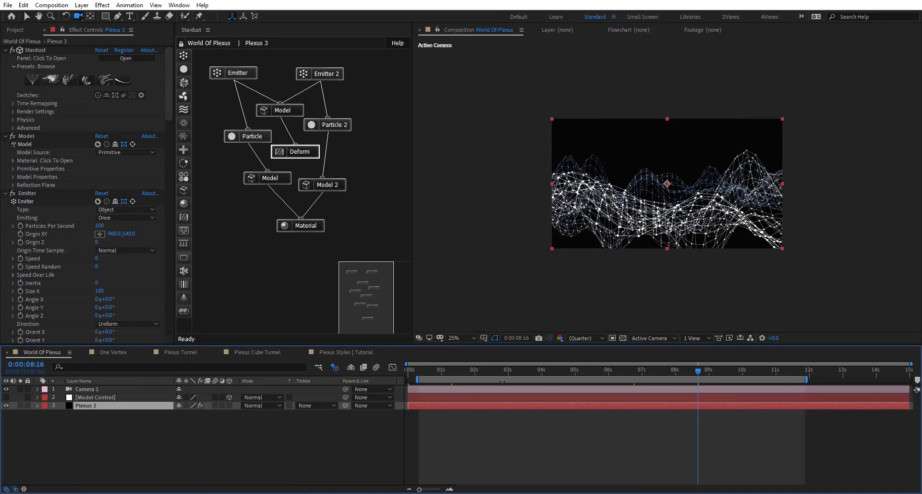
click(111, 391)
key(u)
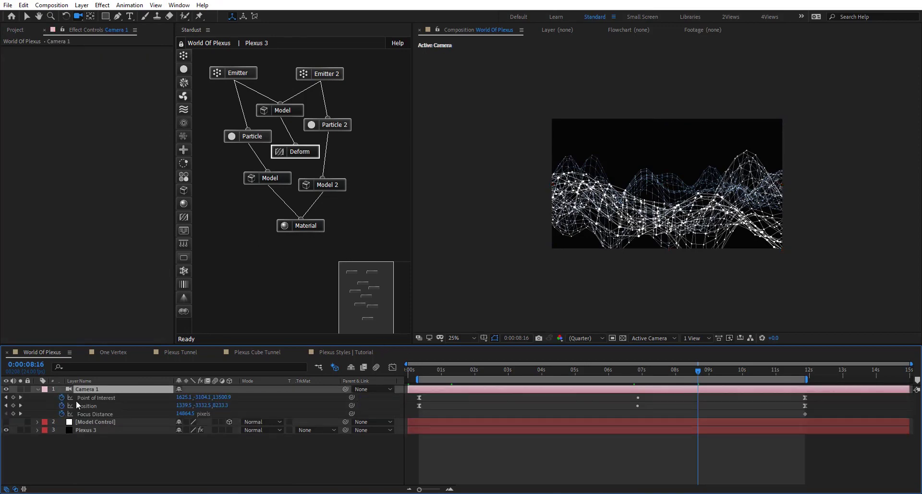
drag(699, 374, 611, 374)
click(560, 383)
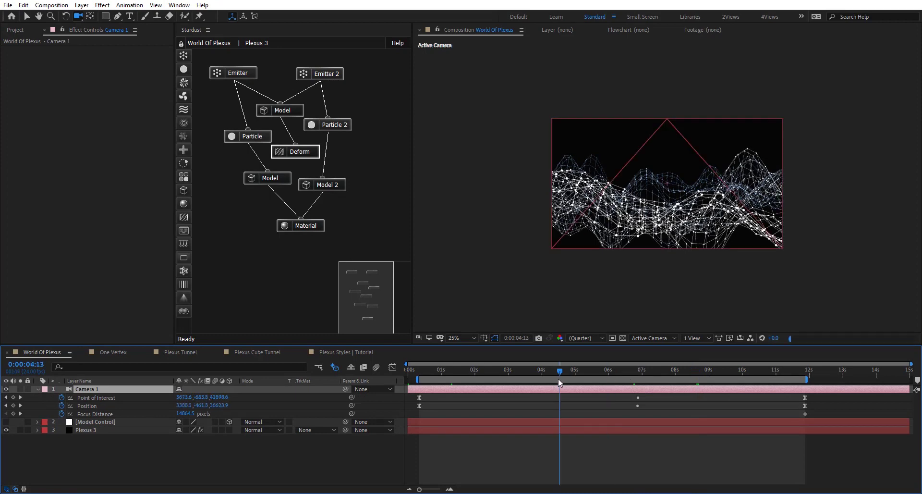
Examine the Deform node's noise settings in the Plexus 3 layer and check the terrain at other times.
click(303, 151)
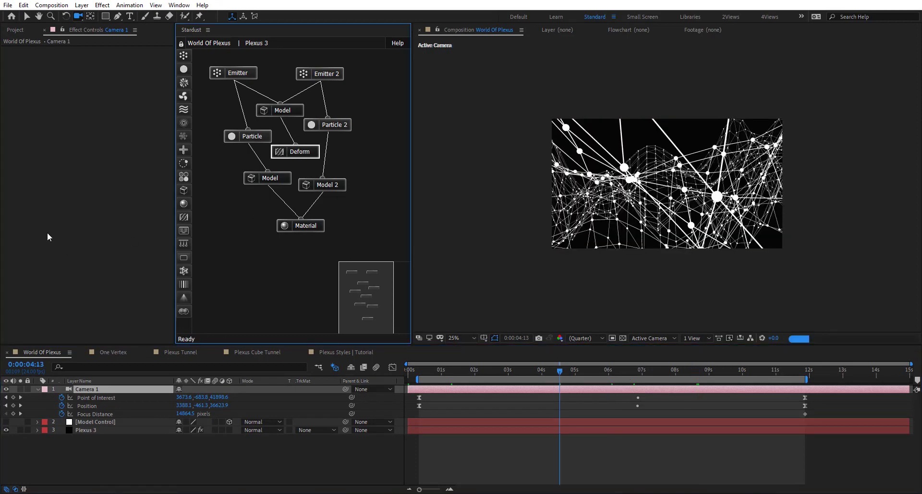
double_click(310, 151)
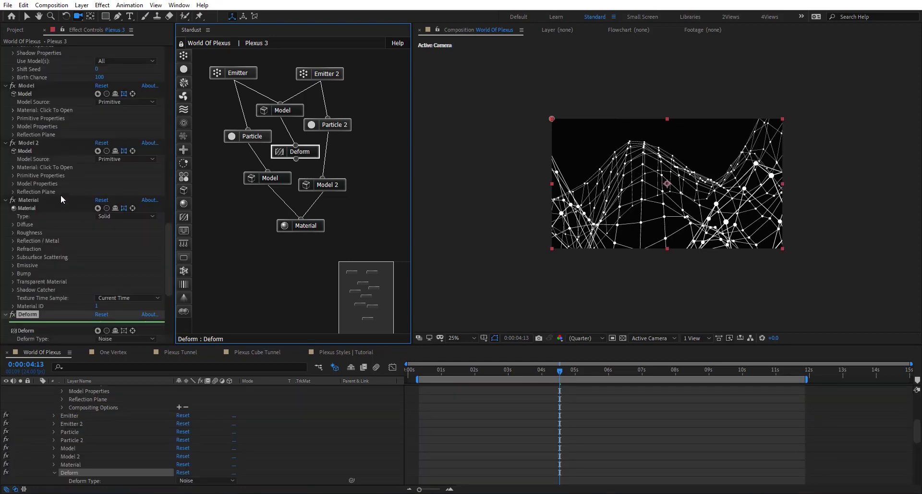
scroll(61, 264, down, 7)
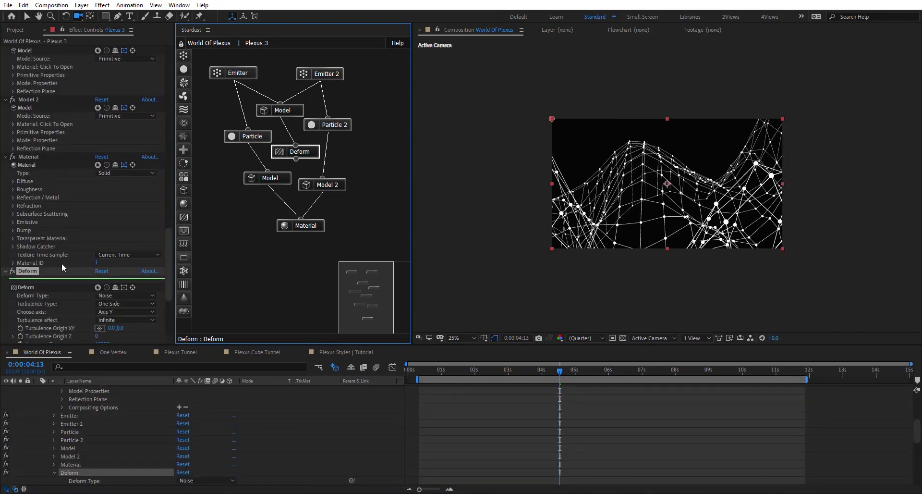
click(642, 368)
click(741, 376)
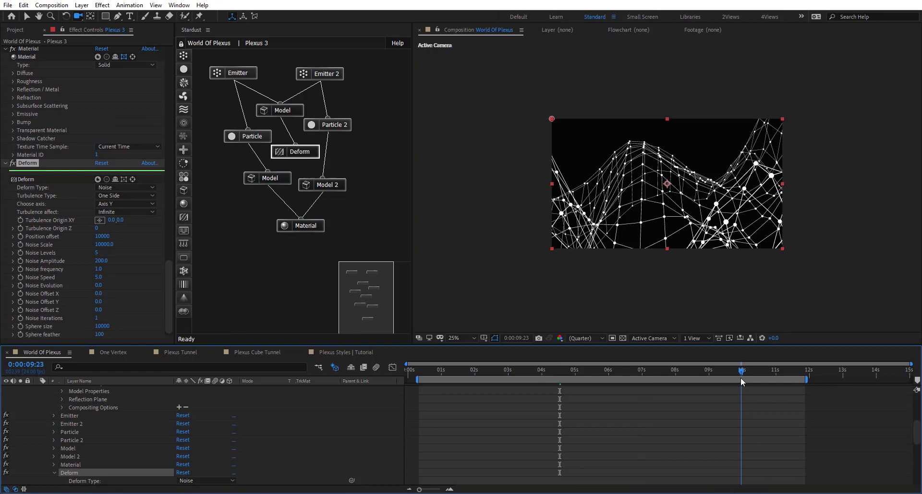
click(745, 376)
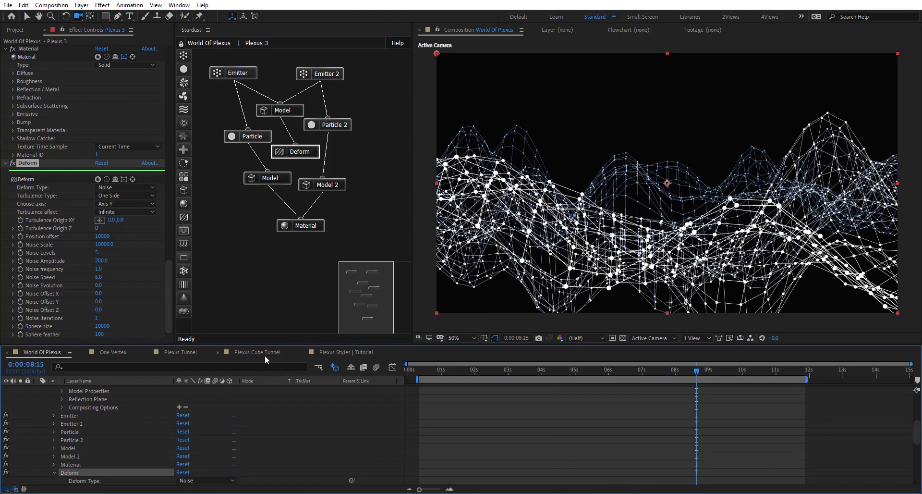
Turn off Fog in the Stardust Render Settings of the Plexus 3 layer.
drag(170, 307, 160, 65)
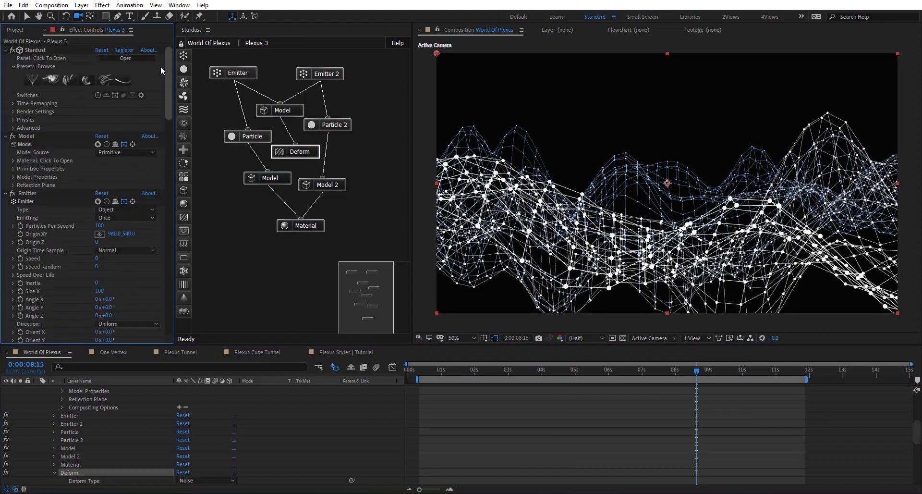
click(12, 115)
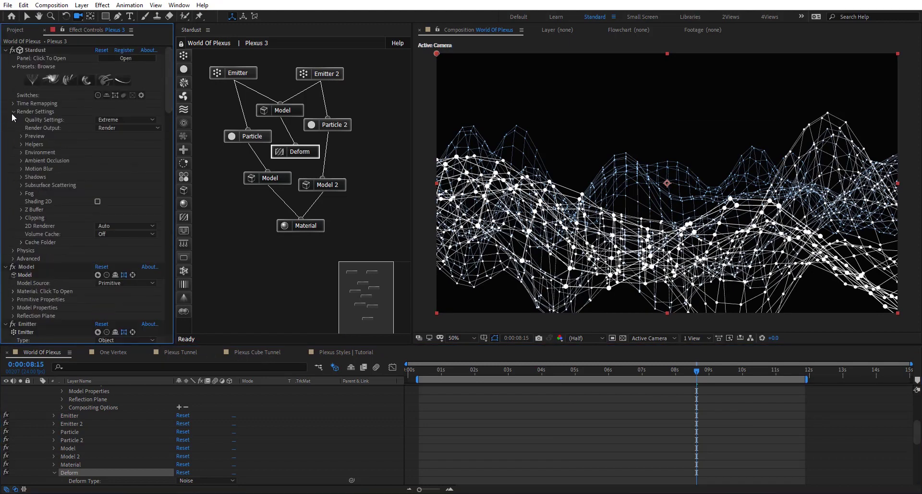
click(21, 194)
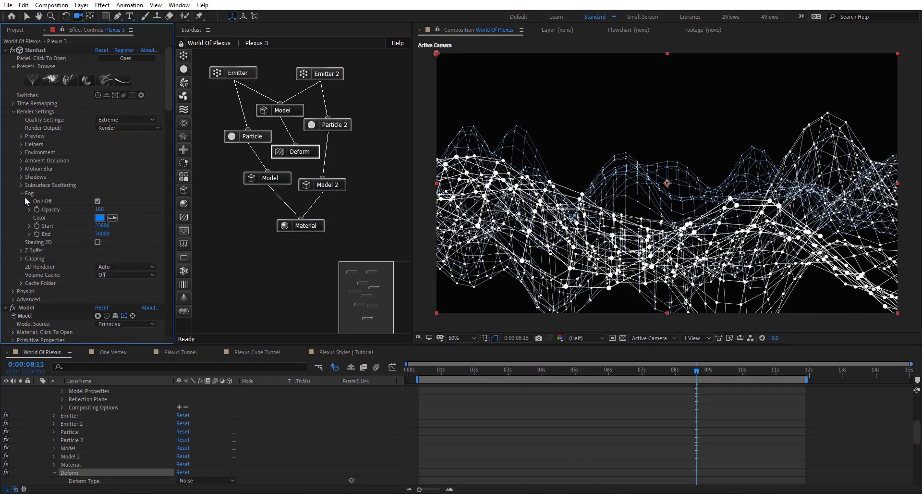
click(98, 202)
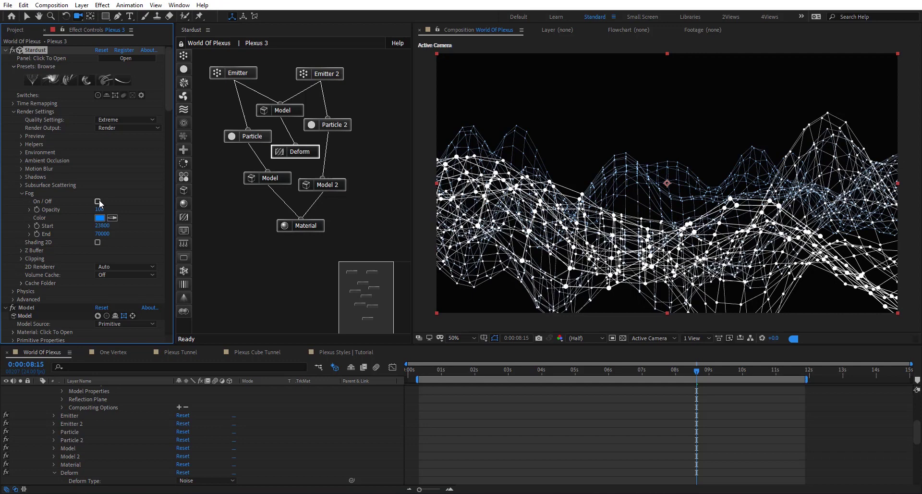
Turn Fog back on in the Plexus 3 layer's Stardust Render Settings and set the fog color to dark red 870521.
click(98, 202)
click(100, 218)
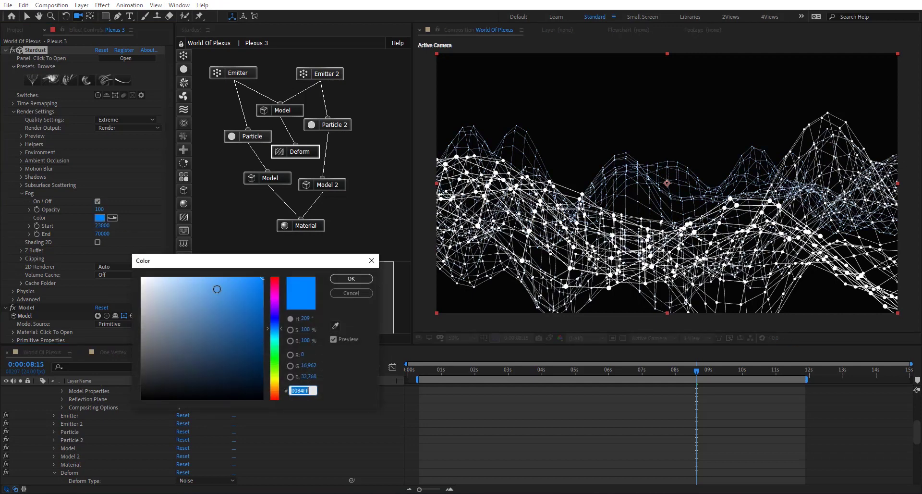
drag(241, 301, 259, 334)
click(275, 285)
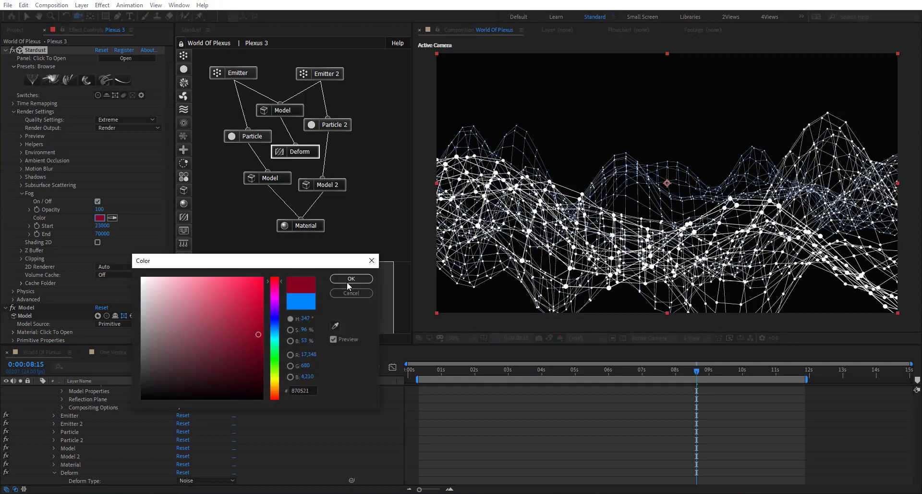
click(351, 279)
click(65, 261)
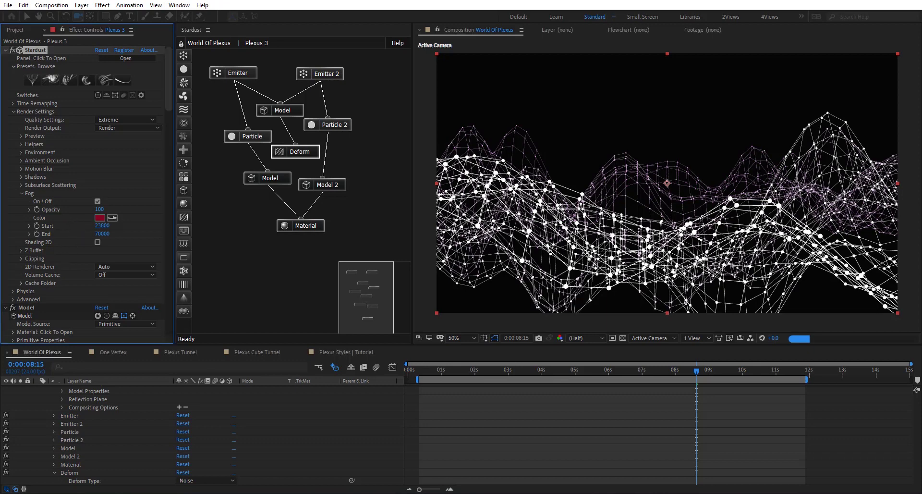
Check the fogged terrain at other times, open the One Vertex composition and scrub through its animation.
click(550, 373)
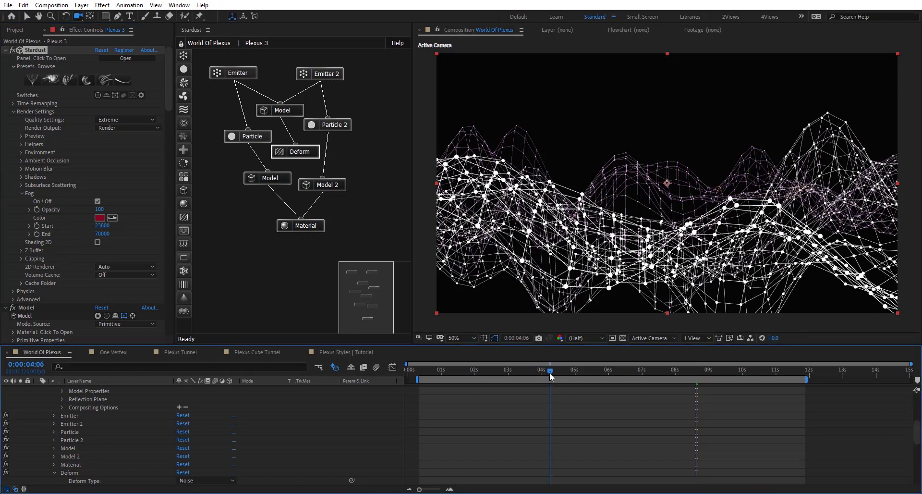
click(493, 376)
click(110, 353)
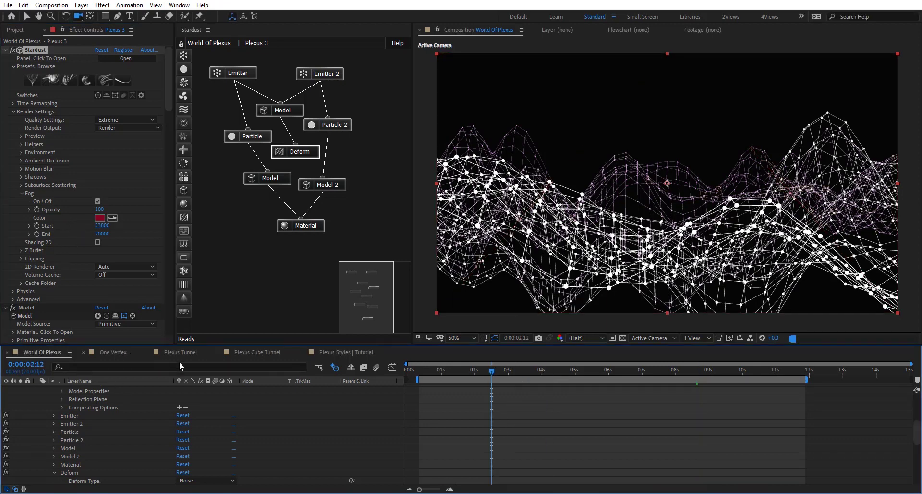
drag(513, 368, 788, 379)
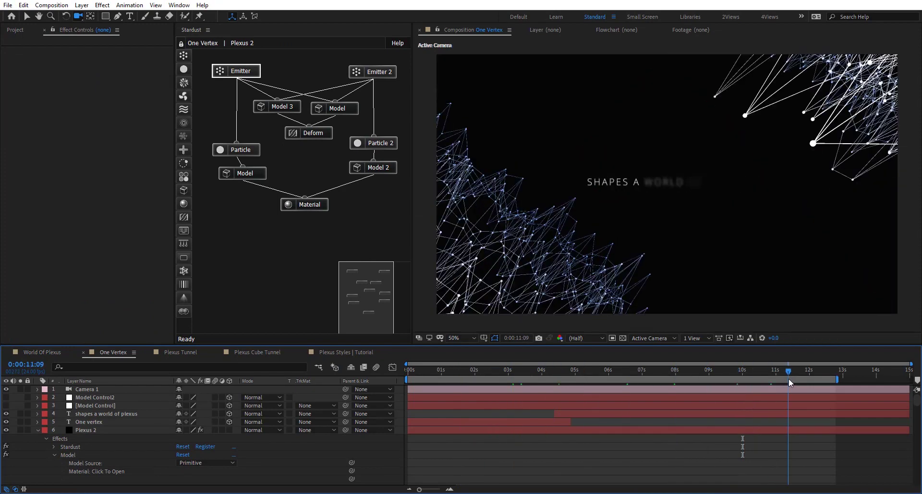
Open the Plexus Styles | Tutorial composition, collapse its layers and duplicate the composition in the project.
click(352, 353)
click(36, 415)
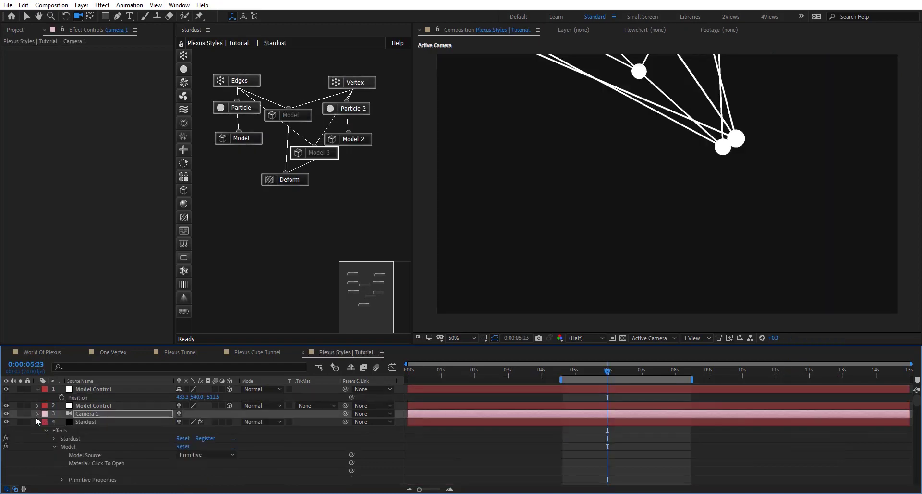
click(37, 390)
click(38, 413)
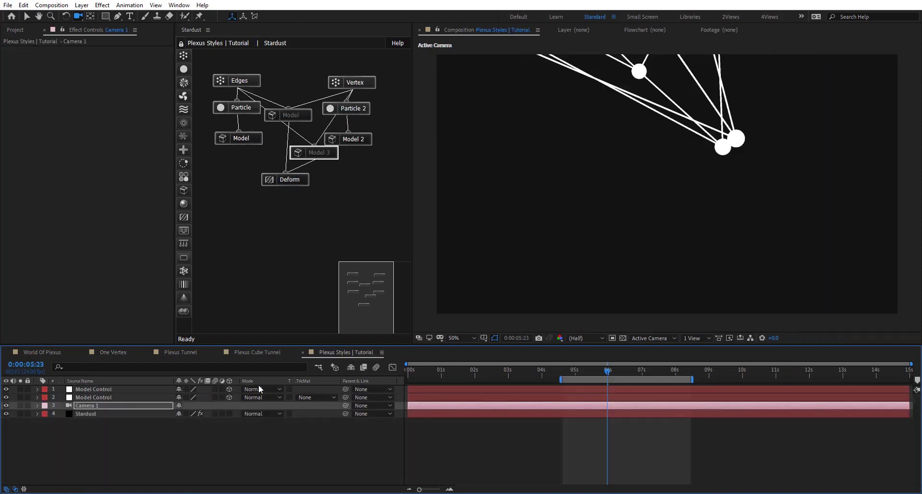
click(110, 447)
right_click(127, 452)
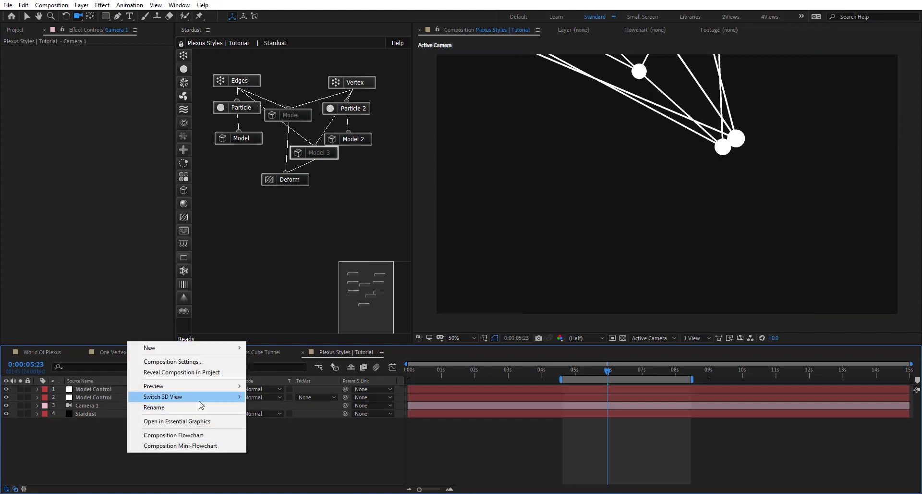
click(193, 377)
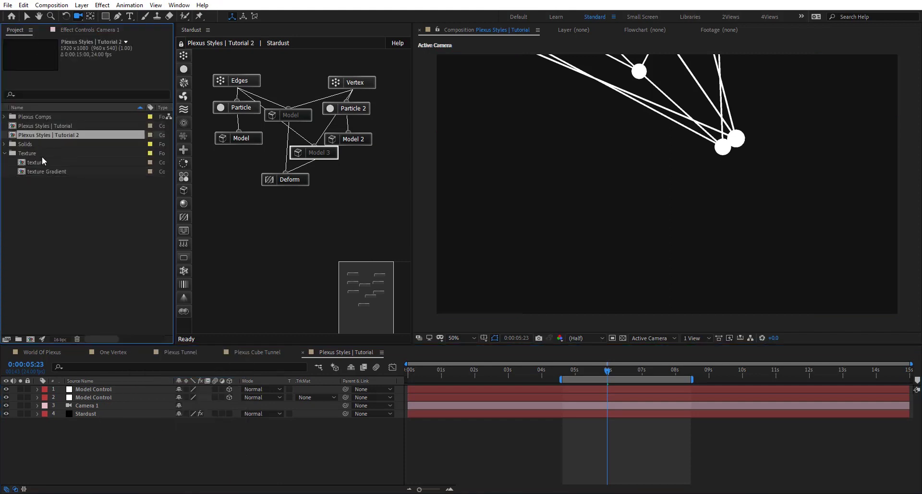
Rename the duplicated composition Plexus Styles | Tutorial Tunnel and open it.
key(Return)
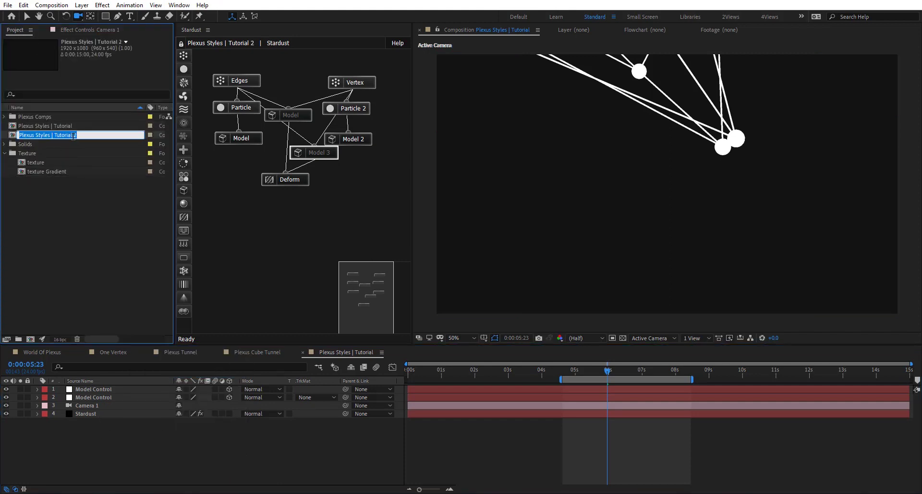
drag(73, 136, 88, 144)
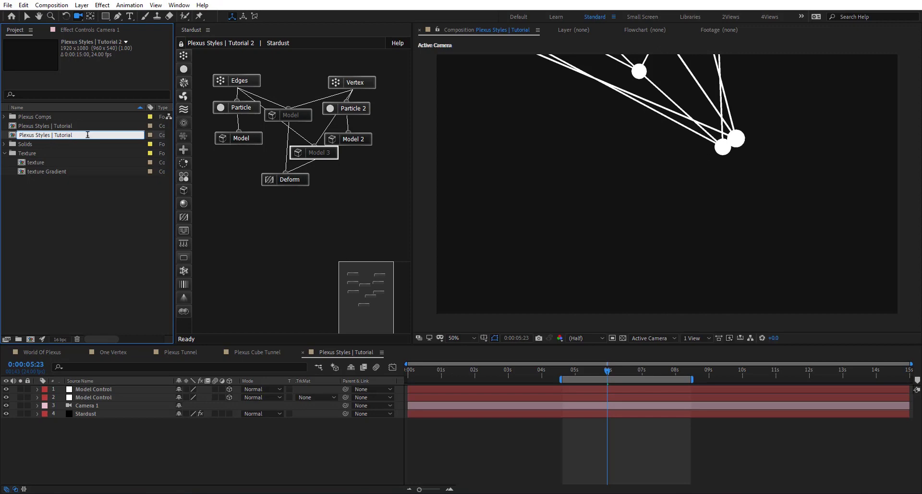
key(Return)
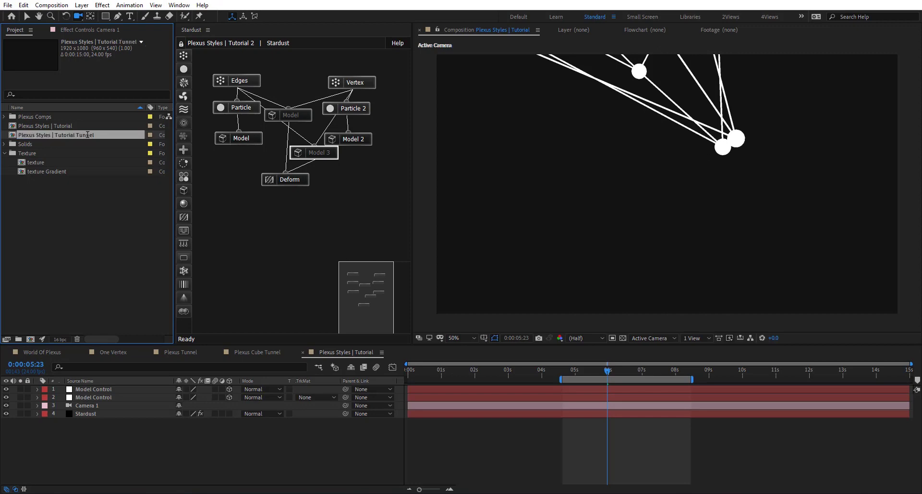
double_click(89, 139)
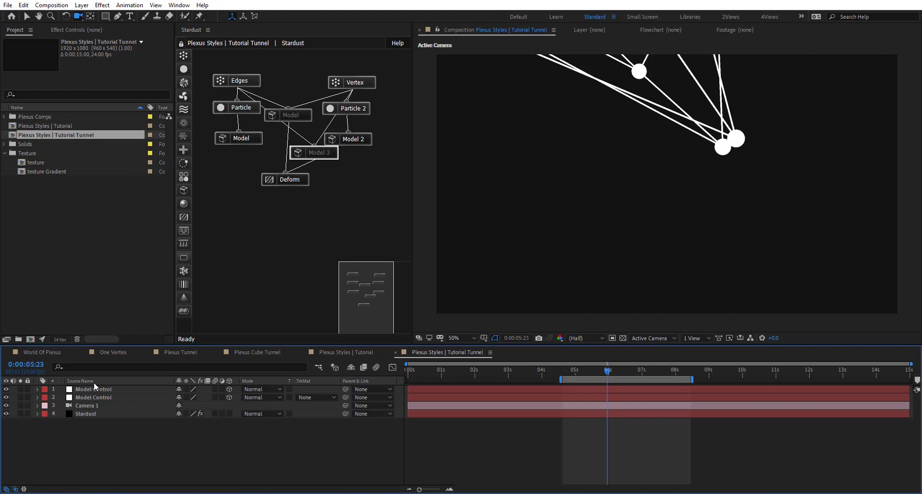
Delete the Model 3 node from the Stardust layer's node graph, leaving the other Model node connected to Deform.
click(118, 415)
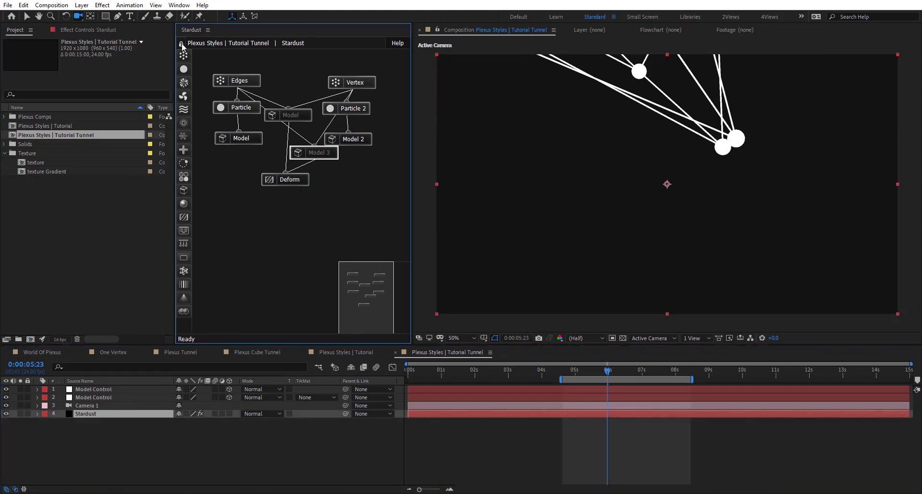
click(293, 182)
click(315, 152)
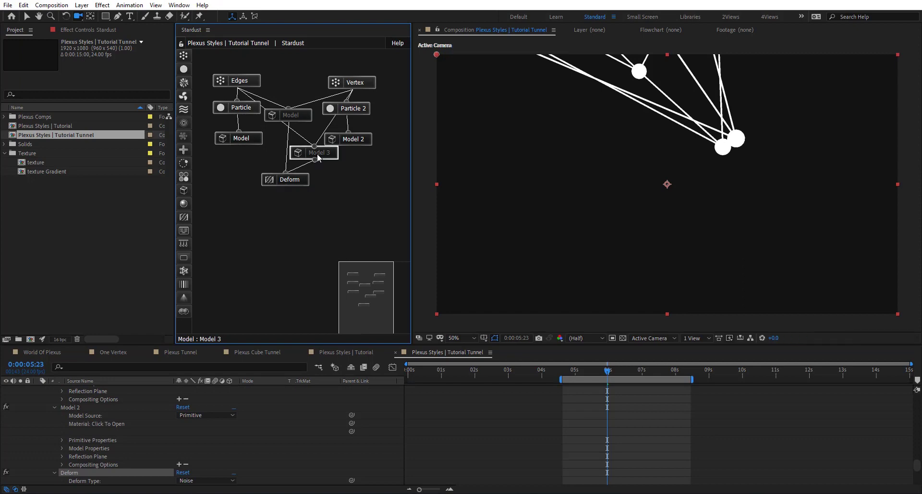
key(Delete)
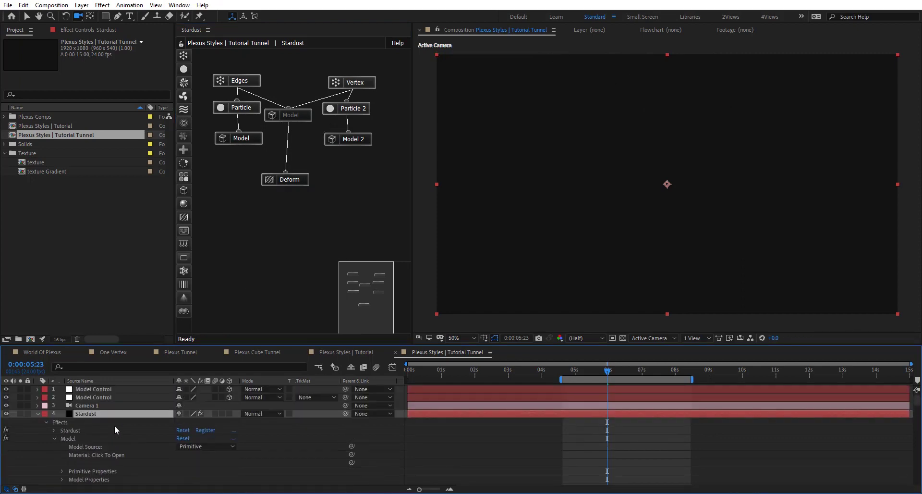
Delete both Model Control nulls and Camera 1, and collapse the remaining Stardust layer.
click(111, 388)
key(Delete)
click(101, 388)
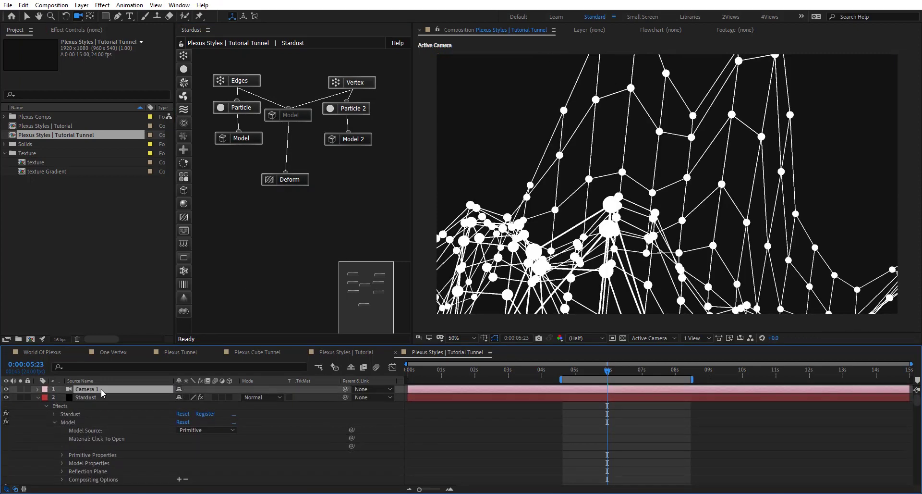
key(Delete)
click(106, 389)
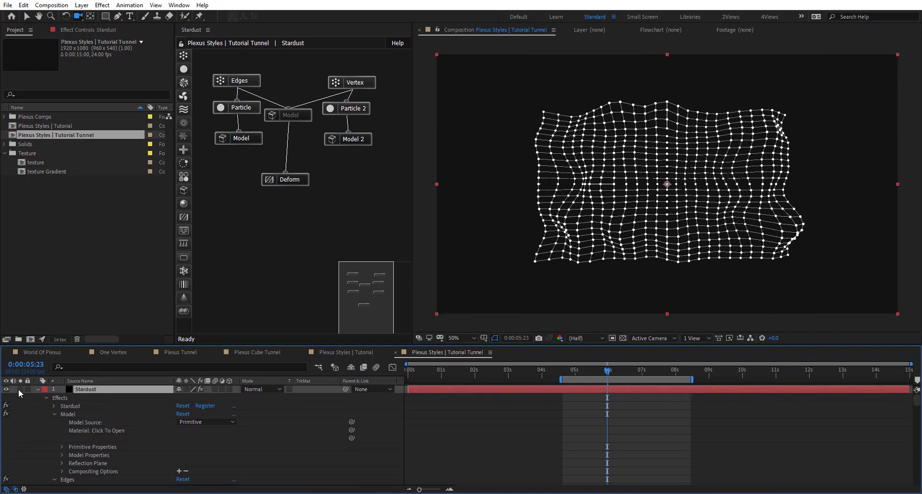
click(38, 389)
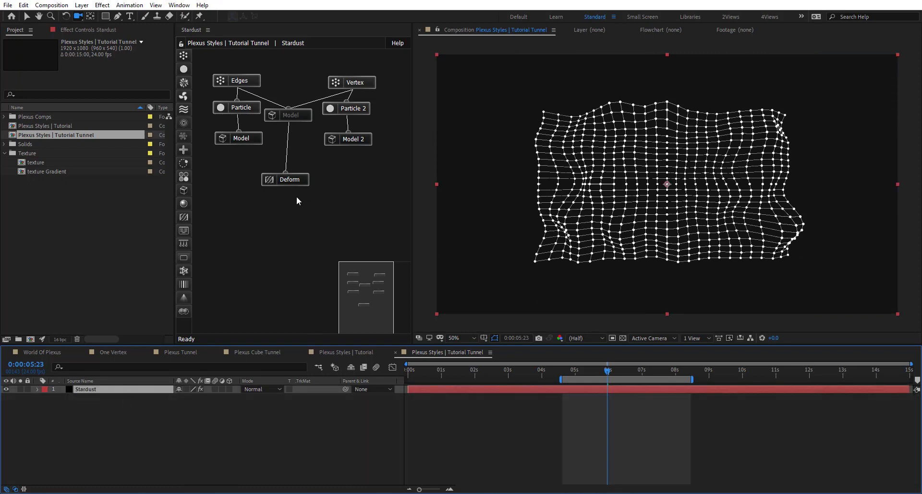
Disable the Deform node in the Stardust node graph.
click(294, 180)
right_click(304, 180)
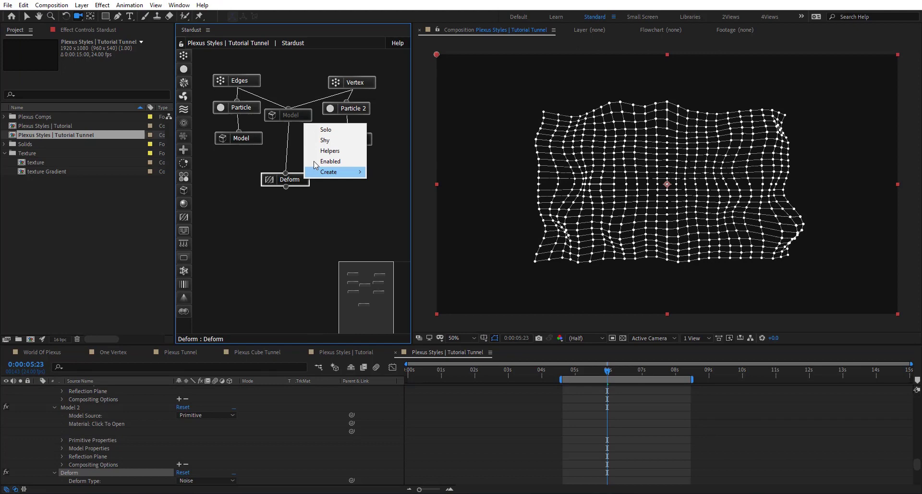
click(325, 161)
Change the primitive type of the Model node above Deform to Cube and set its Size Z to 5377.
click(303, 114)
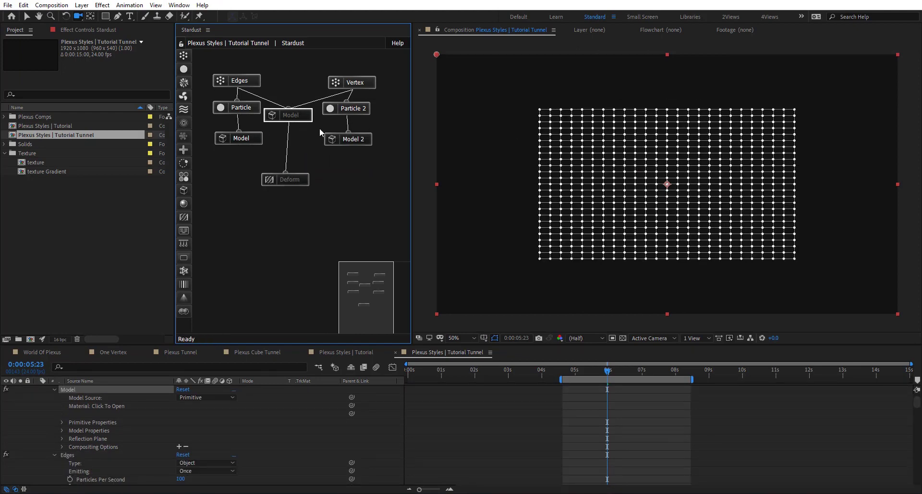
click(95, 29)
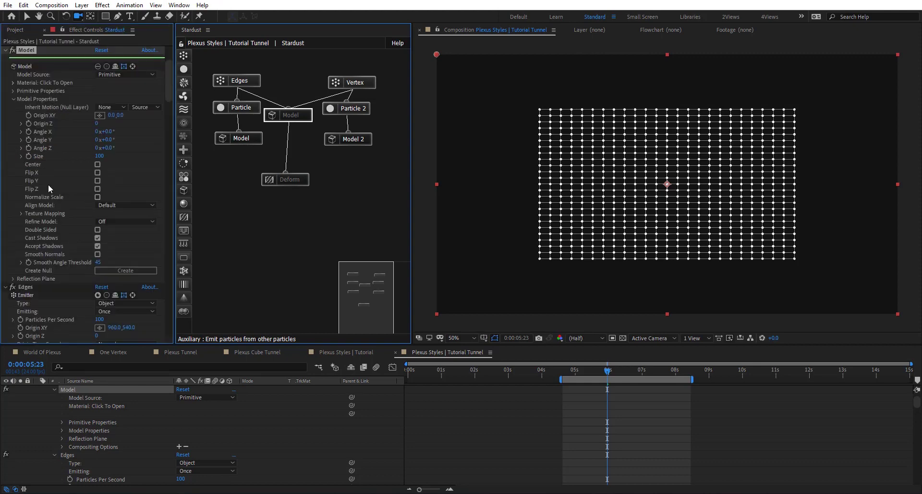
click(14, 91)
click(129, 99)
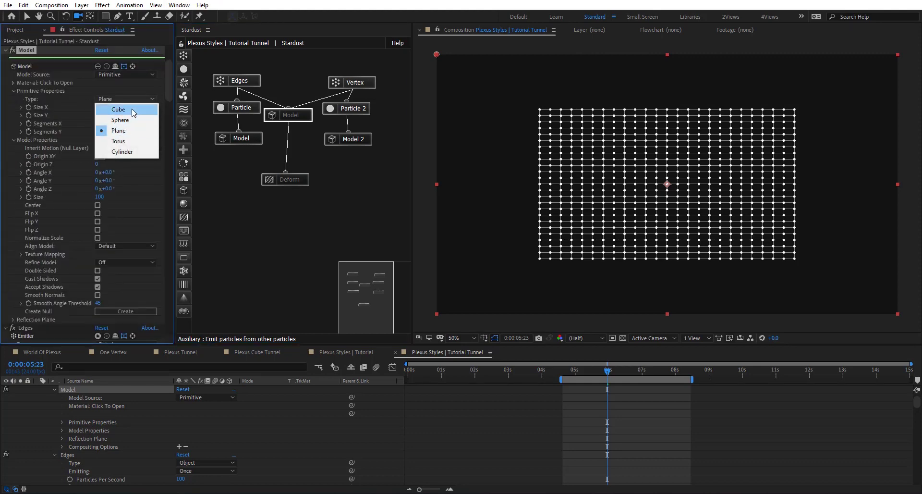
click(134, 110)
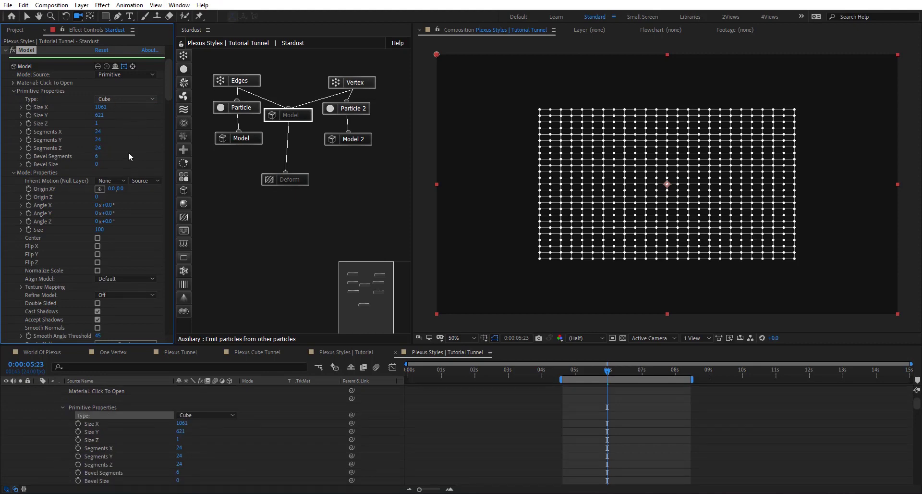
drag(96, 124, 355, 126)
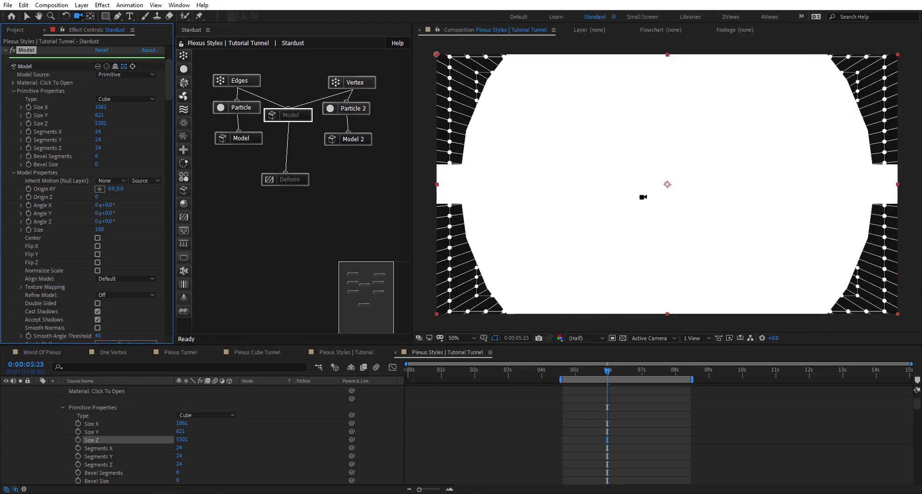
drag(101, 123, 119, 124)
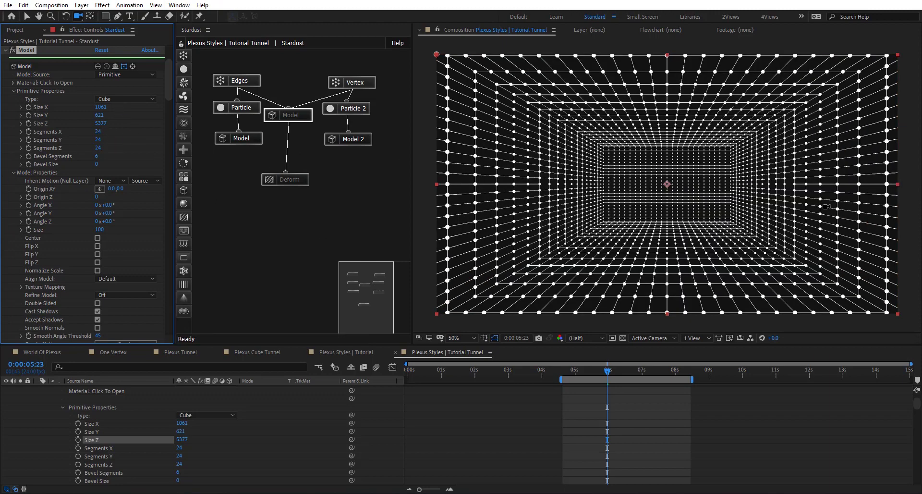
Enable the Deform node and bring its noise settings into view.
click(295, 181)
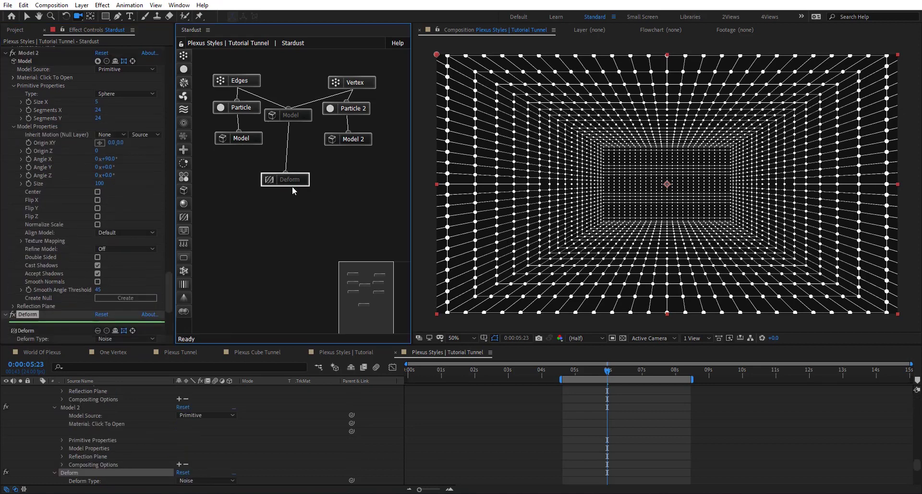
right_click(295, 177)
click(321, 161)
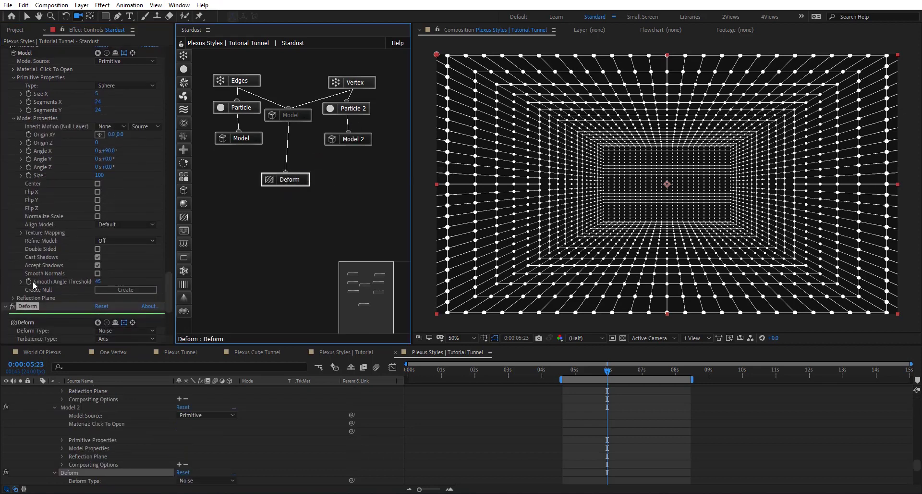
scroll(48, 226, down, 1)
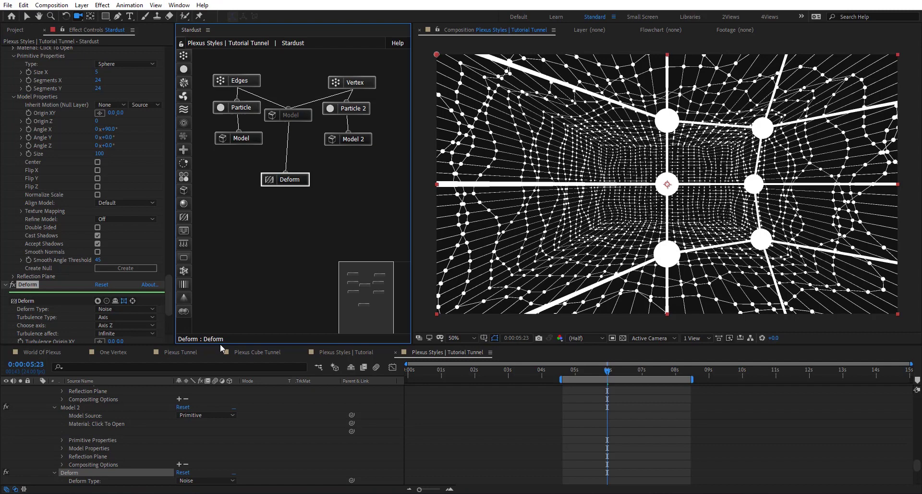
Create a control null for the cube Model node and reveal the null's Position property.
click(282, 116)
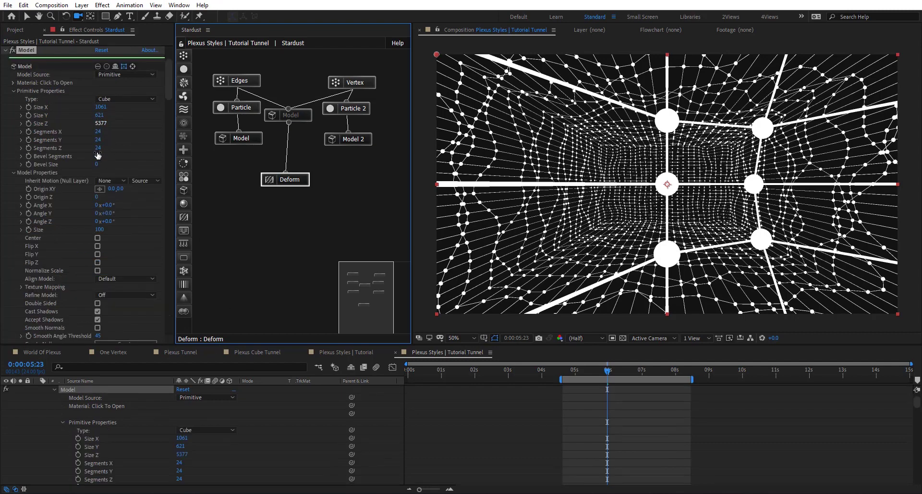
scroll(69, 203, down, 1)
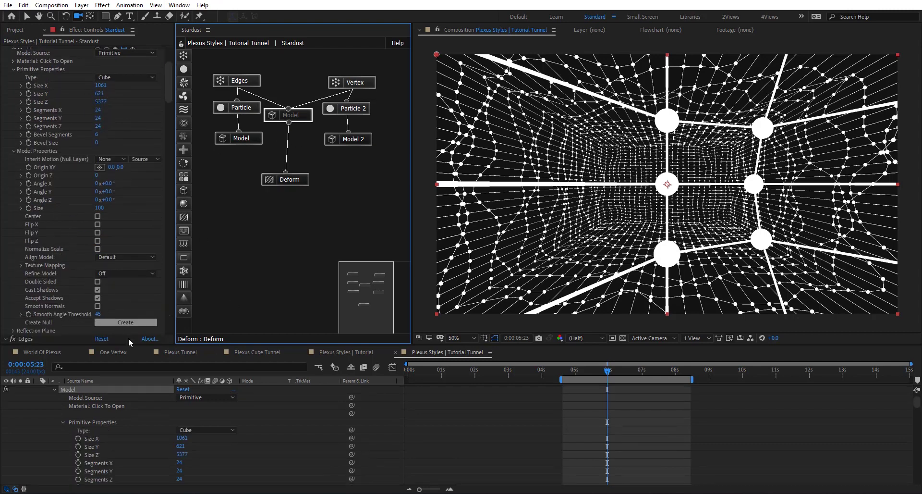
click(126, 322)
click(118, 389)
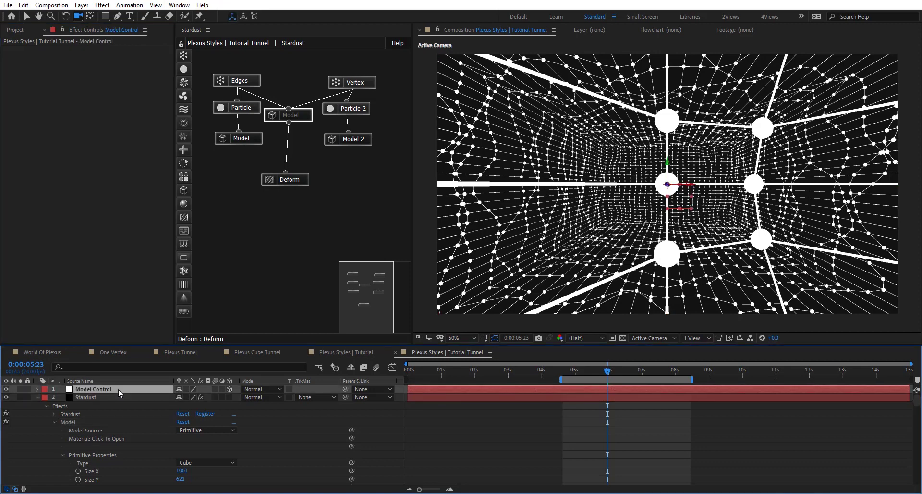
key(p)
Add a camera to the composition and set the Model Control null's Z position to about -278.
right_click(318, 443)
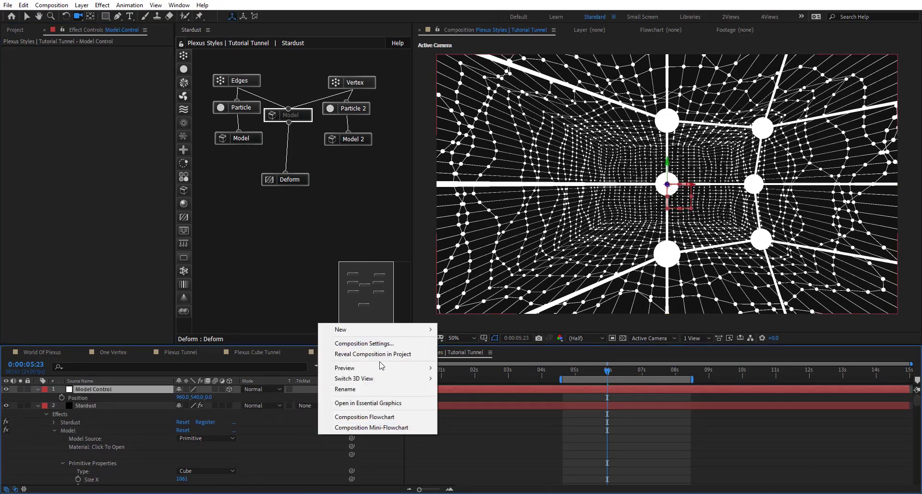
mouse_move(379, 330)
click(463, 375)
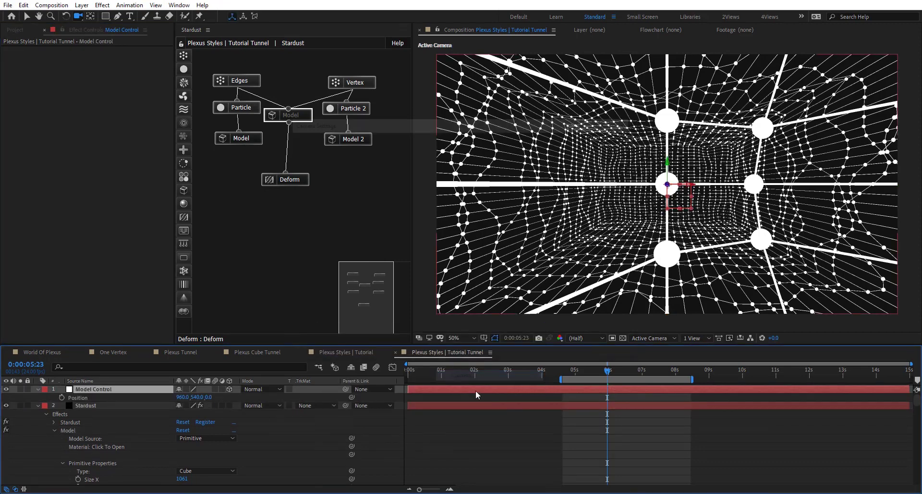
drag(204, 407, 67, 398)
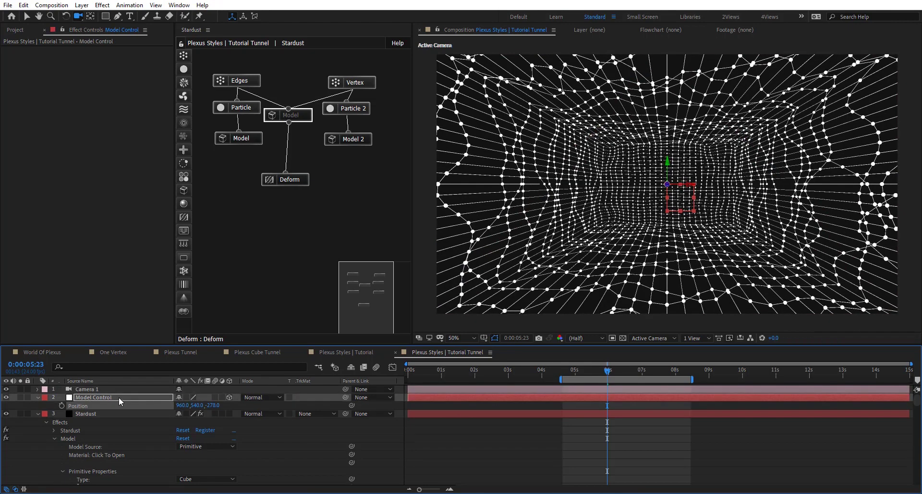
Keyframe Camera 1's Point of Interest and Position at the start of the work area.
click(89, 390)
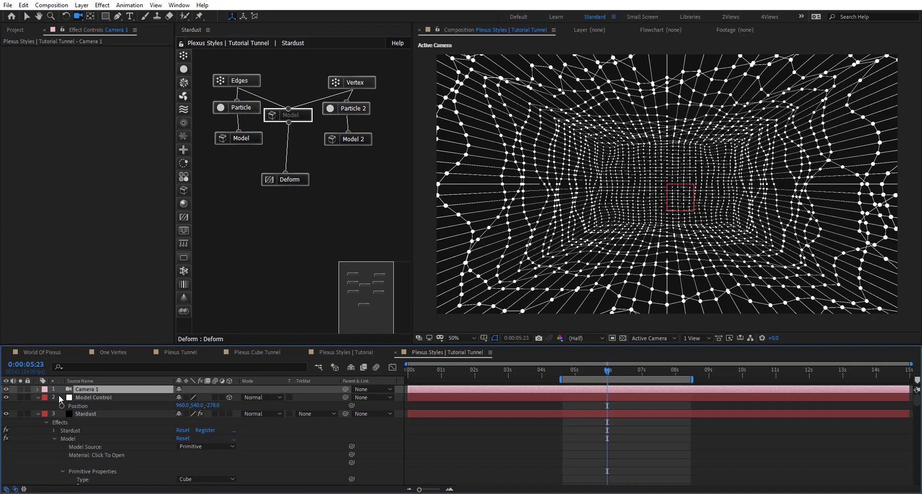
click(38, 389)
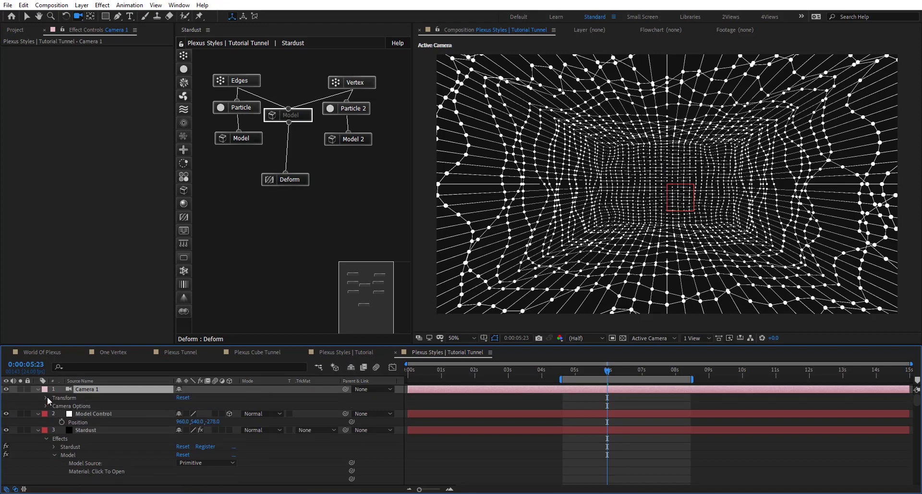
click(46, 397)
drag(66, 405, 62, 416)
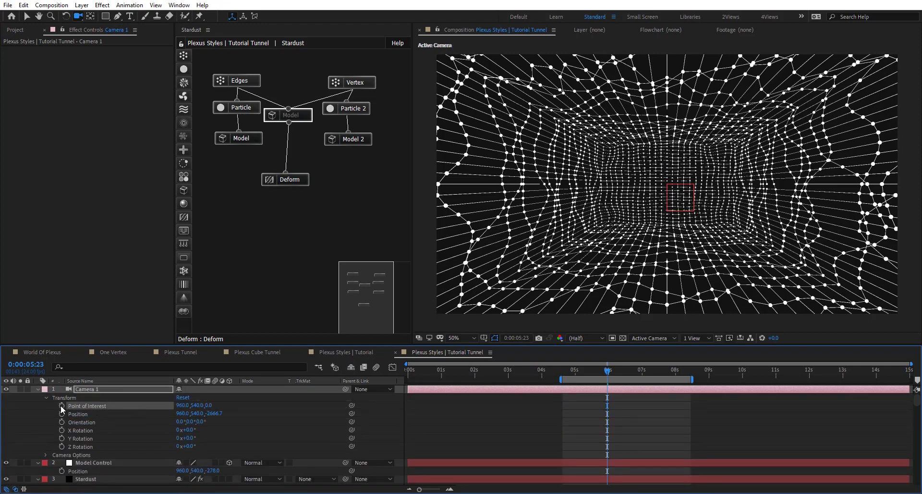
click(62, 414)
At 0:00:08:07, push the camera forward into the tunnel to set a second Position keyframe.
drag(683, 376, 685, 376)
right_click(685, 200)
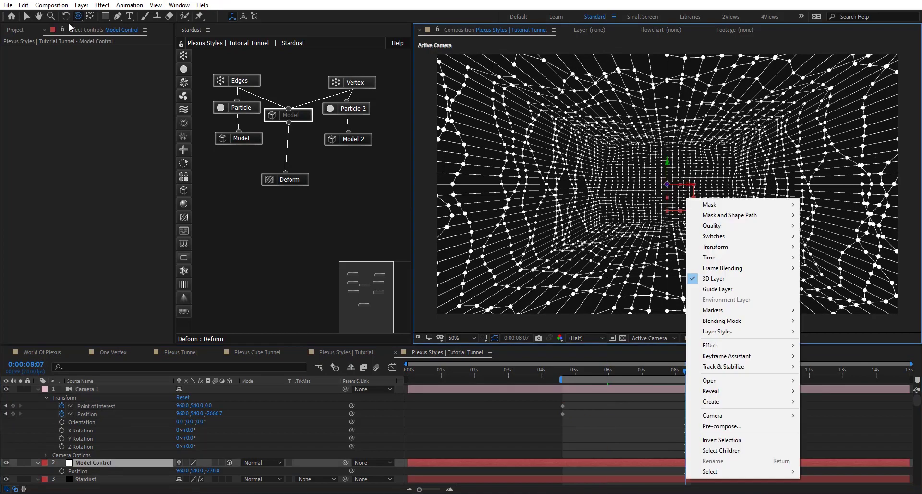
drag(713, 192, 712, 82)
Preview the camera move through the tunnel and park the playhead at 0:00:06:00.
drag(686, 376, 604, 376)
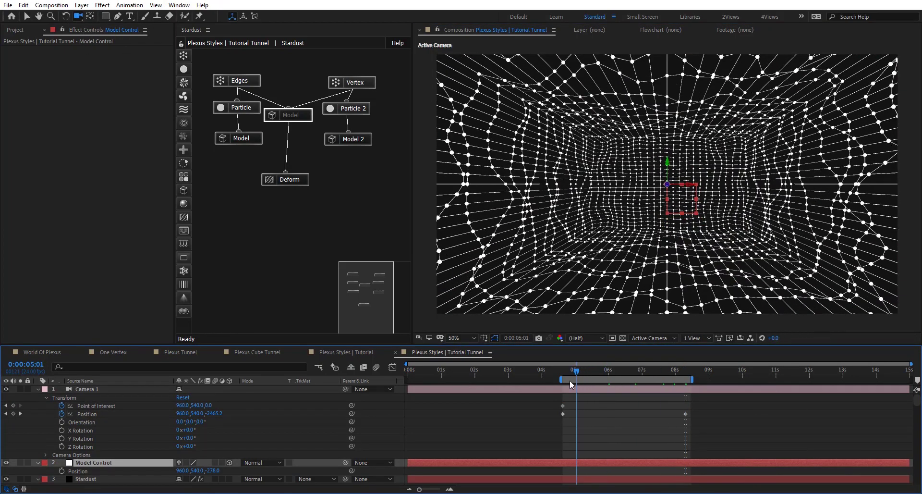
key(space)
key(space)
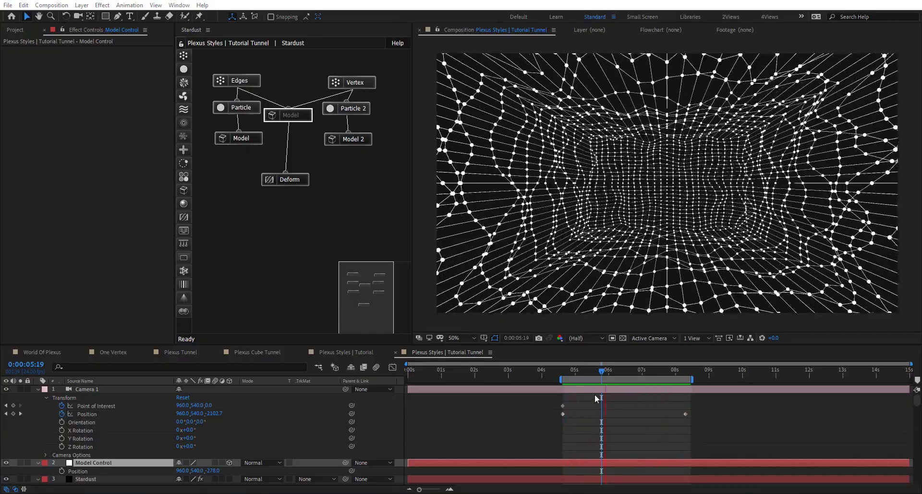
drag(602, 375, 608, 375)
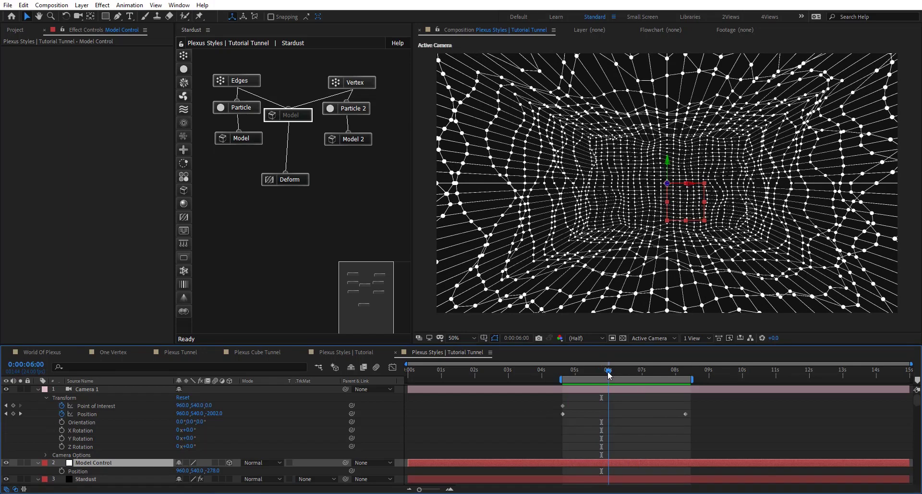
Set the cube Model node's Segments Y to 10 and Segments X to 15.
click(308, 118)
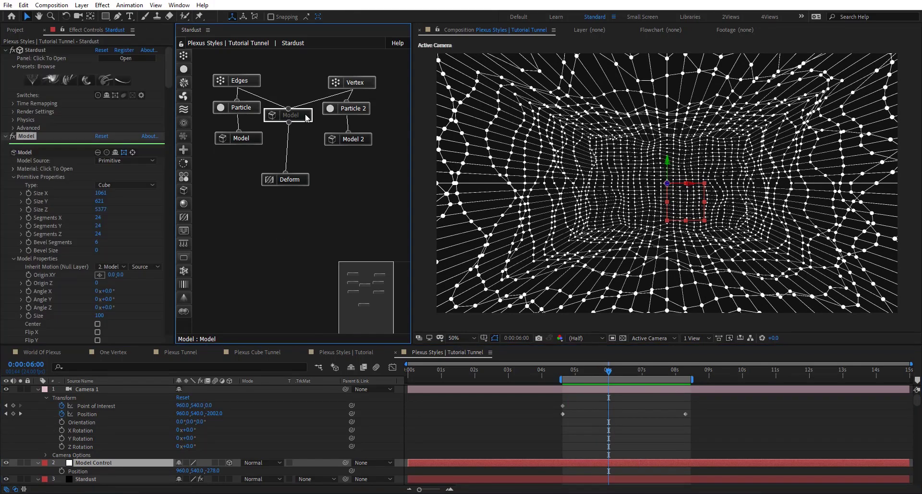
click(98, 228)
text(10)
key(Return)
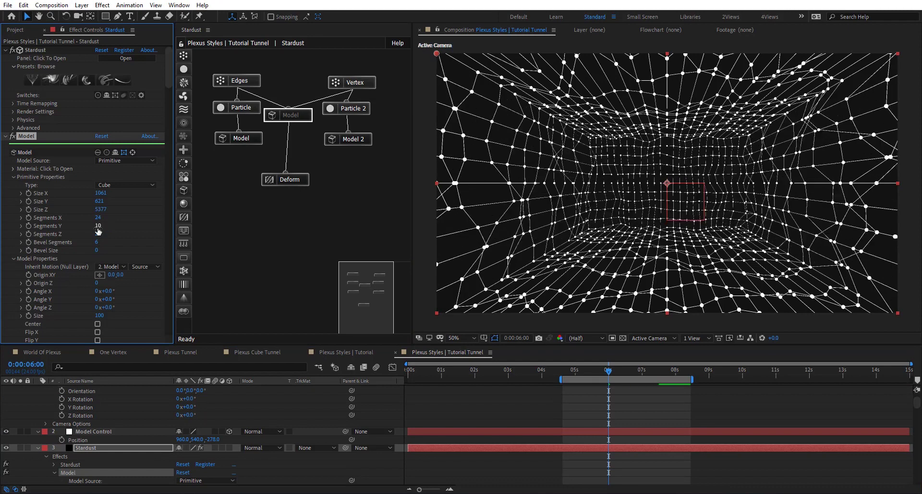
click(98, 218)
text(15)
key(Return)
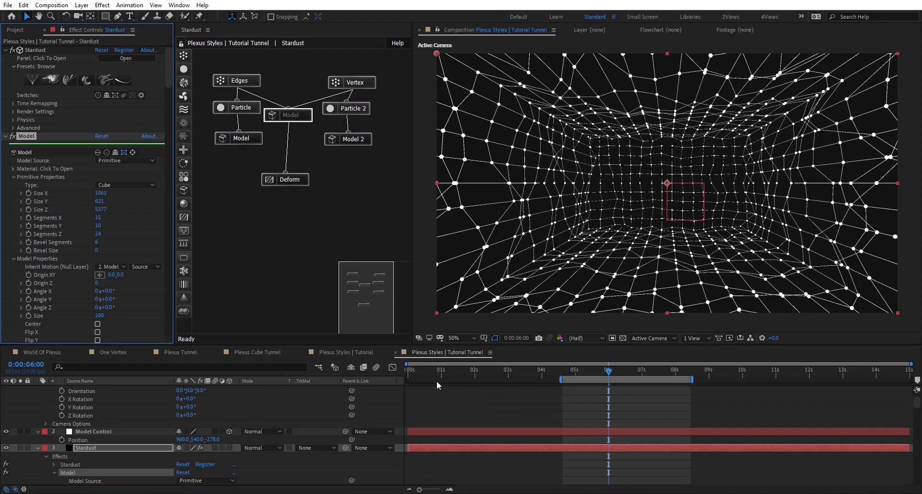
Create an ambient light with an intensity of 10%.
right_click(390, 398)
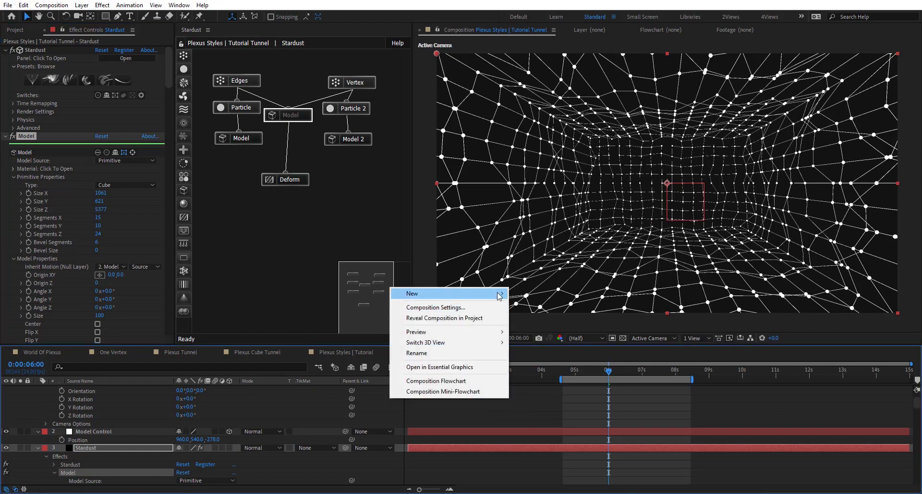
mouse_move(494, 294)
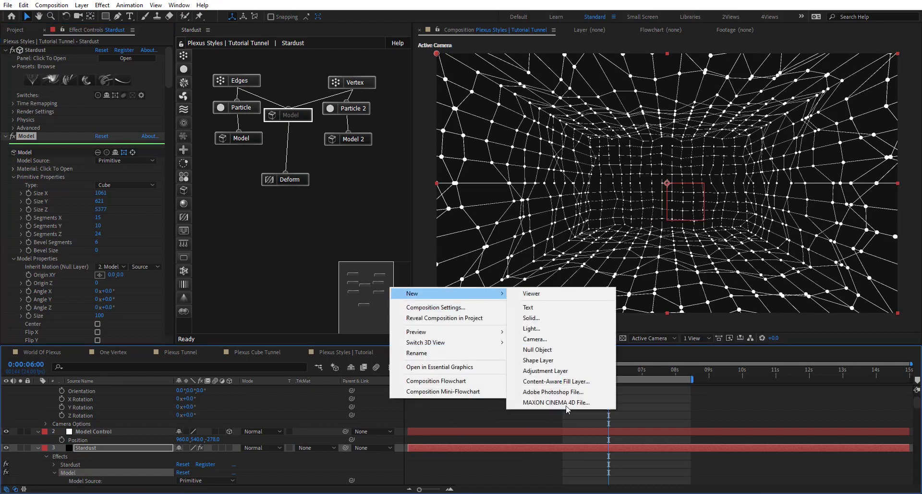
click(545, 330)
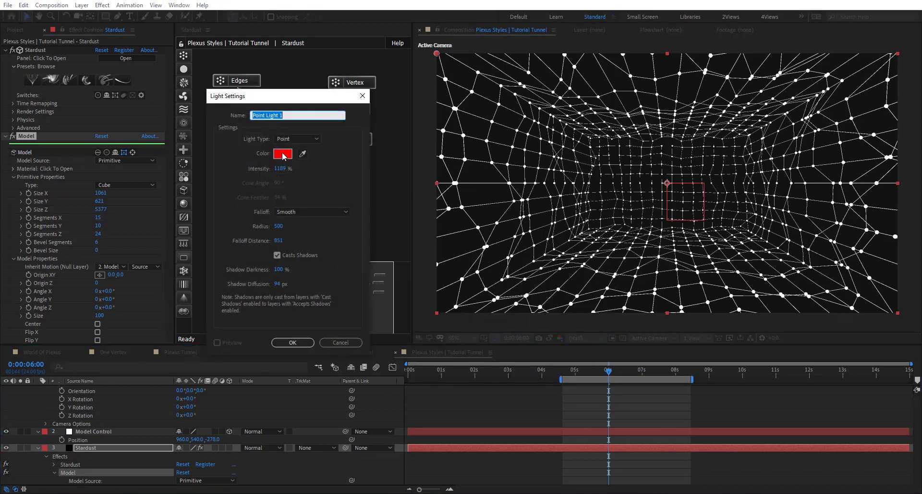
click(300, 140)
click(294, 163)
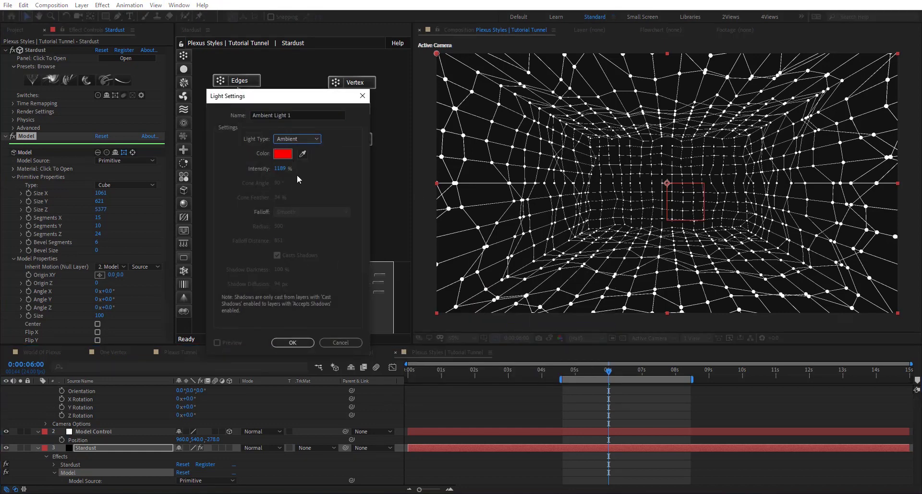
click(281, 171)
text(1)
key(Return)
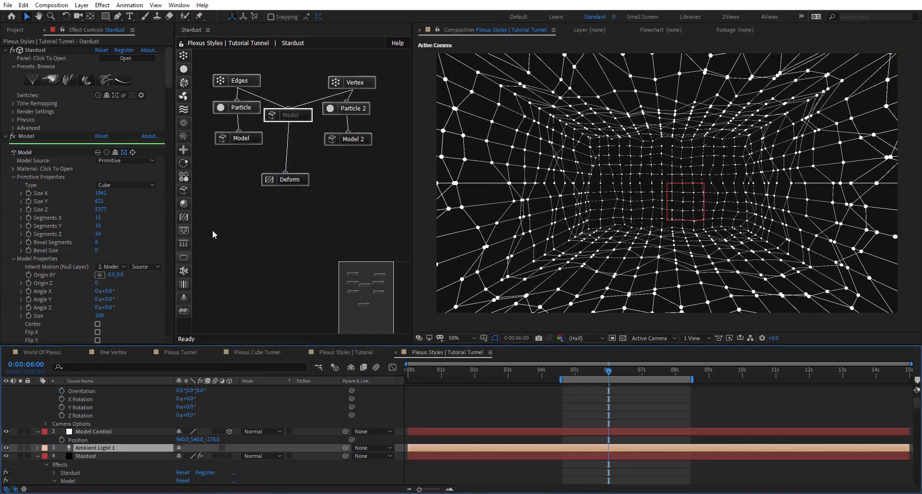
Add a Material node to the Stardust graph and connect it to the Edges branch's Model node and to Model 2.
click(182, 207)
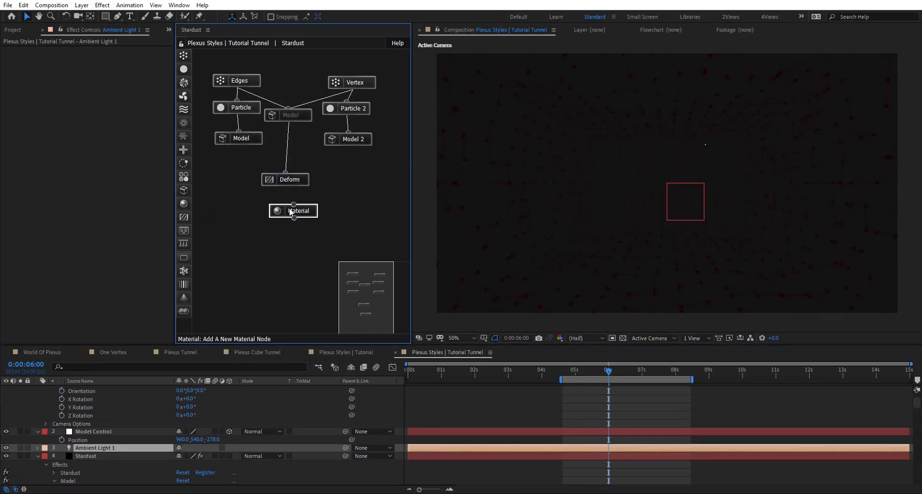
click(295, 209)
drag(293, 204, 355, 139)
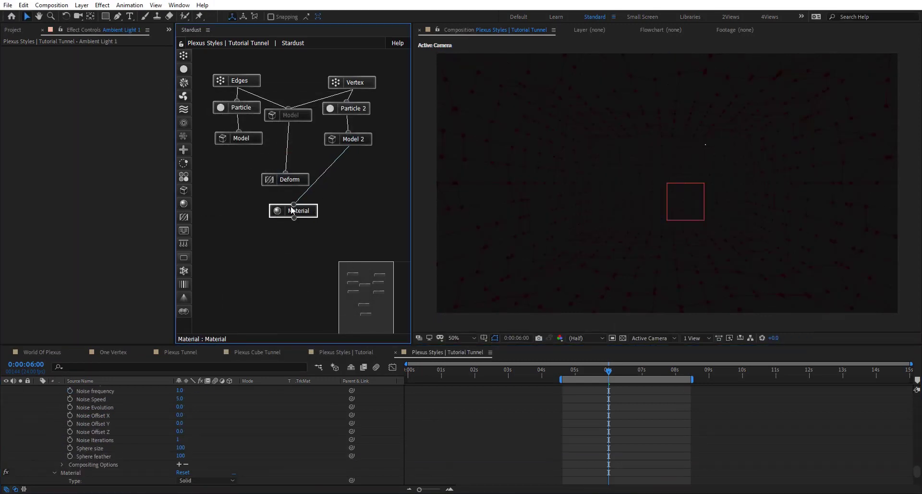
drag(294, 204, 300, 227)
Change the color of Ambient Light 1 to white (FFFFFF).
scroll(126, 426, up, 15)
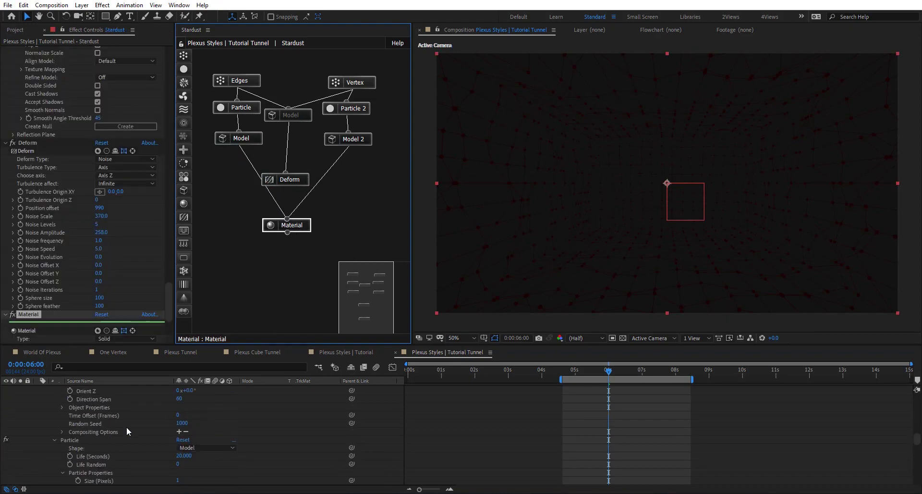
scroll(119, 425, up, 5)
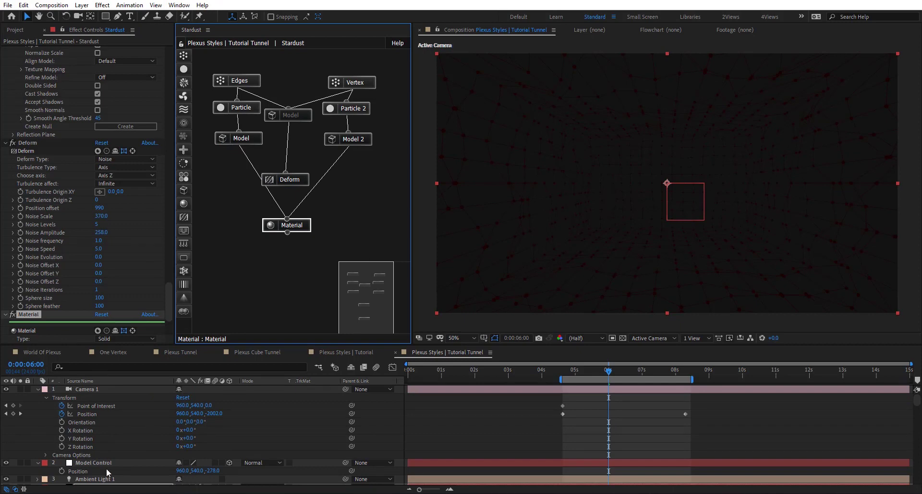
scroll(102, 418, down, 2)
double_click(103, 429)
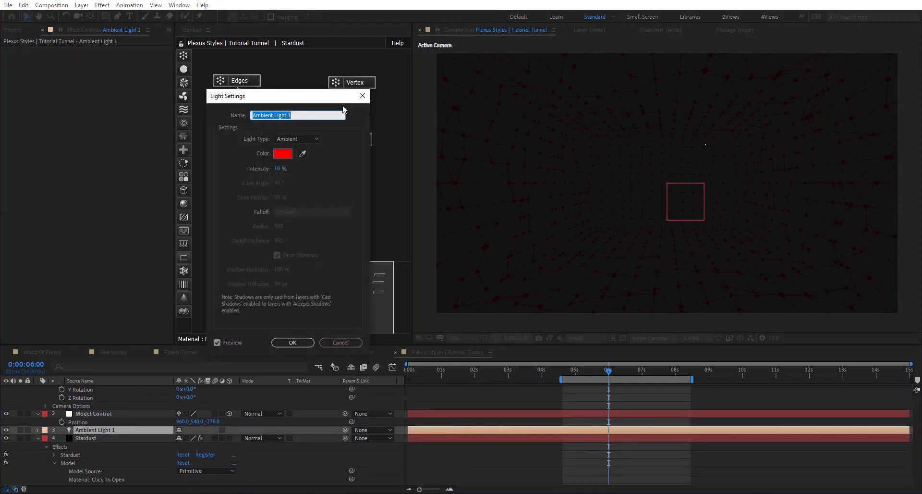
click(290, 154)
drag(163, 293, 88, 241)
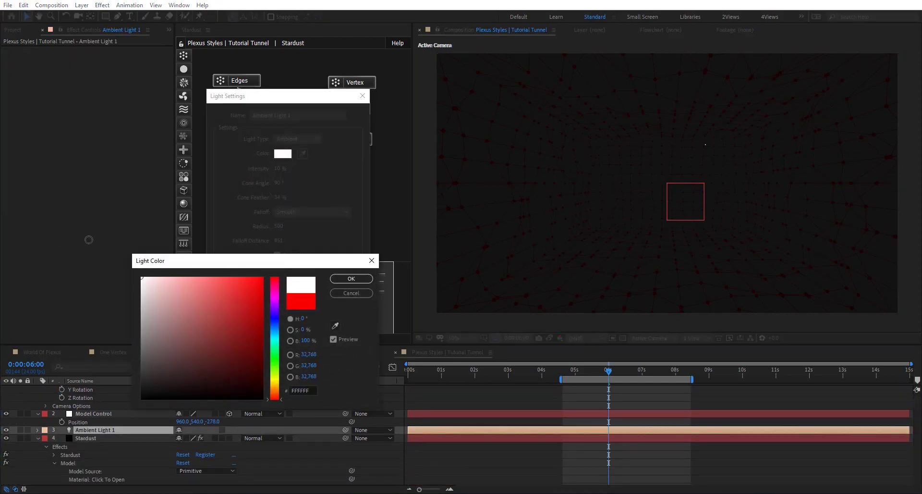
click(363, 280)
click(292, 342)
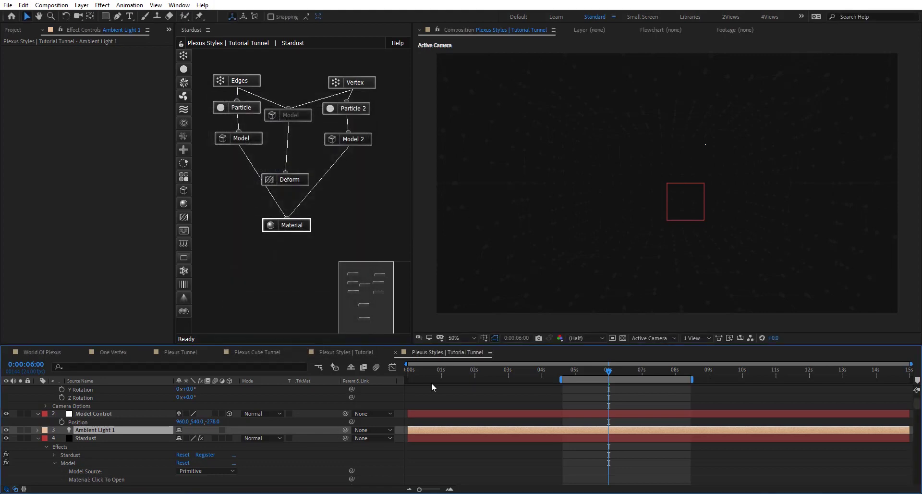
Create a point light with a red color.
right_click(397, 408)
mouse_move(470, 301)
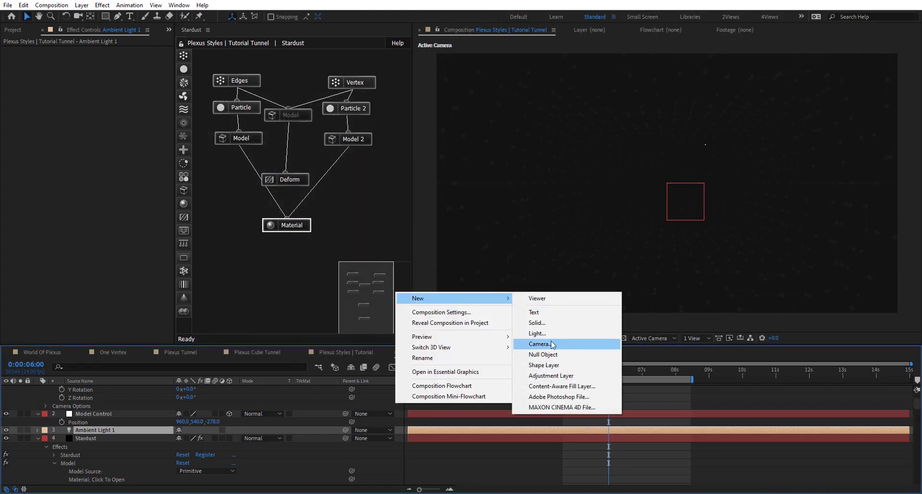
click(537, 333)
click(298, 138)
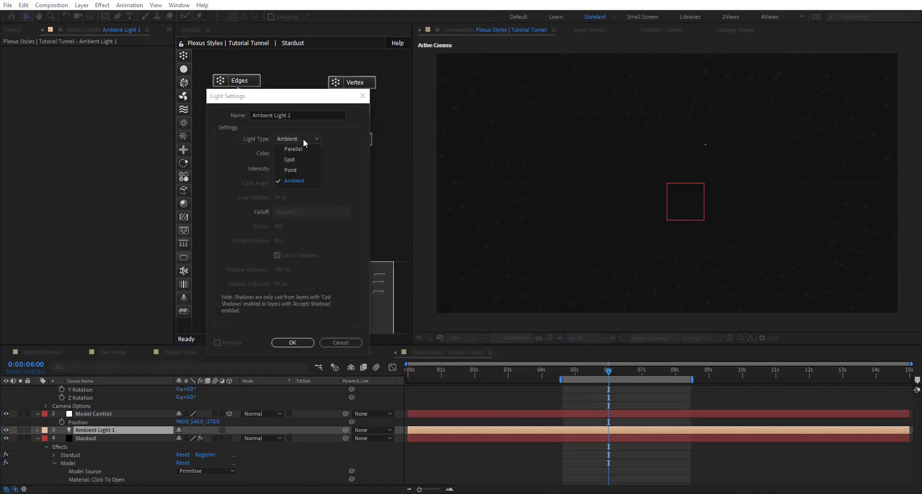
click(302, 169)
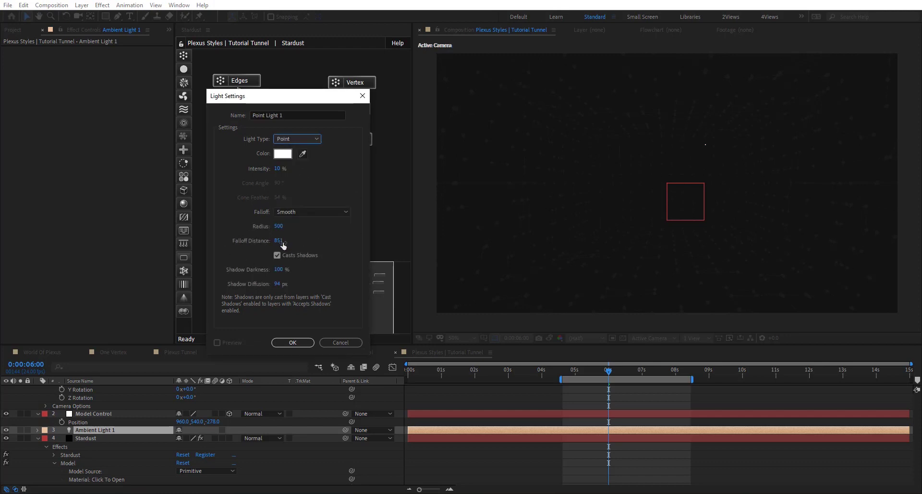
click(283, 152)
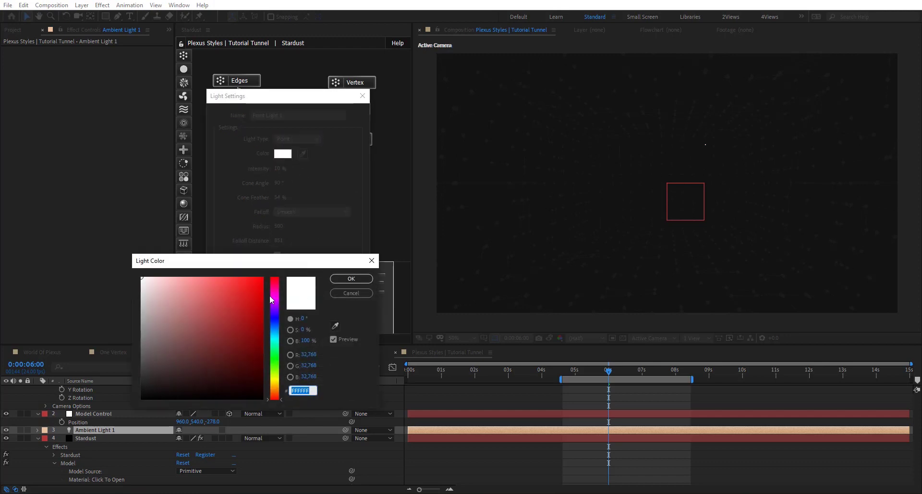
click(277, 281)
drag(261, 282, 287, 262)
click(346, 281)
click(309, 340)
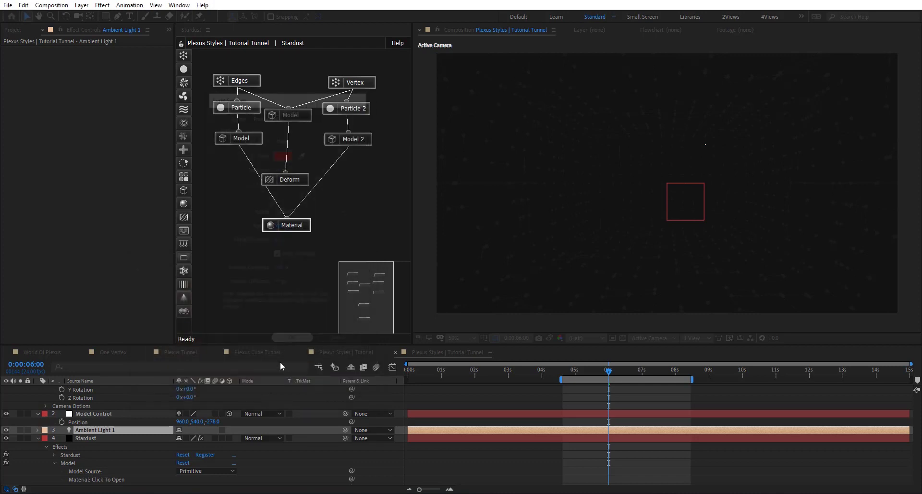
Move the point light along Z toward the camera in the Top view, and return to the Active Camera view.
click(665, 342)
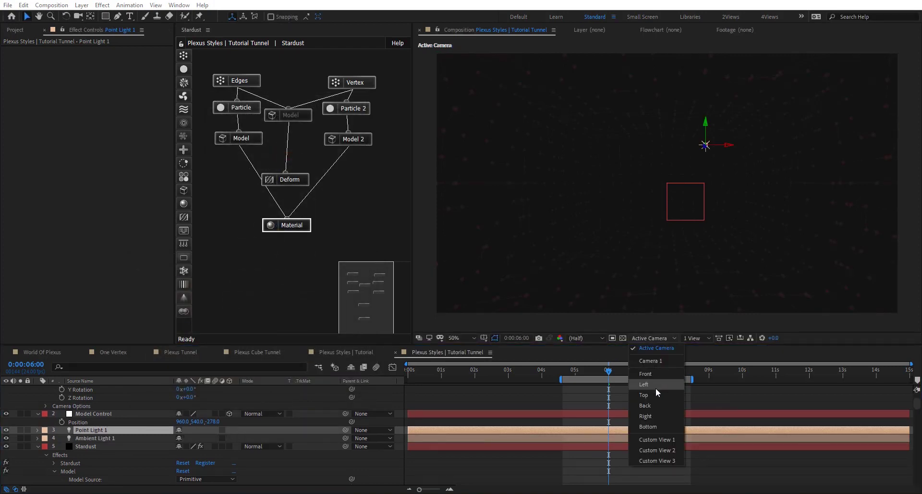
click(648, 402)
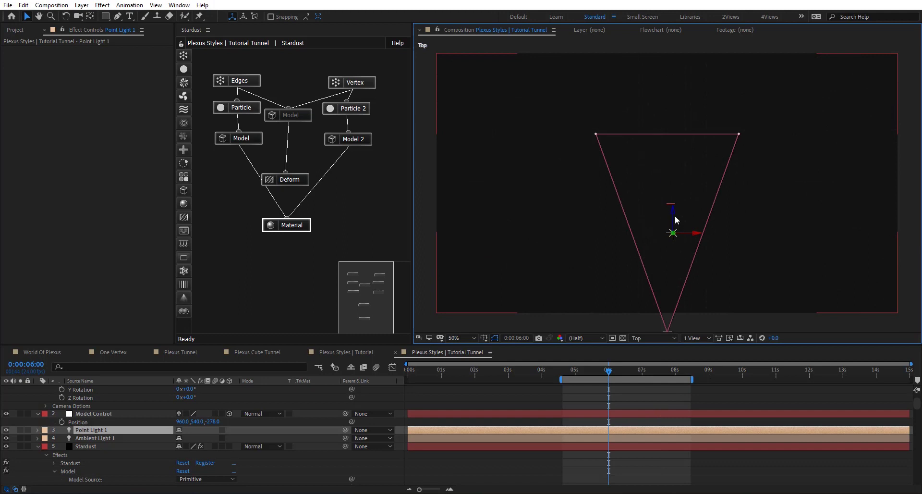
drag(673, 216, 673, 283)
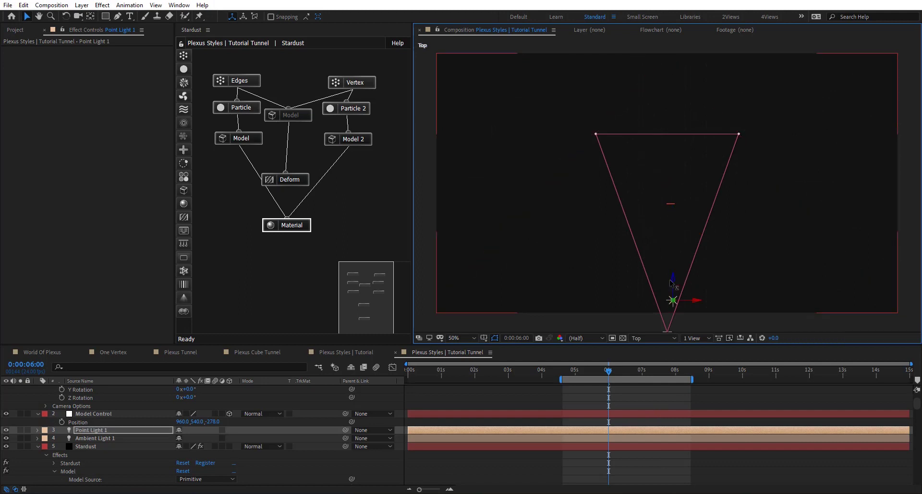
click(649, 338)
click(646, 374)
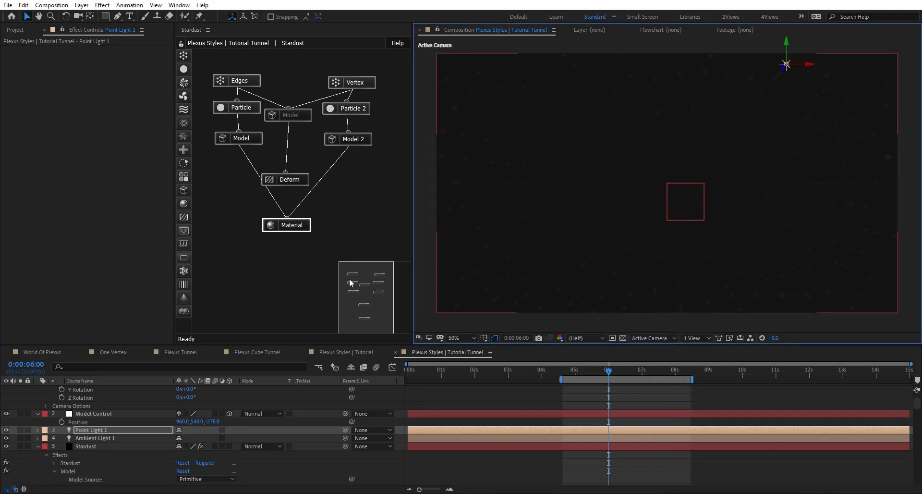
Raise Point Light 1's intensity to 828% and set its falloff distance to 528.
double_click(115, 429)
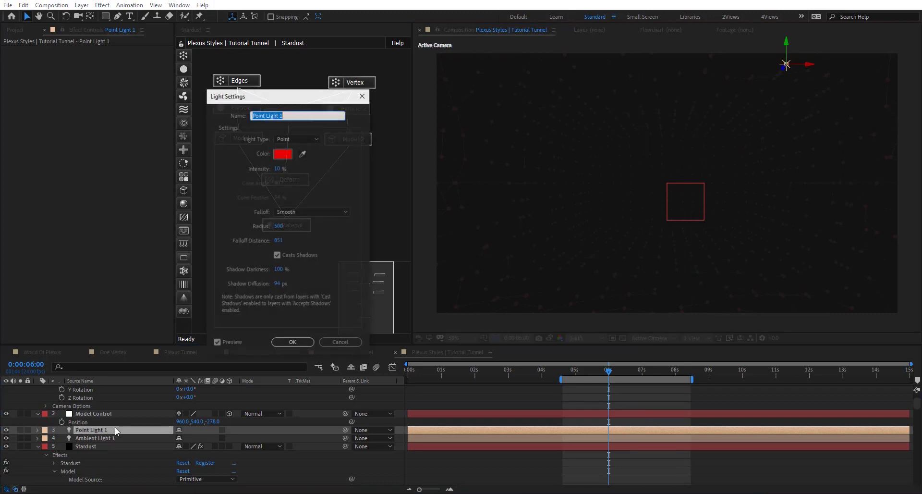
drag(277, 169, 786, 207)
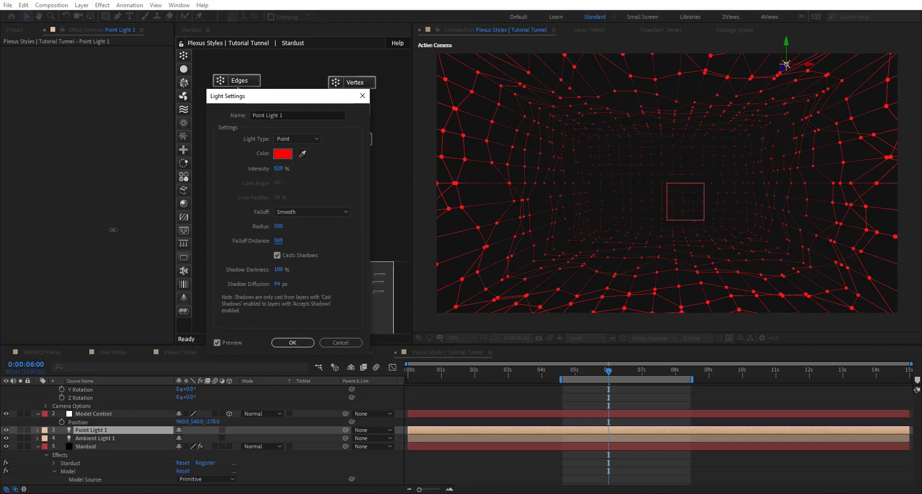
click(292, 342)
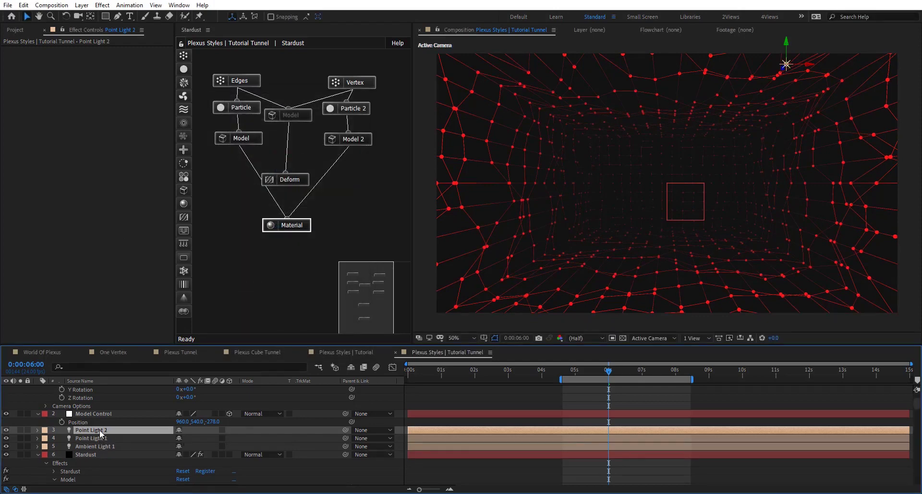
Duplicate Point Light 1 and change the copy's color to blue.
double_click(101, 433)
click(287, 153)
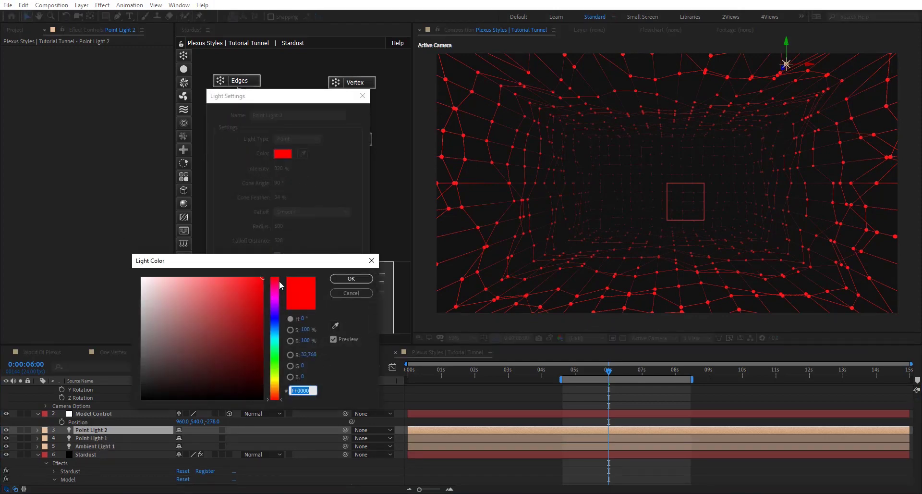
drag(281, 285, 280, 319)
click(369, 280)
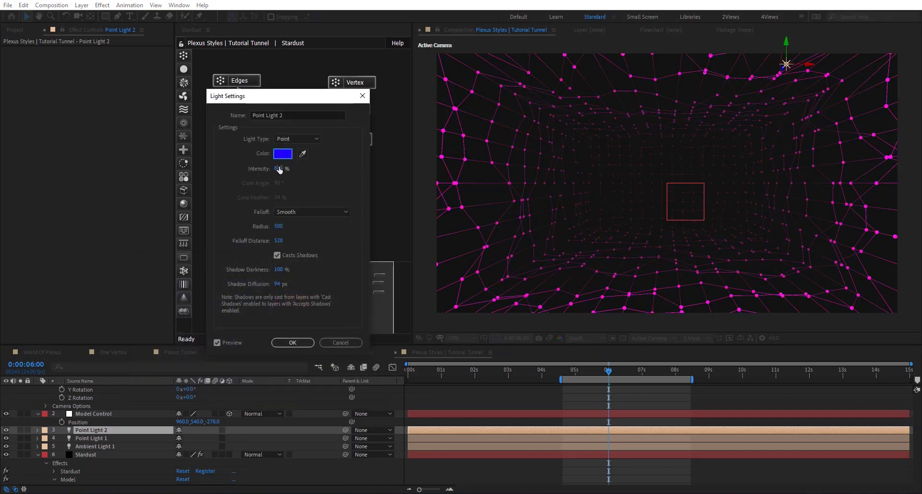
click(303, 343)
Move the blue Point Light 2 along Z deeper into the tunnel in the Top view.
click(655, 338)
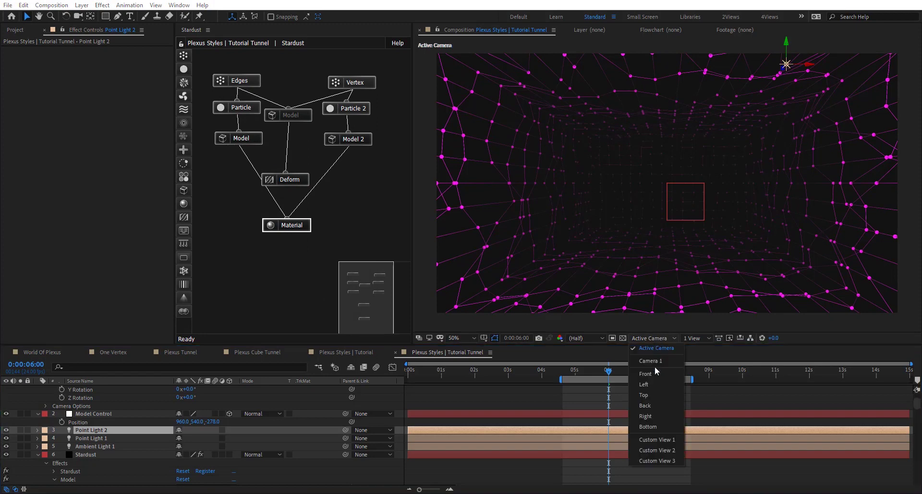
click(644, 395)
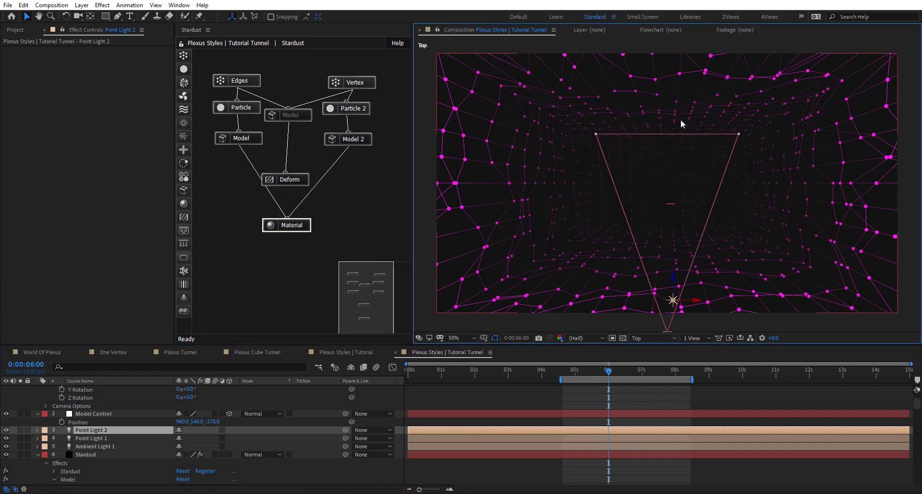
click(677, 285)
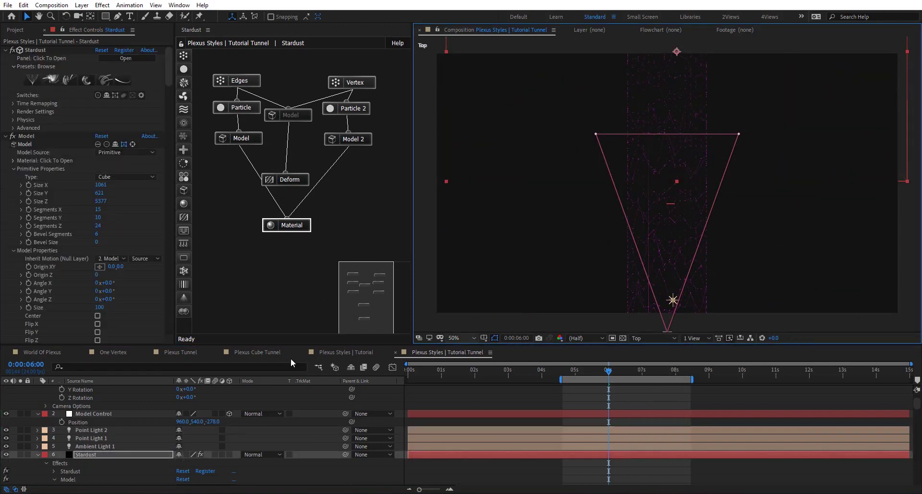
click(674, 302)
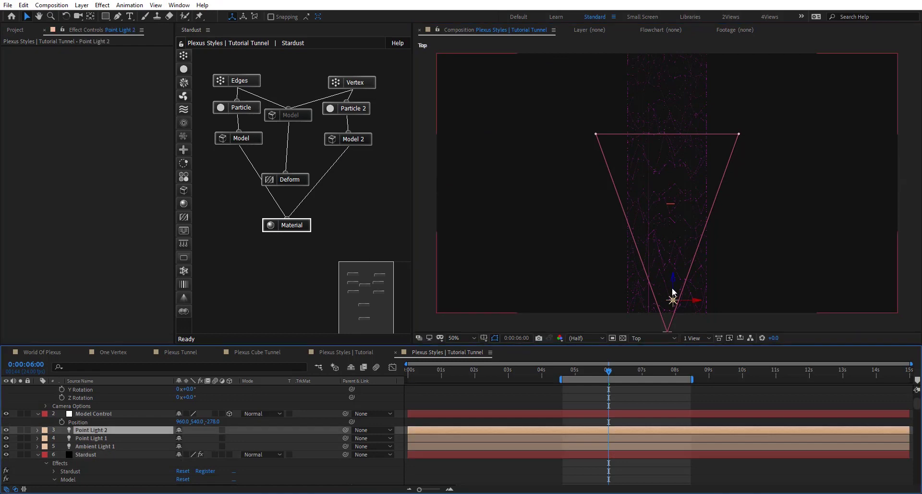
drag(673, 292, 675, 155)
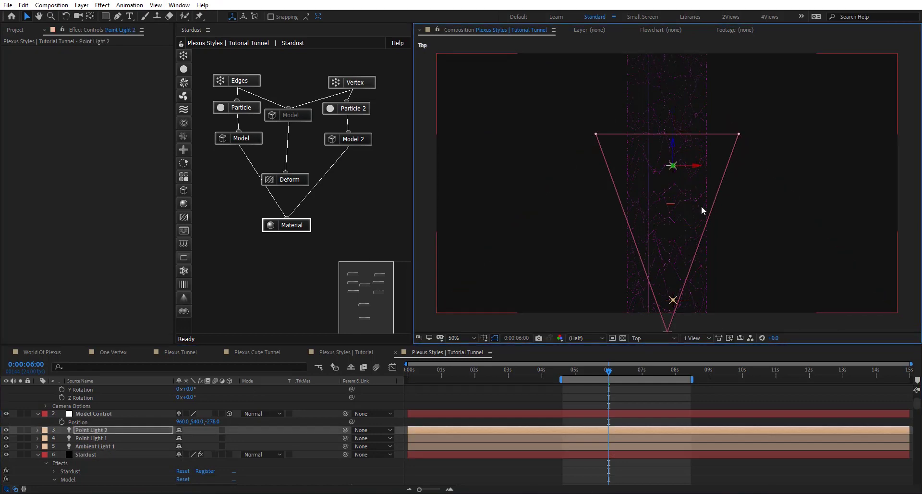
Duplicate Point Light 2 and move the copy along Z toward the far end of the tunnel.
key(ctrl+d)
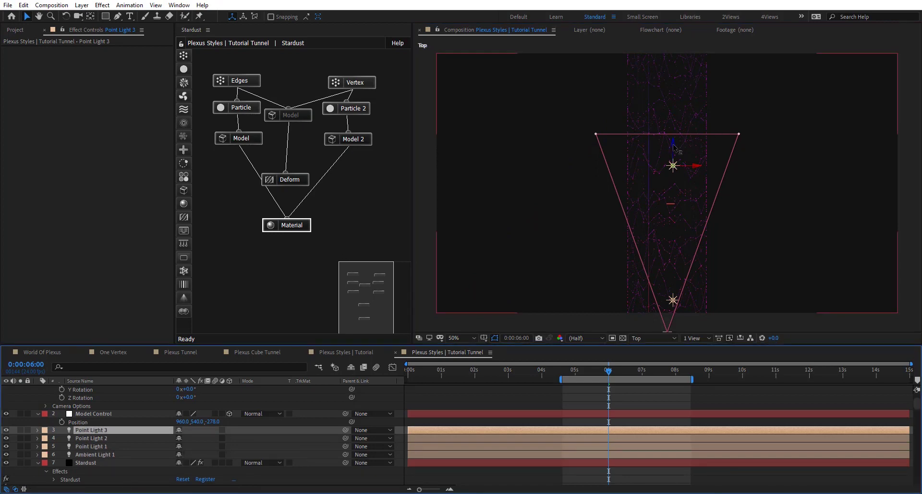
click(677, 169)
click(673, 166)
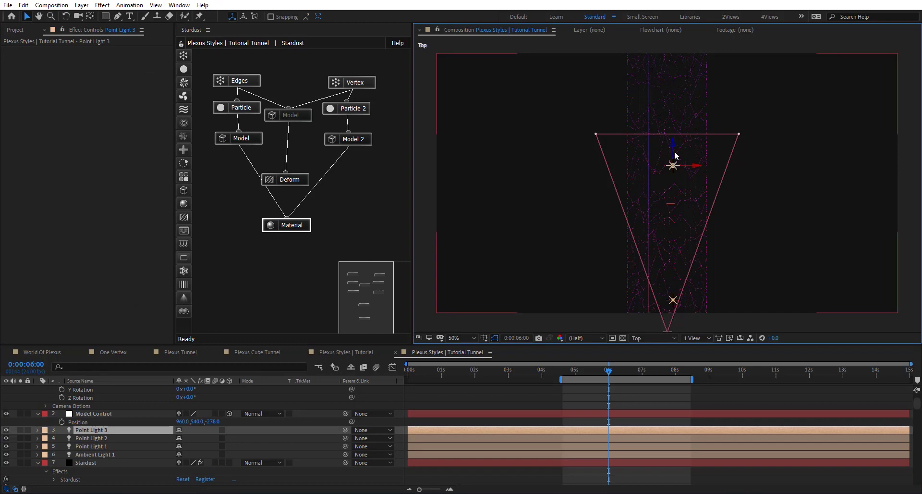
drag(673, 153, 673, 64)
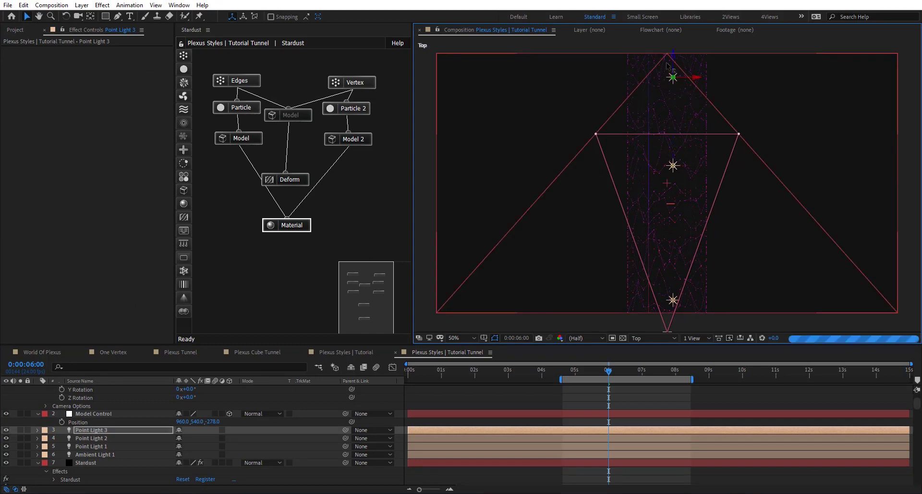
Change the color of Point Light 3 to white.
double_click(99, 432)
click(283, 153)
text(FFFFFF)
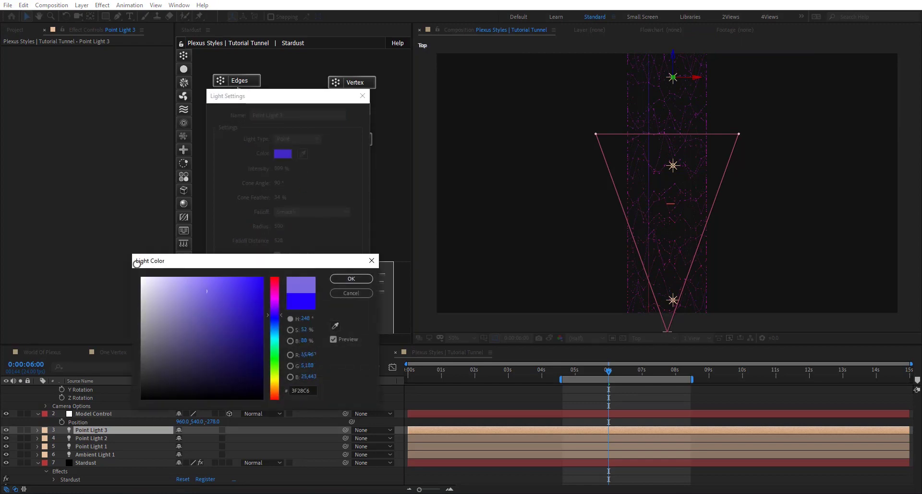
click(350, 279)
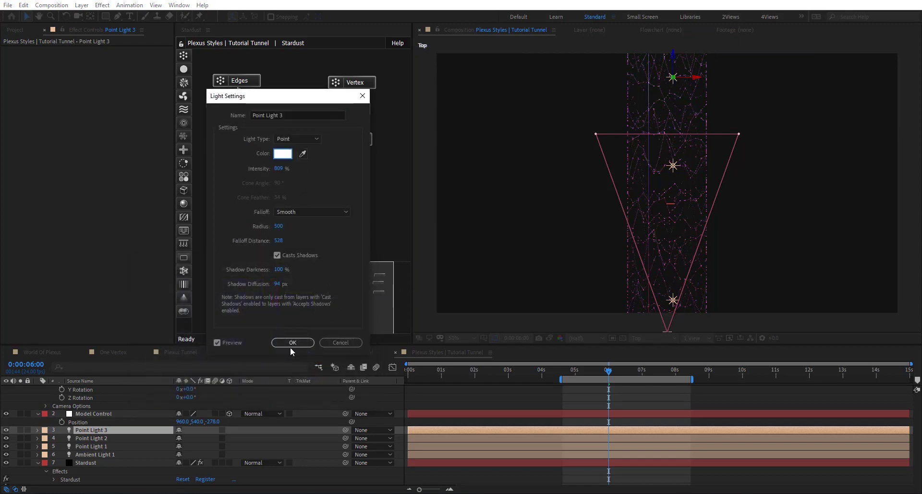
click(293, 342)
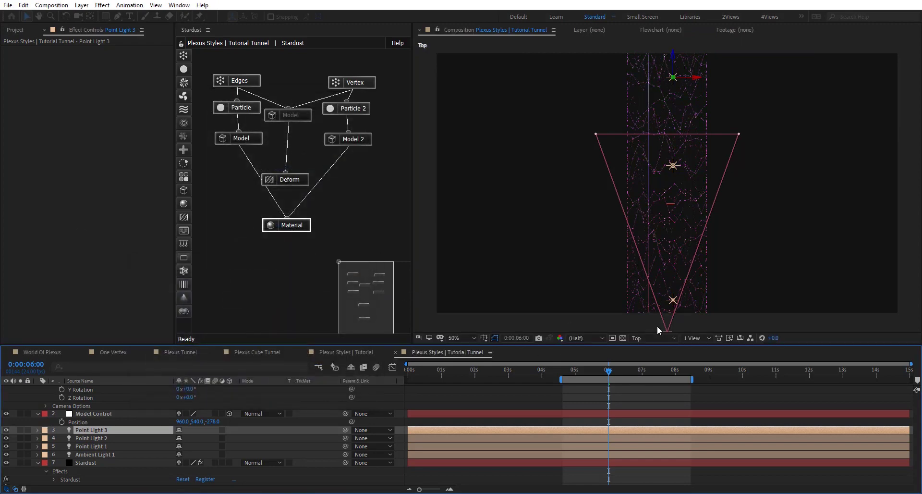
Return to the Active Camera view and preview the fly-through with the three colored lights.
click(651, 338)
click(649, 373)
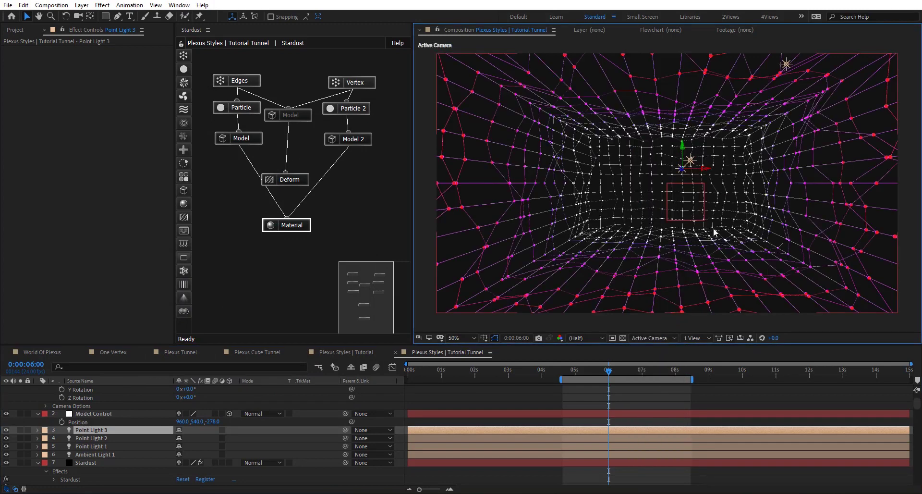
mouse_move(591, 374)
mouse_down()
mouse_move(548, 374)
mouse_move(585, 374)
mouse_up()
key(space)
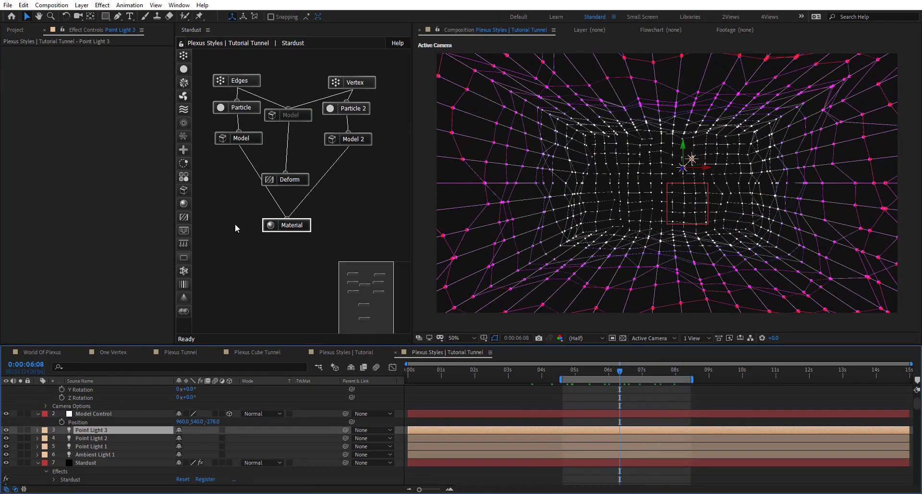
Set the type of the Stardust Material node to Transparent.
click(306, 229)
scroll(59, 257, down, 4)
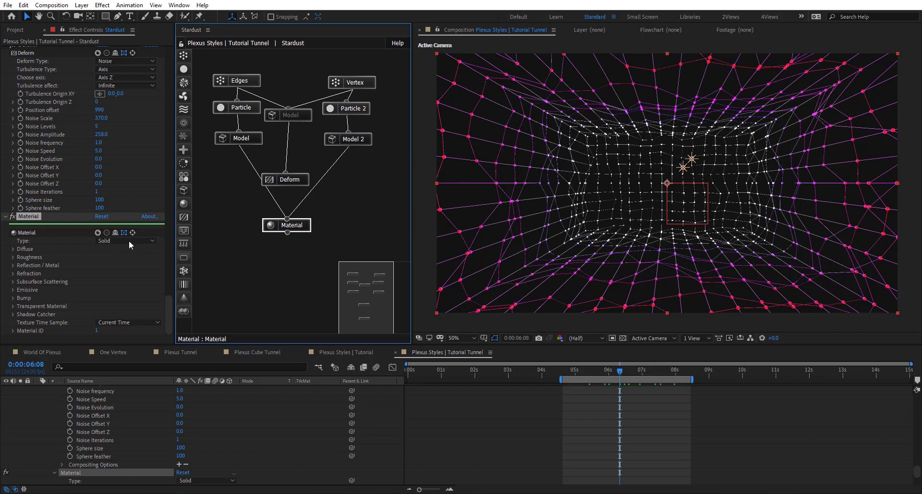
click(128, 241)
click(115, 262)
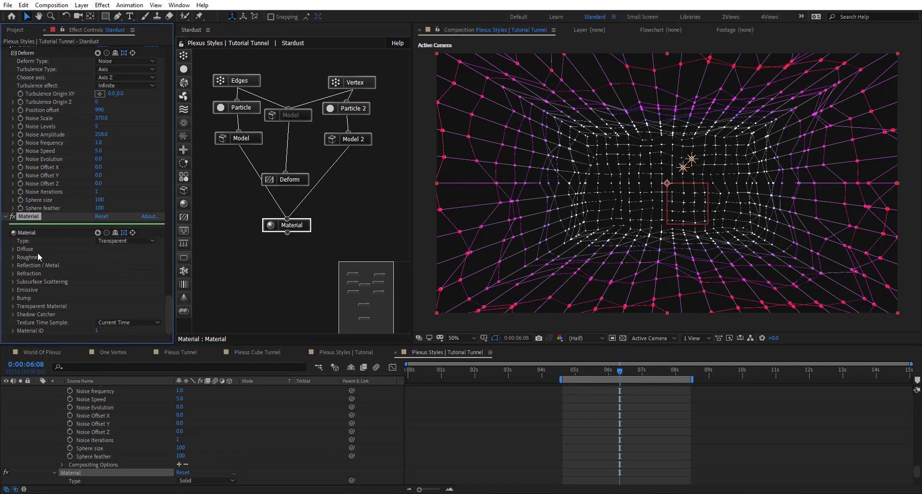
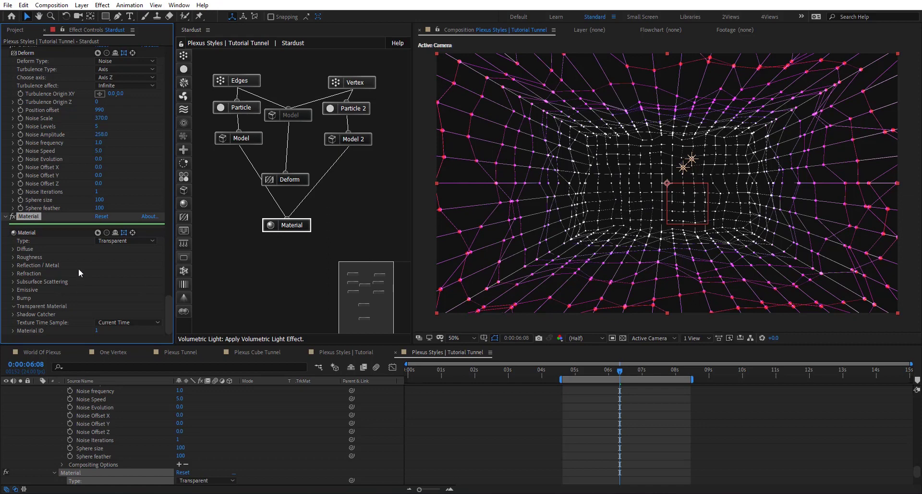
Set the Transparent Material's Opacity to 50 and Opacity From Particle to 50 on the Material node.
click(13, 306)
click(98, 292)
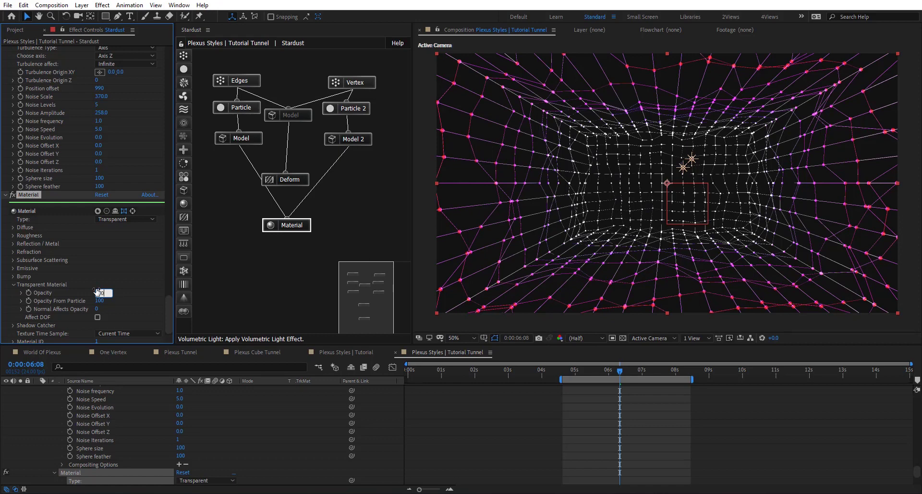
text(50)
key(Return)
click(98, 301)
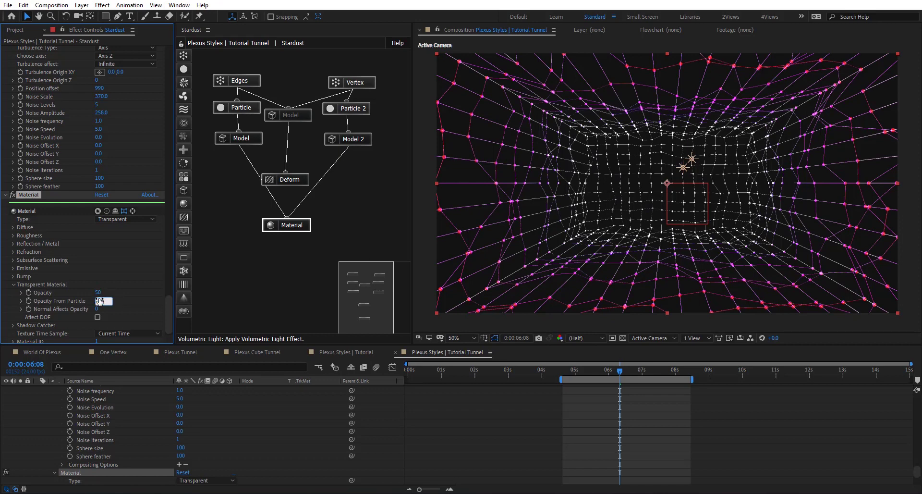
text(50)
key(Return)
click(98, 310)
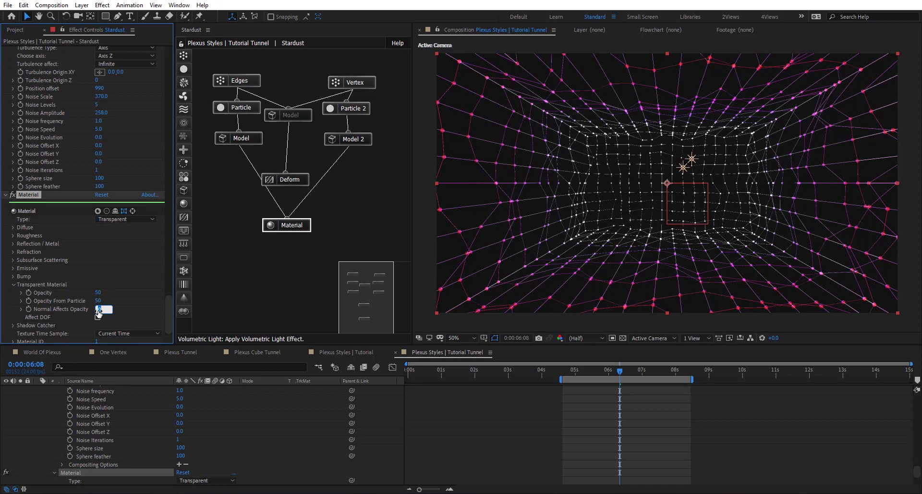
click(135, 297)
Inspect the transparent tunnel up close at 0:00:08:08 and set the Material node's type to Solid.
drag(625, 370, 688, 369)
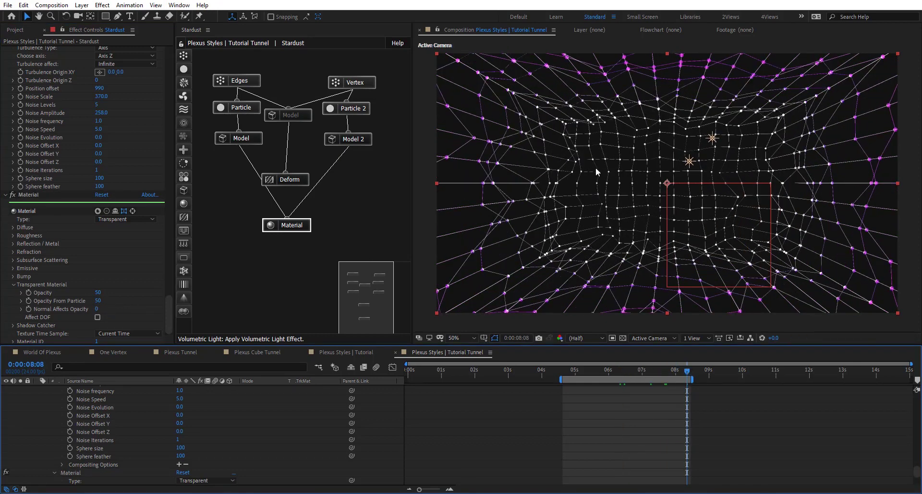
key(period)
drag(459, 91, 591, 149)
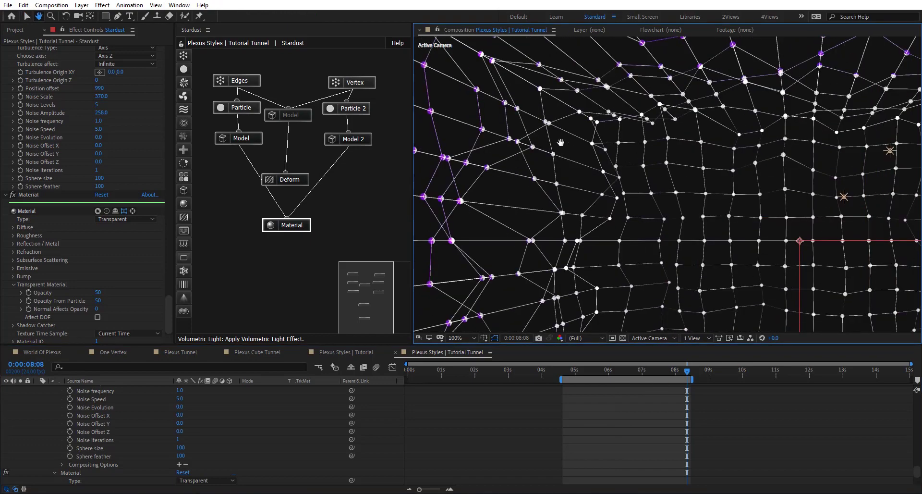
drag(474, 166, 567, 155)
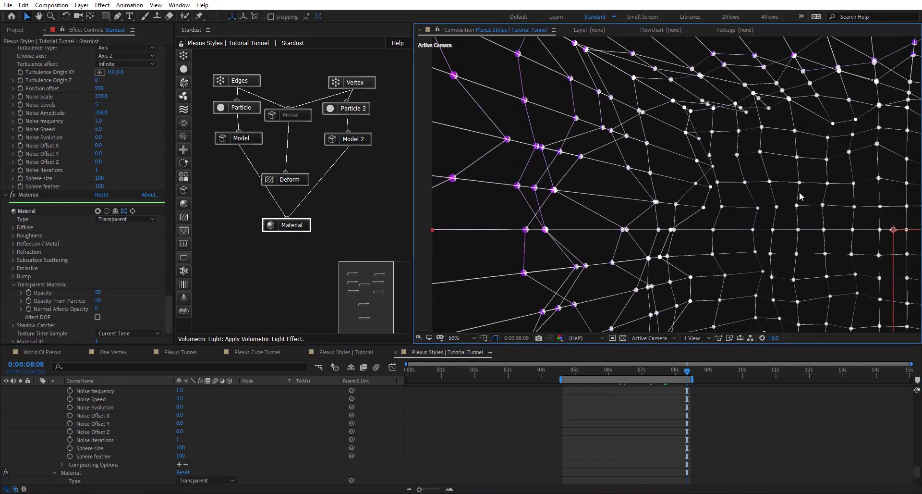
drag(802, 196, 651, 176)
click(111, 220)
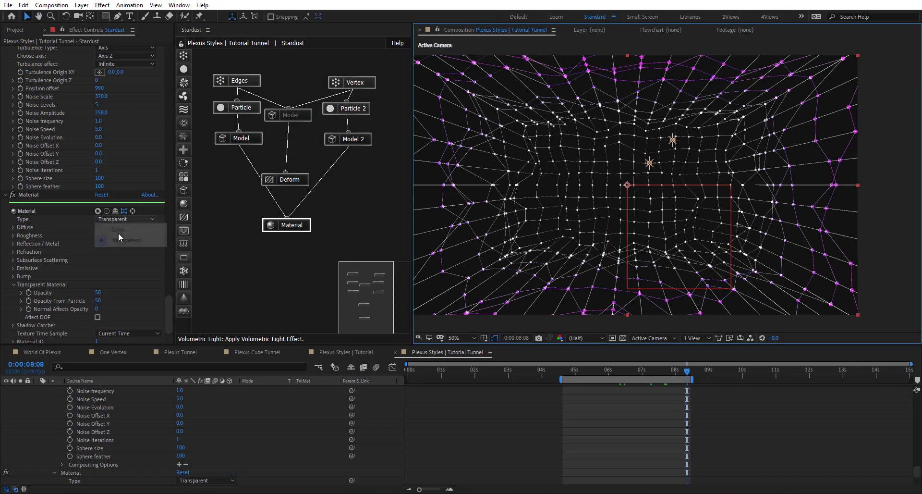
click(118, 233)
Add the texture Gradient composition as the lowest layer of the tunnel composition and hide it.
click(16, 30)
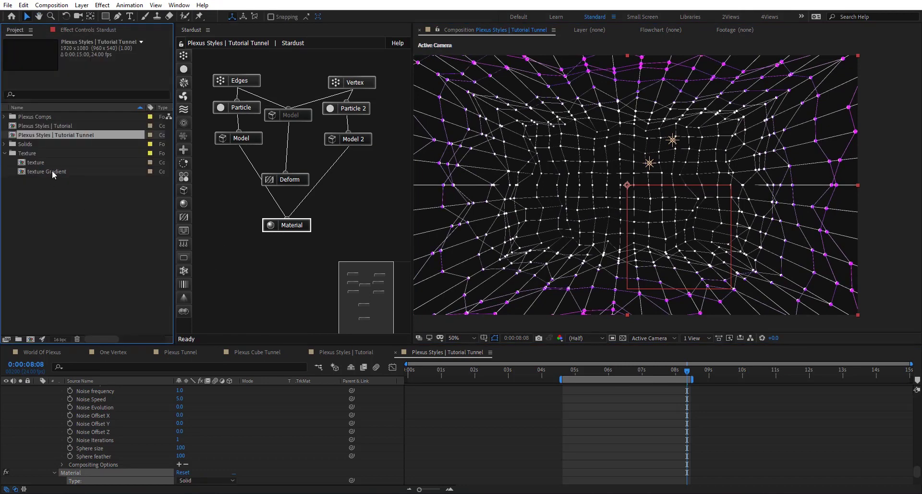
drag(53, 174, 114, 486)
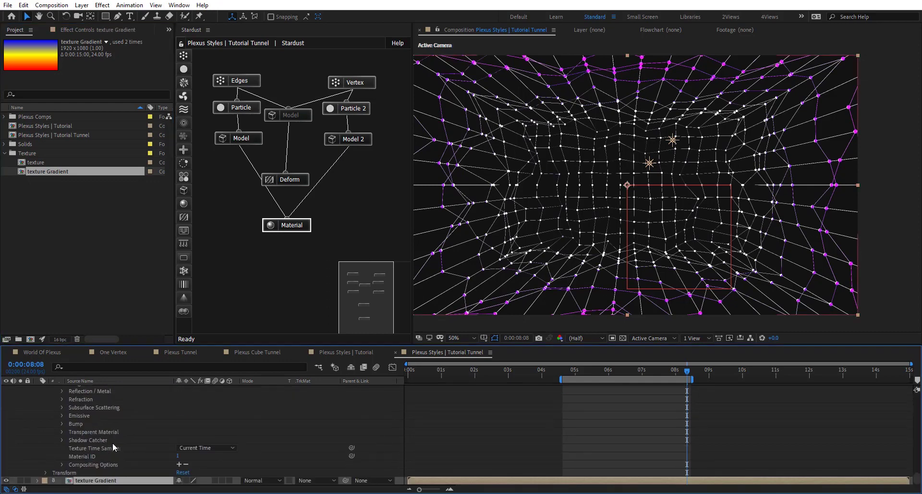
click(6, 481)
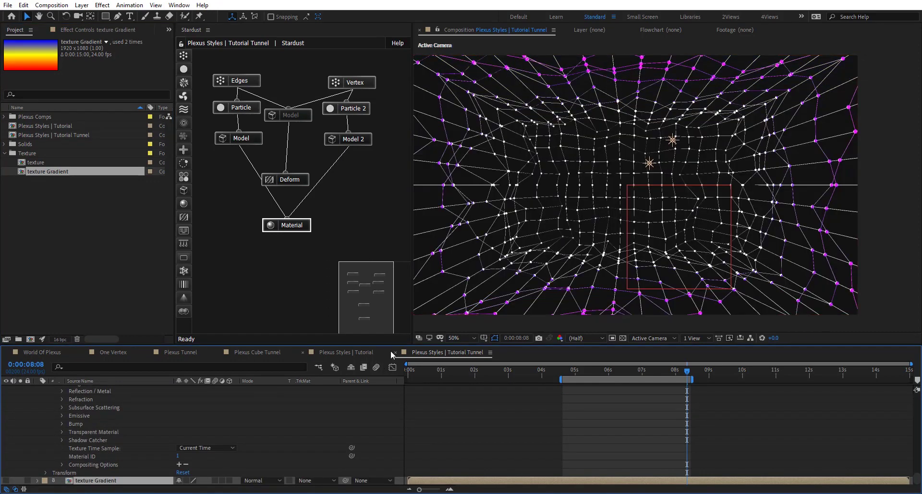
Assign the texture Gradient layer as the Emissive Texture of the Stardust Material node.
click(292, 226)
click(67, 29)
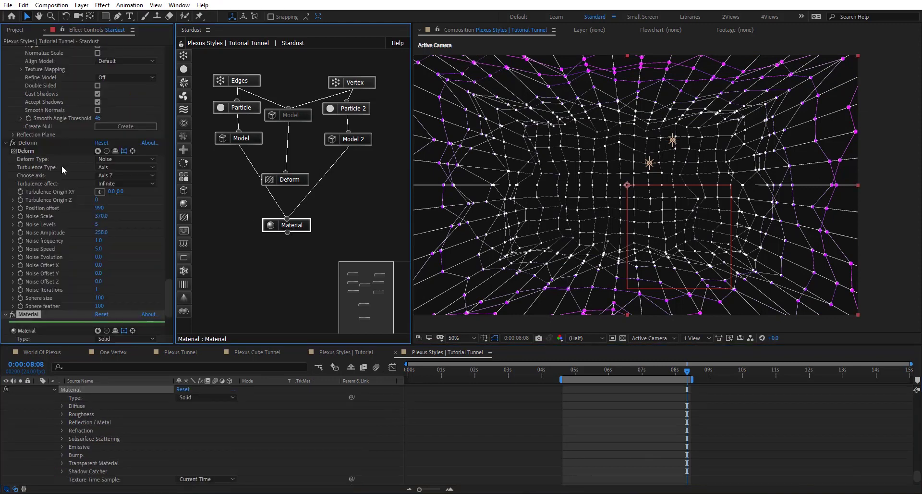
scroll(17, 250, down, 5)
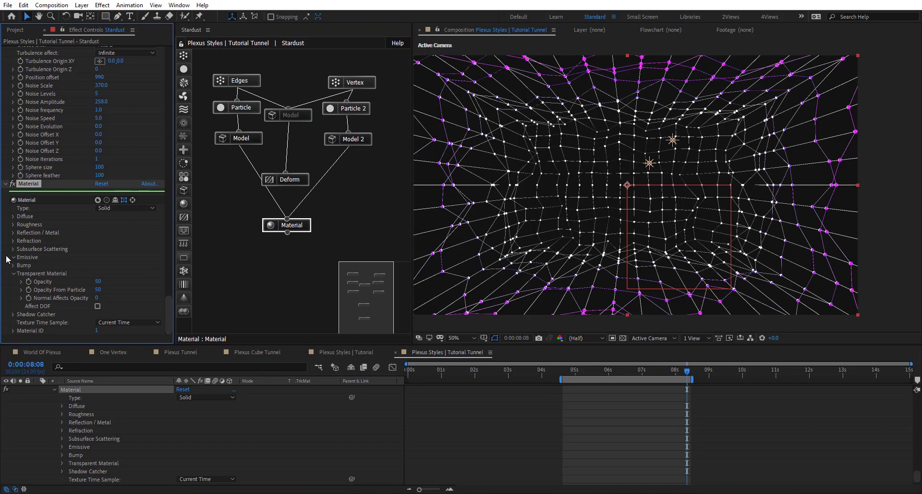
click(13, 257)
click(117, 274)
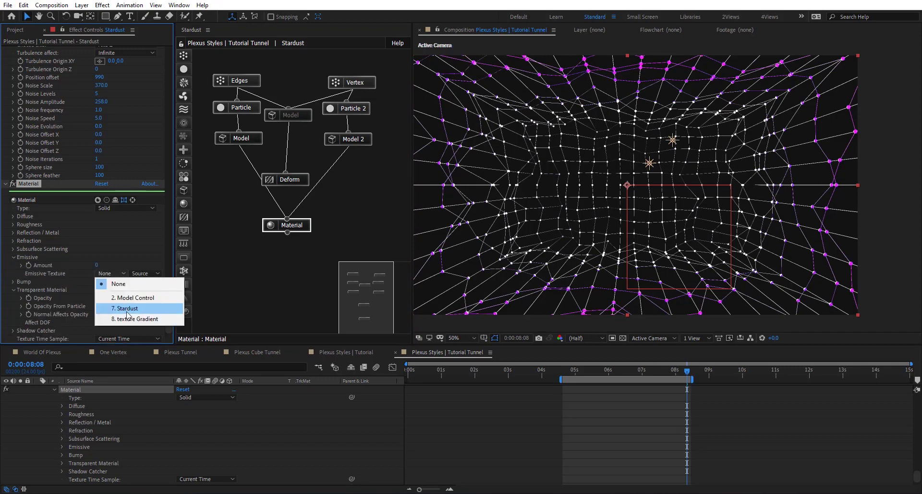
click(132, 322)
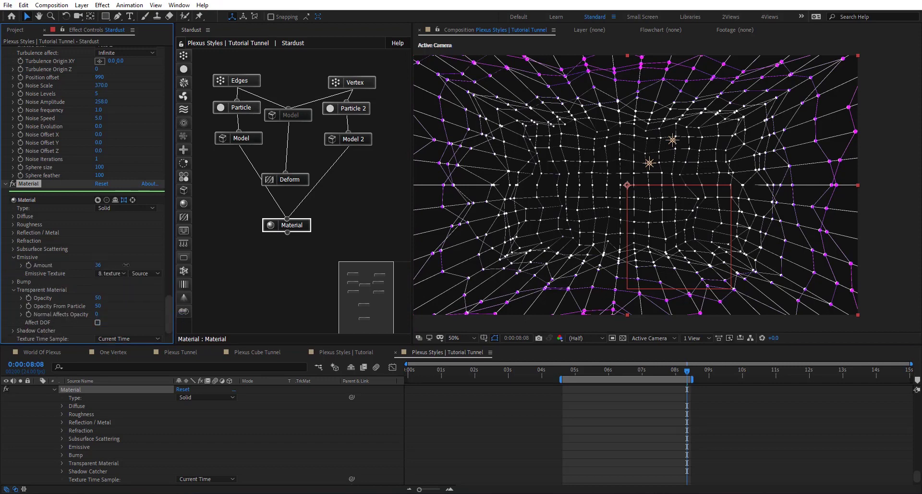
Raise the material's Emissive Amount to 68, check the tunnel at 0:00:05:15, and reduce the amount to 46.
mouse_move(126, 264)
mouse_down()
mouse_move(156, 263)
mouse_move(140, 261)
mouse_up()
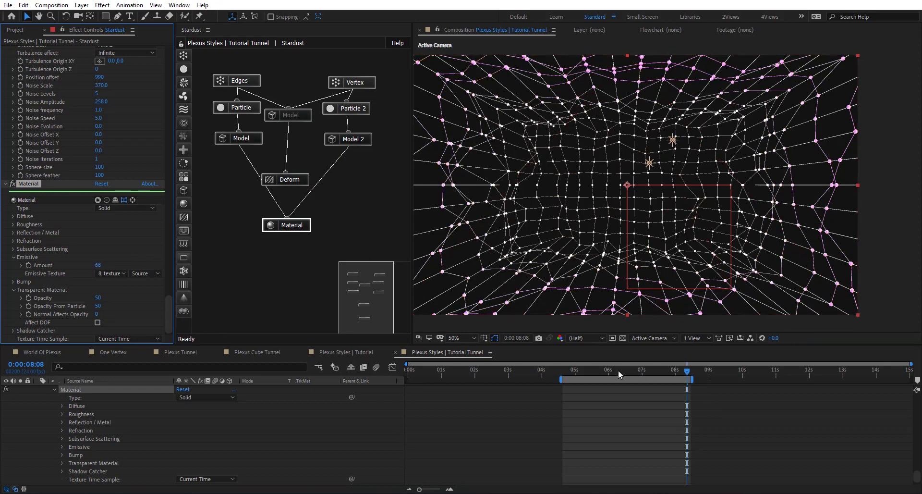
drag(614, 371, 596, 372)
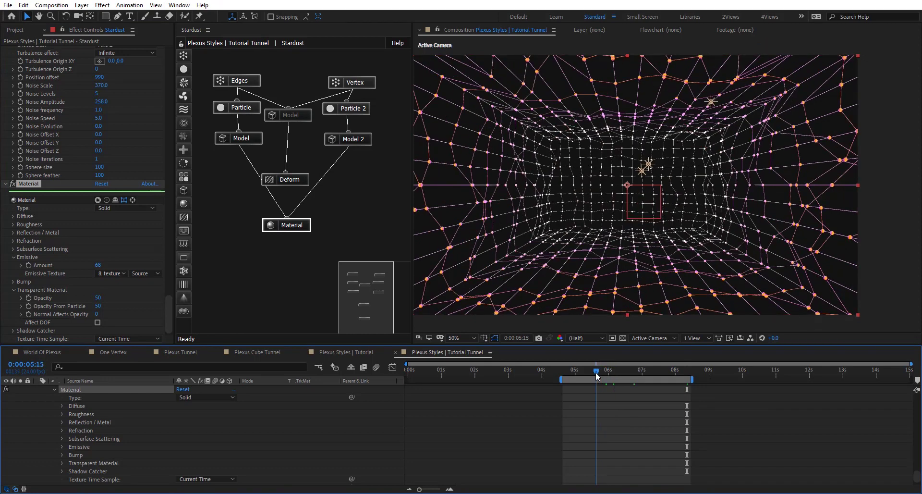
drag(105, 264, 94, 264)
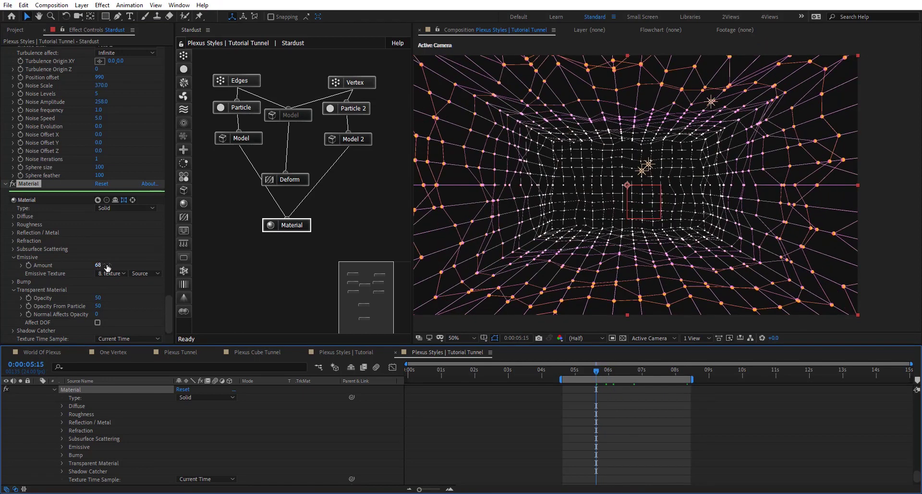
Set the Material node's type to Transparent and its Emissive Amount to 30.
click(130, 208)
click(126, 229)
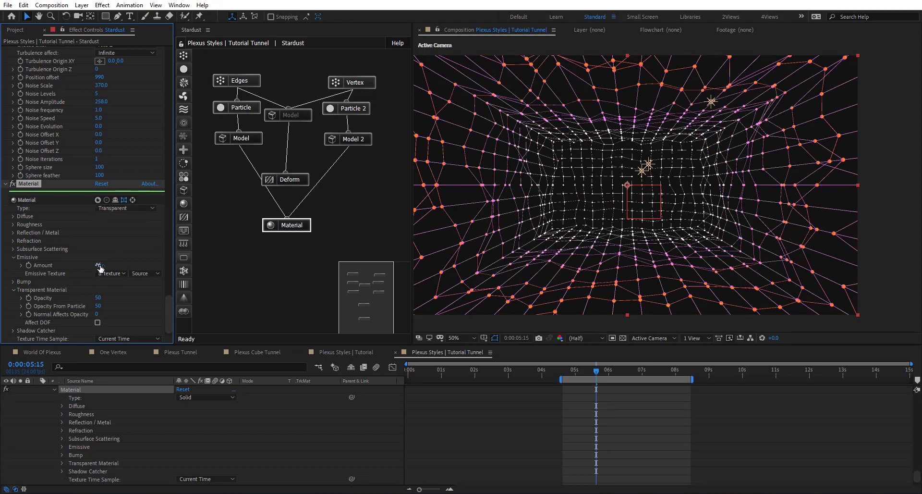
drag(98, 267, 169, 263)
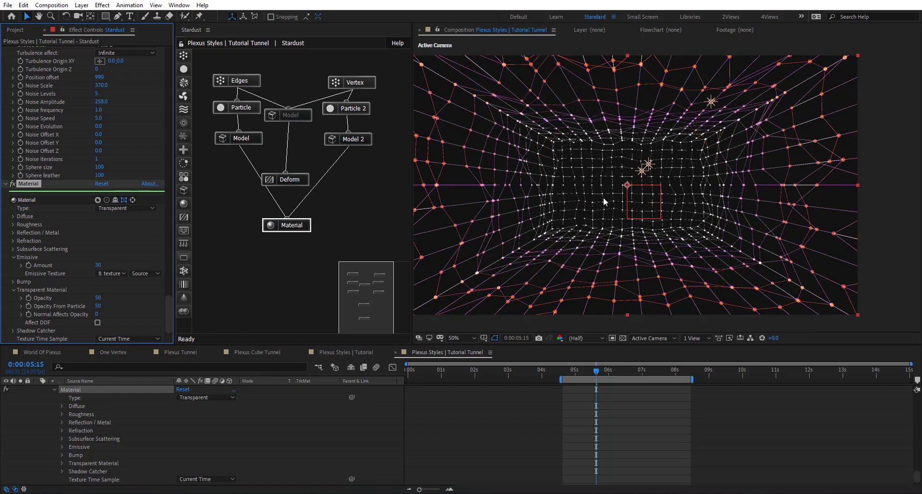
Collapse the expanded properties of all layers in the tunnel composition and clear the selection.
scroll(74, 414, up, 10)
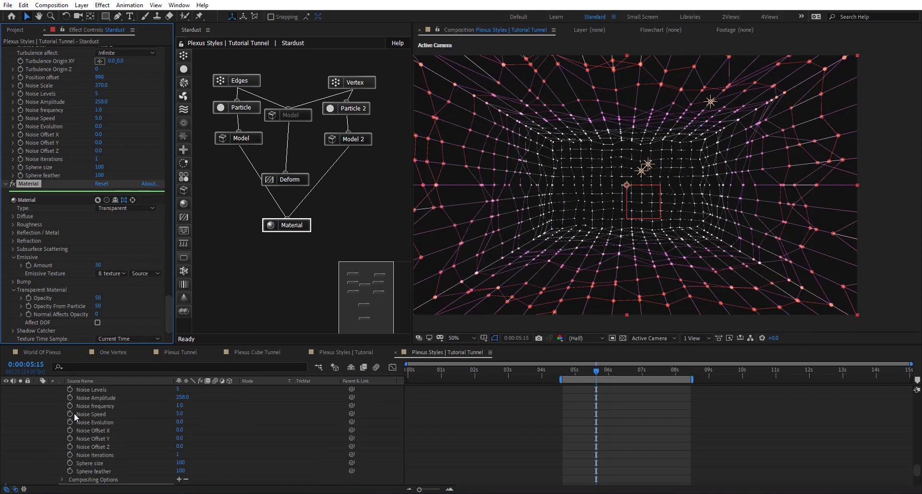
scroll(74, 413, up, 5)
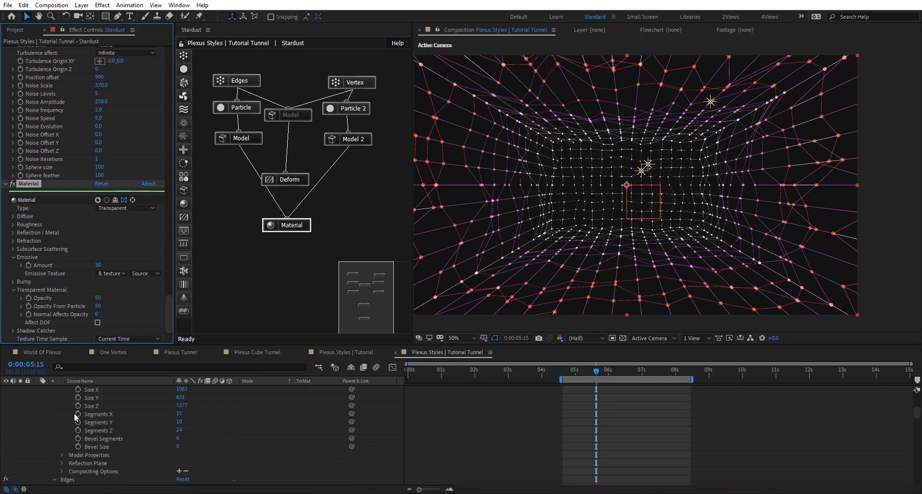
scroll(82, 411, up, 5)
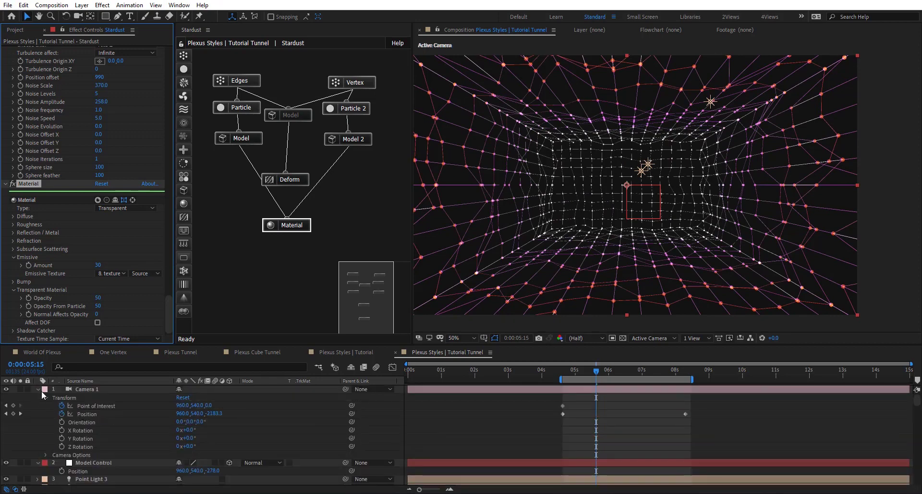
click(65, 389)
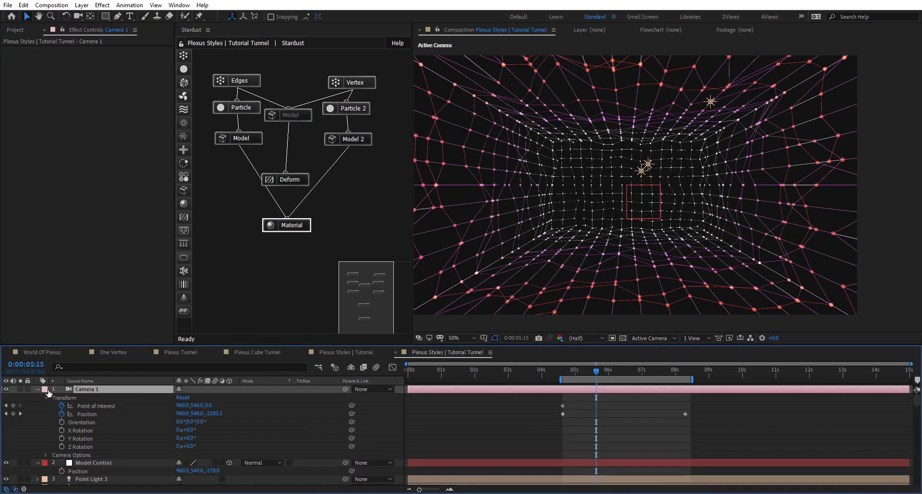
key(ctrl+a)
click(38, 390)
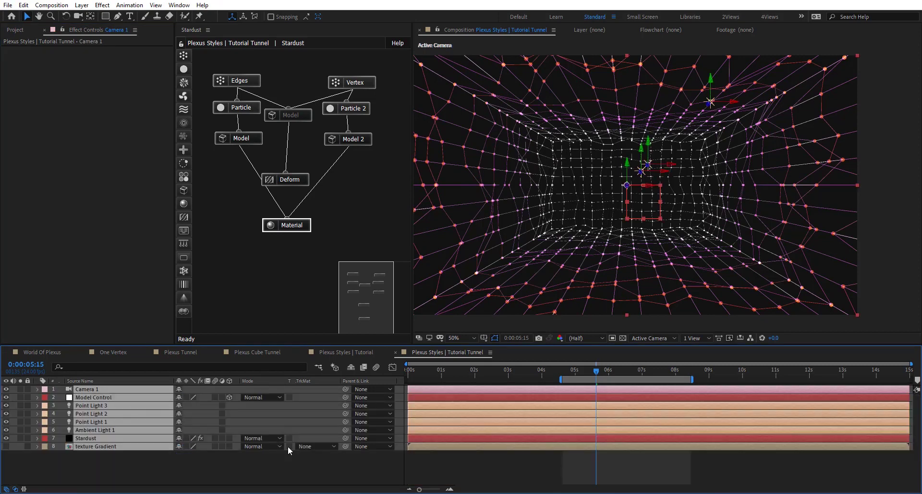
click(542, 468)
Glance at the Plexus Tunnel composition for reference, and duplicate the Plexus Styles | Tutorial Tunnel composition and open the copy.
click(177, 354)
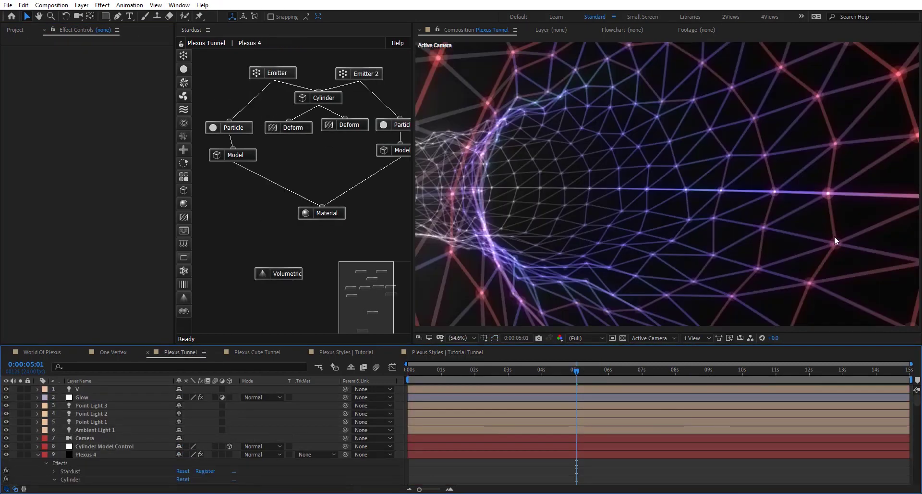
click(469, 352)
right_click(145, 471)
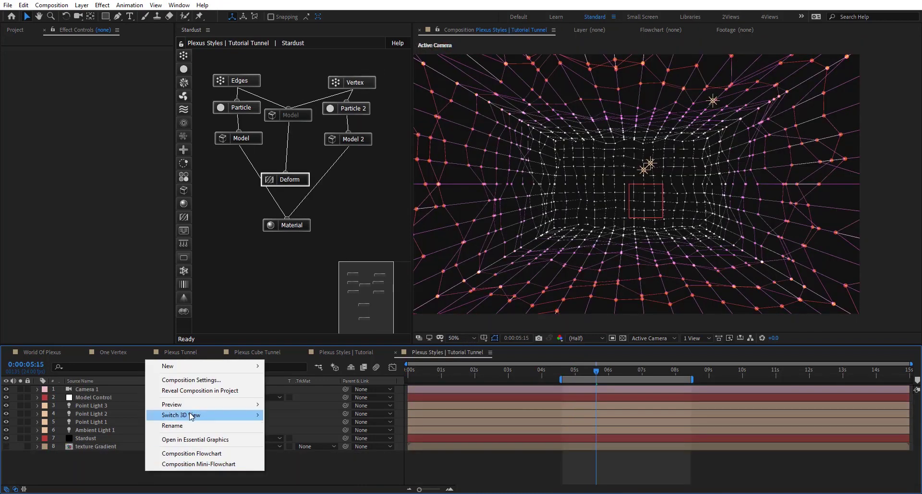
click(200, 390)
key(Return)
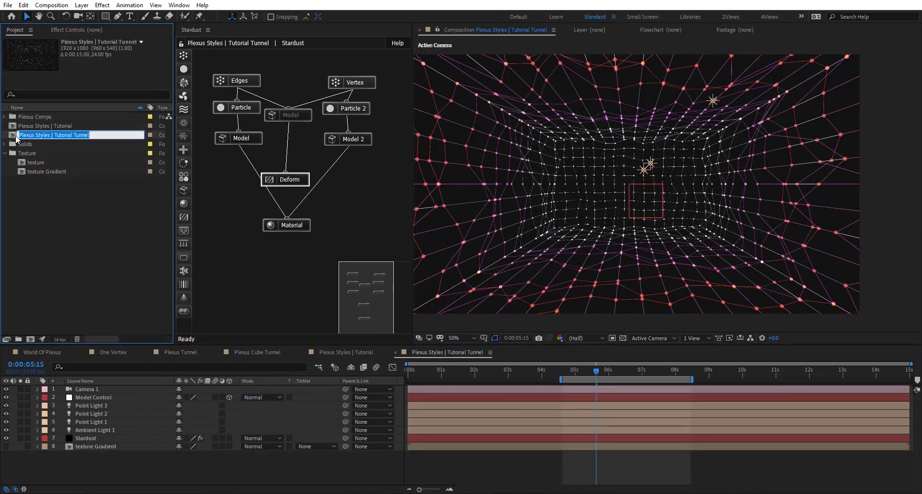
key(Return)
key(ctrl+d)
double_click(61, 145)
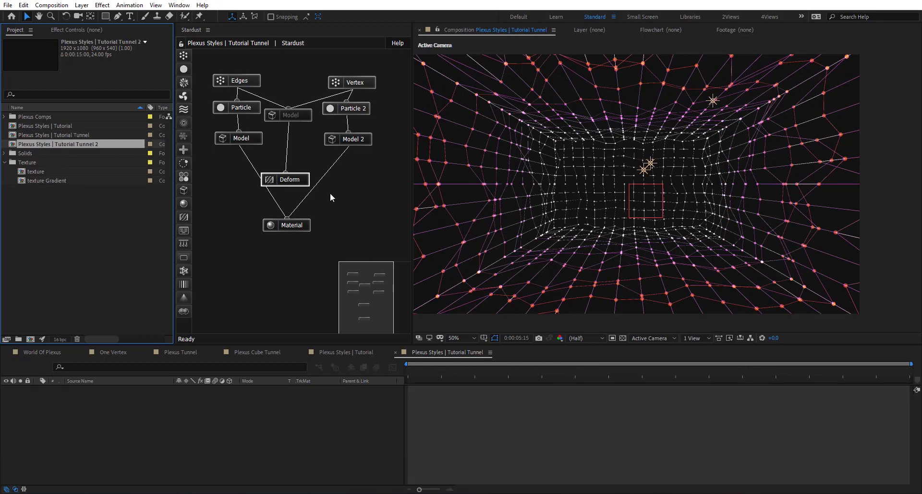
Change the primitive type of the hidden base Model node from a cube to Cylinder.
click(288, 115)
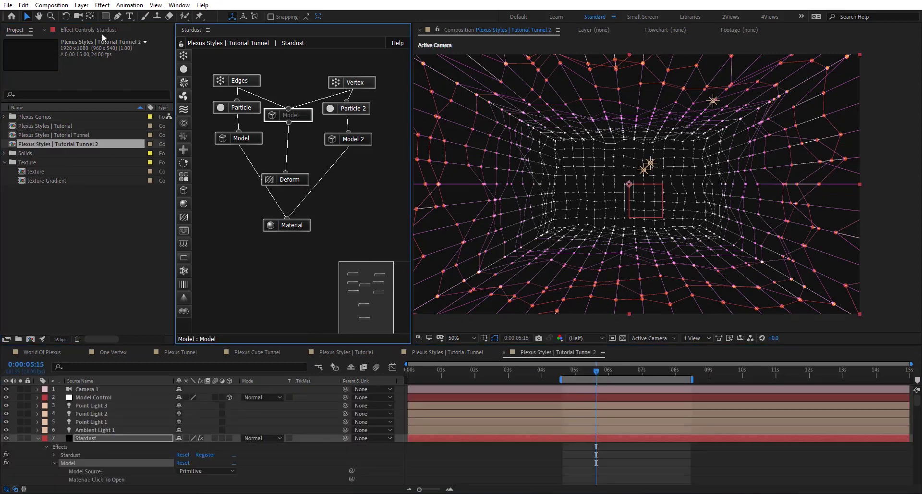
click(102, 31)
click(127, 185)
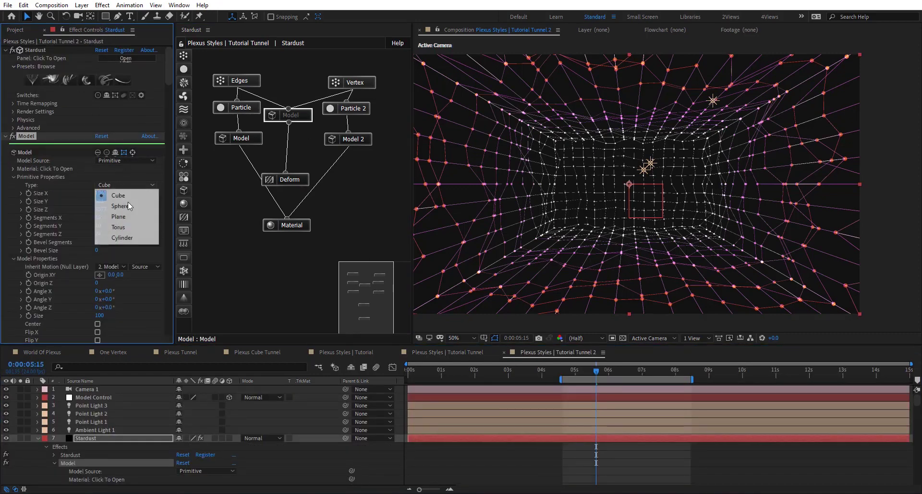
click(127, 240)
Set the cylinder model's Size X to 300 and Size Y to 8000.
click(102, 193)
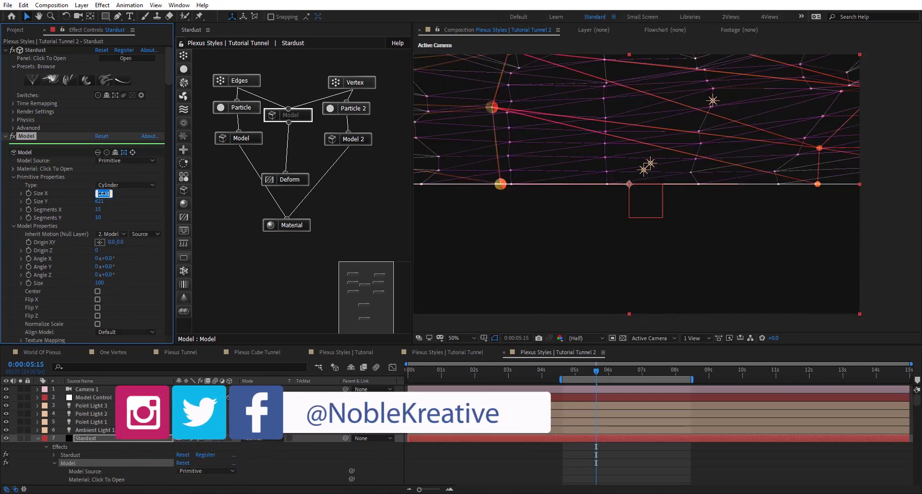
text(300)
key(Return)
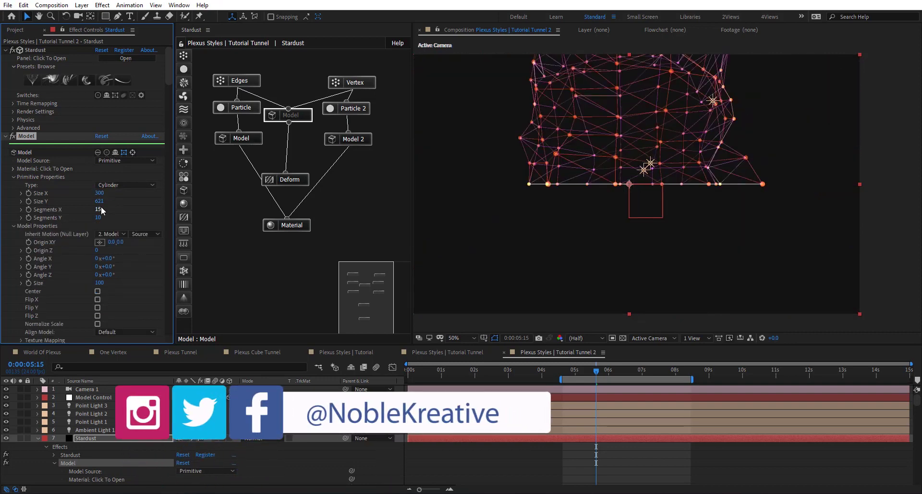
click(101, 201)
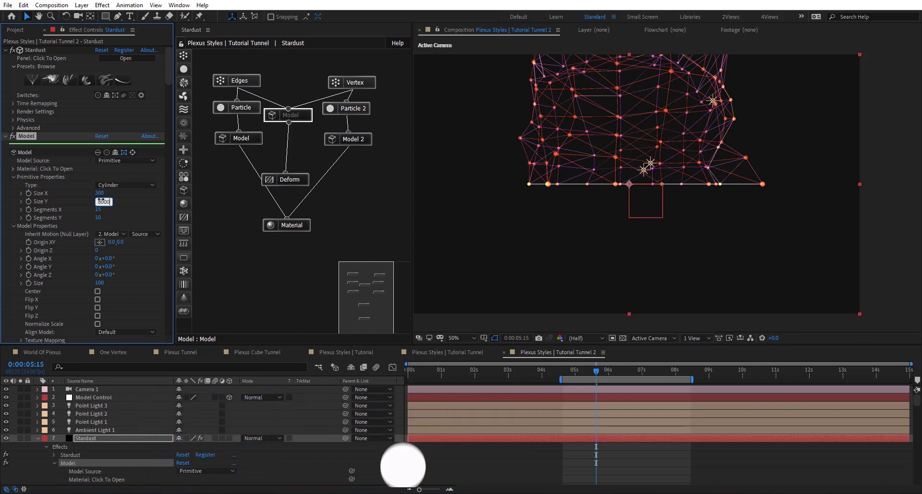
text(800)
key(Return)
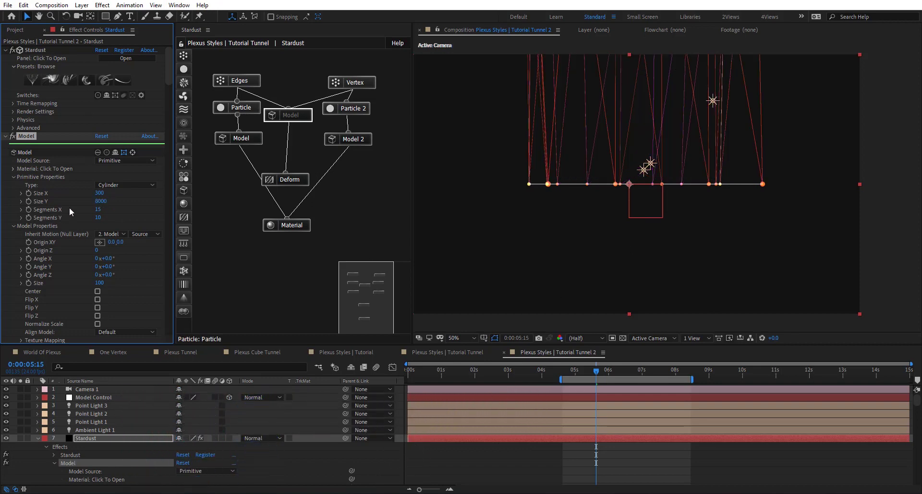
Disable the Deform node in the Stardust node graph.
right_click(320, 182)
click(330, 160)
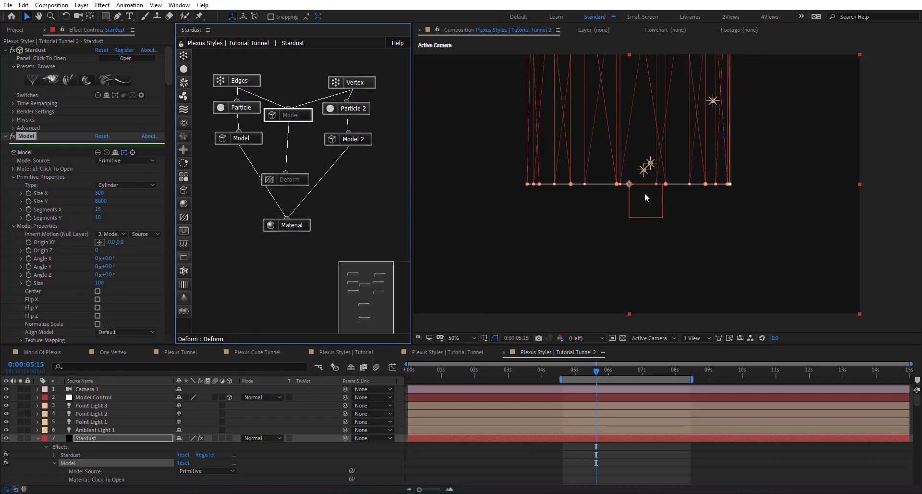
Remove the Point of Interest and Position keyframes from Camera 1.
click(102, 387)
key(u)
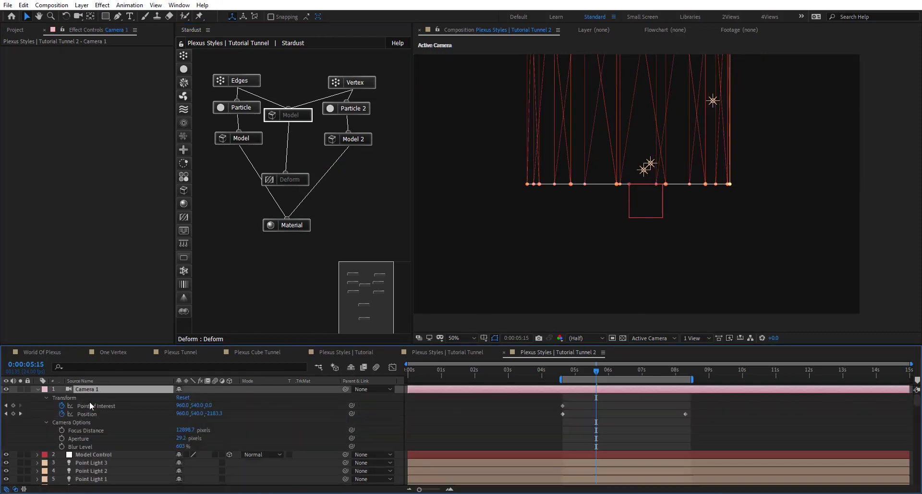
click(61, 406)
click(61, 413)
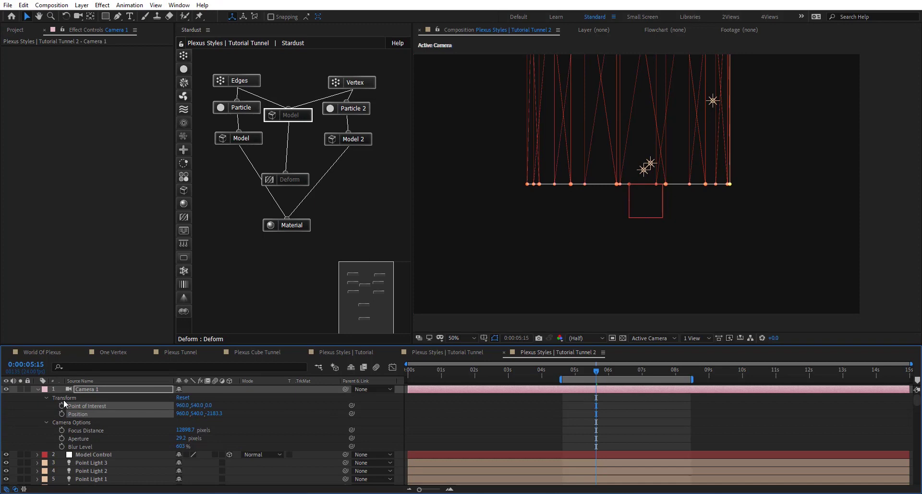
Set Camera 1's Z Rotation to 90°.
key(r)
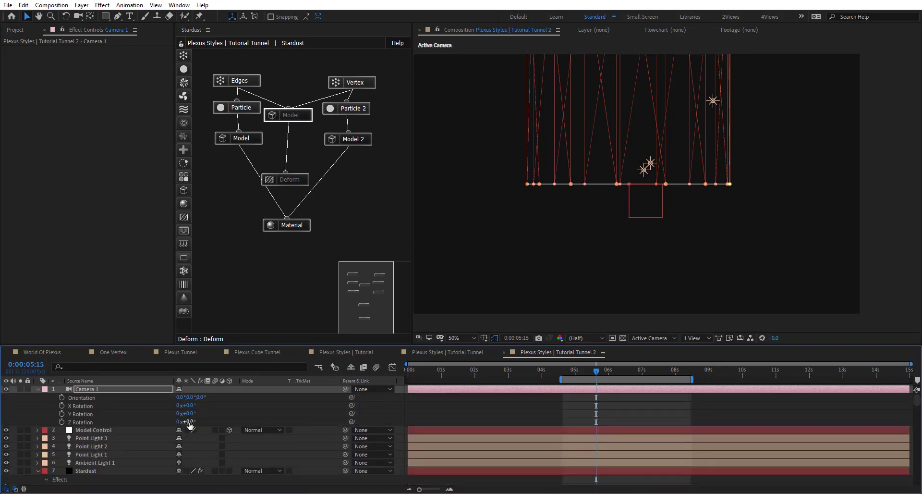
click(189, 423)
text(90)
key(Return)
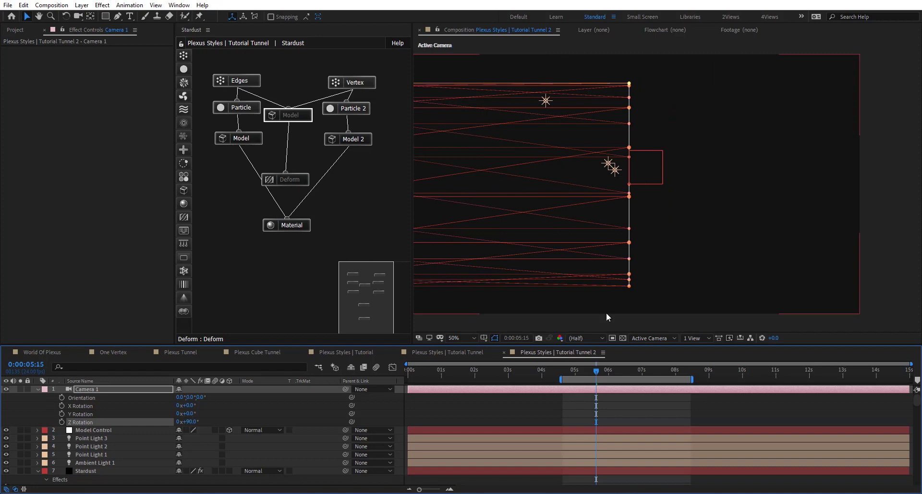
Switch the composition to the Left view and frame the camera, lights and long cylinder tunnel in it.
click(652, 339)
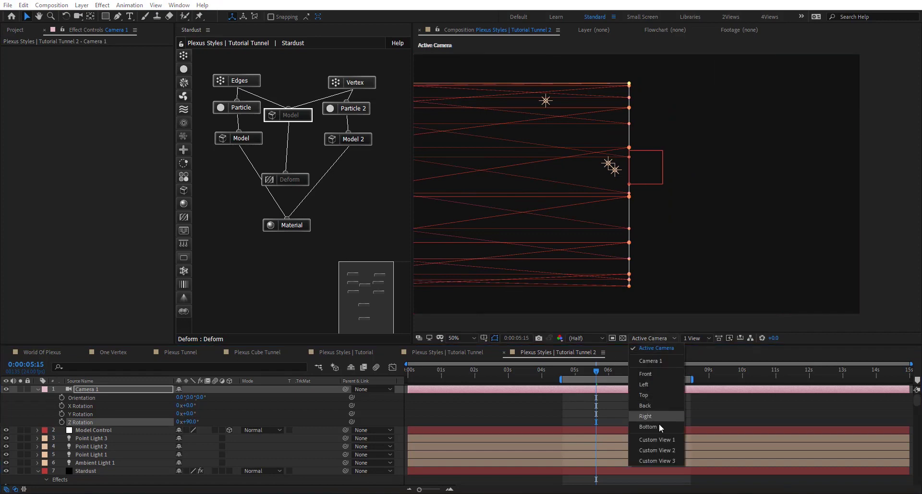
click(654, 385)
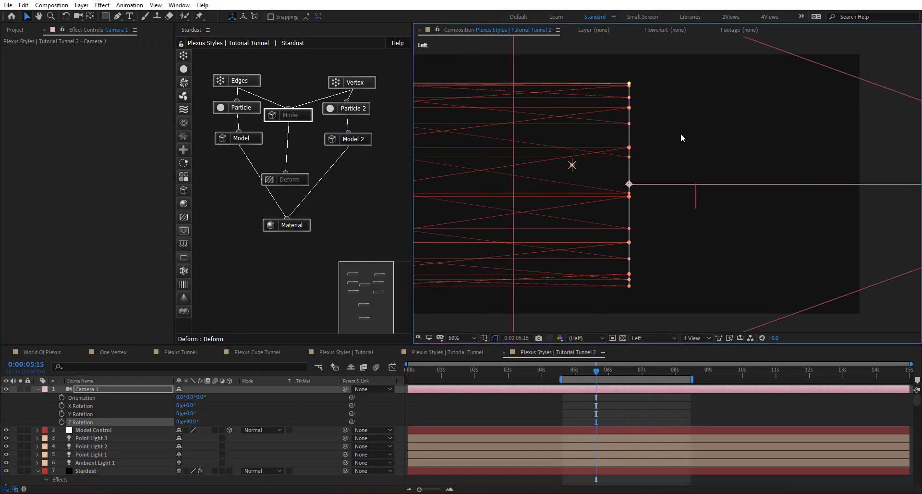
key(c)
drag(675, 108, 528, 487)
drag(666, 168, 587, 399)
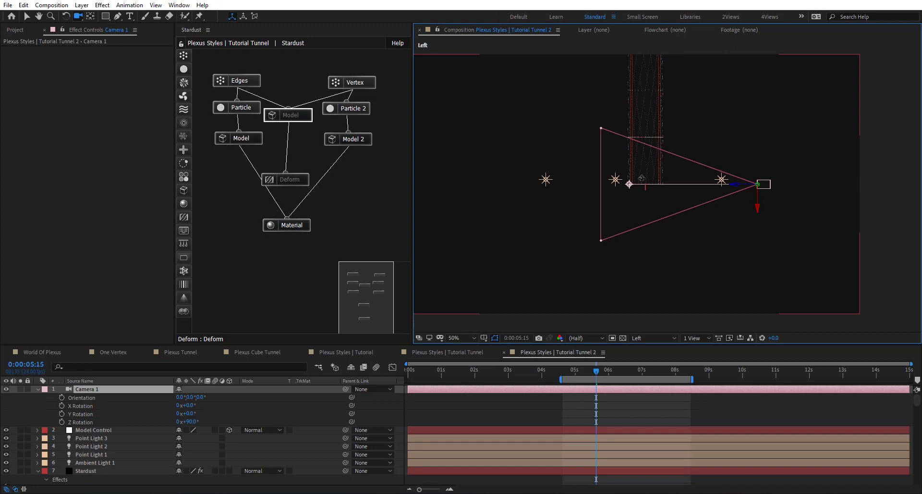
drag(642, 178, 639, 238)
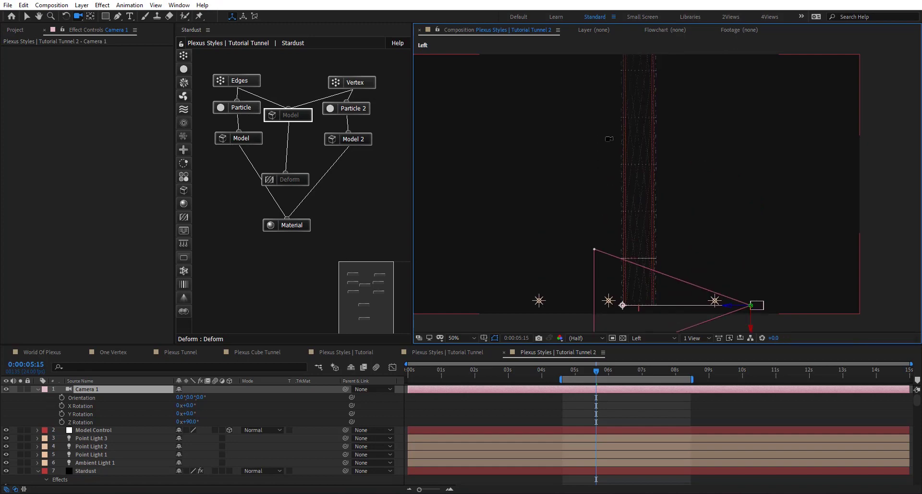
Add a second Deform node connected to the hidden base Model node and set its Deform Type to Bend.
drag(183, 217, 292, 115)
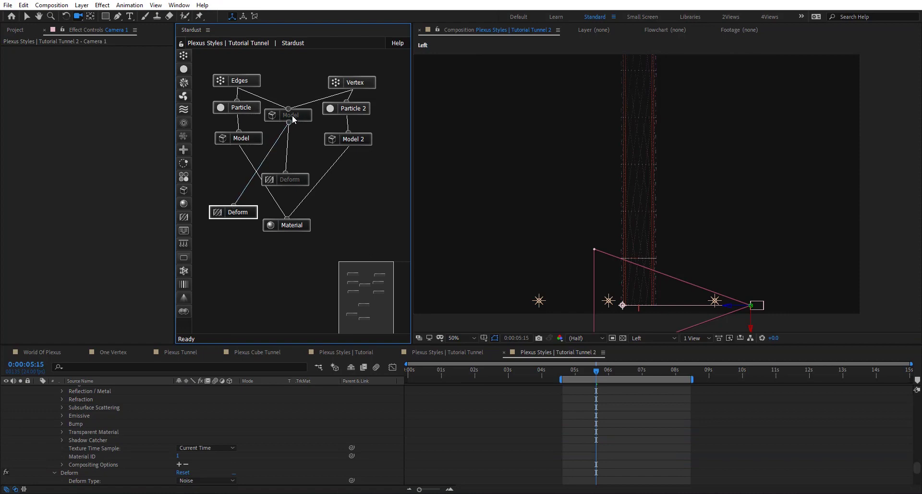
click(243, 212)
scroll(43, 253, down, 2)
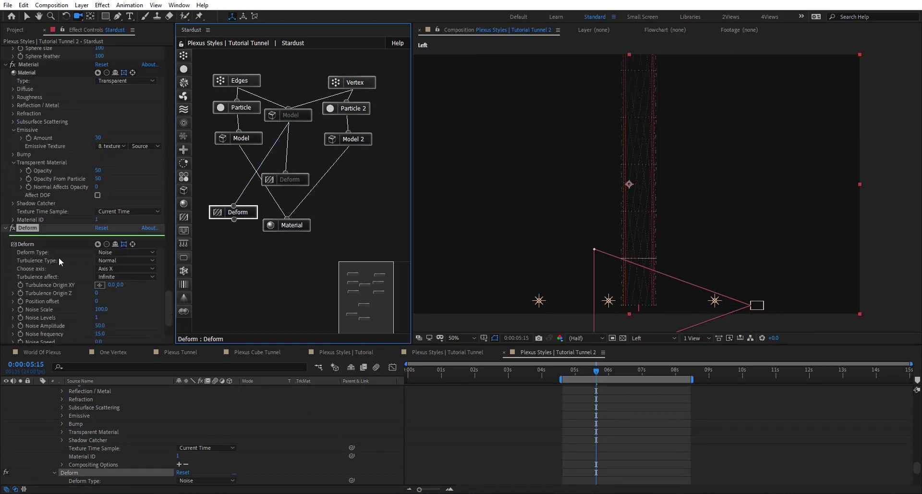
scroll(121, 260, down, 2)
click(122, 210)
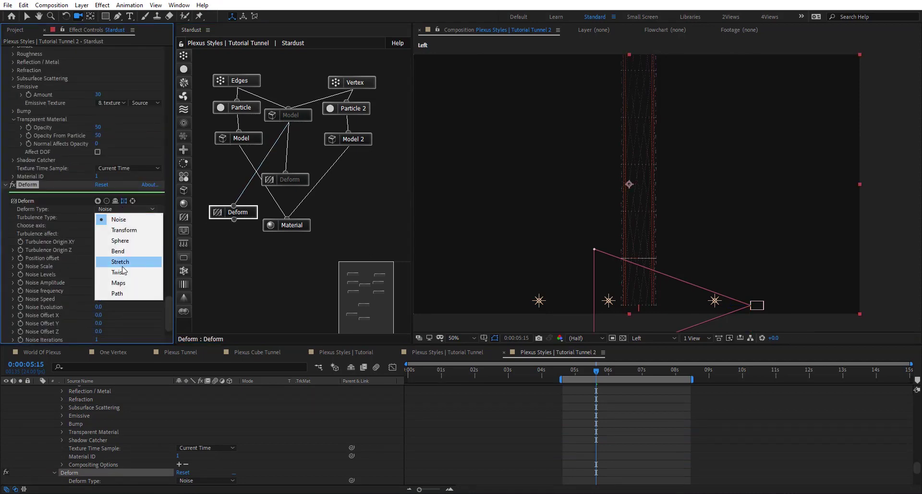
click(127, 251)
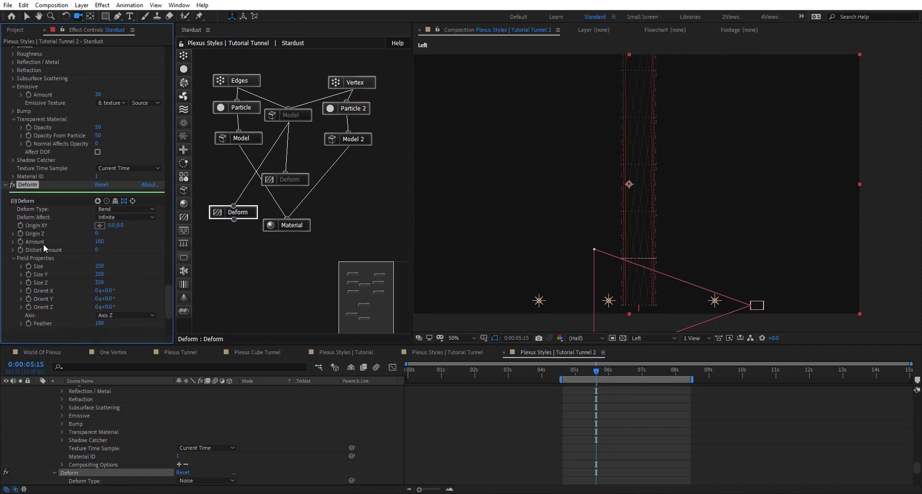
Set the bend deform's axis to Axis X and its Distort Amount to 5.
click(126, 314)
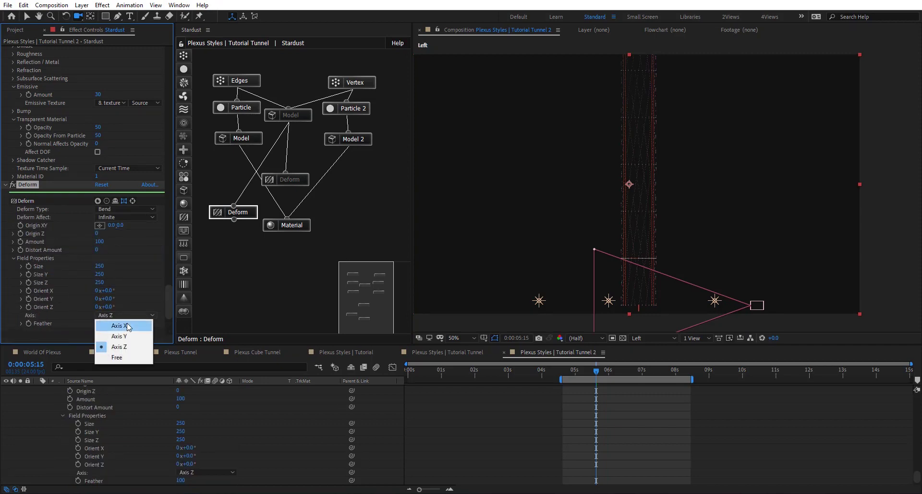
click(129, 325)
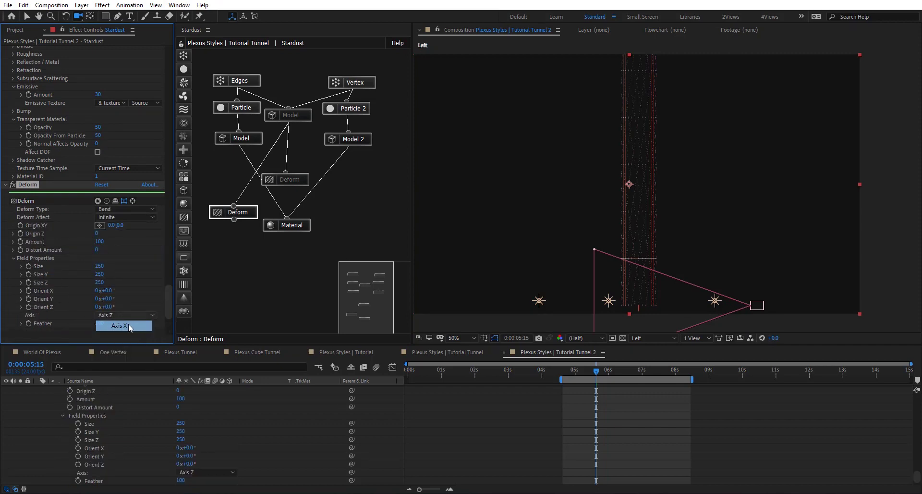
click(98, 250)
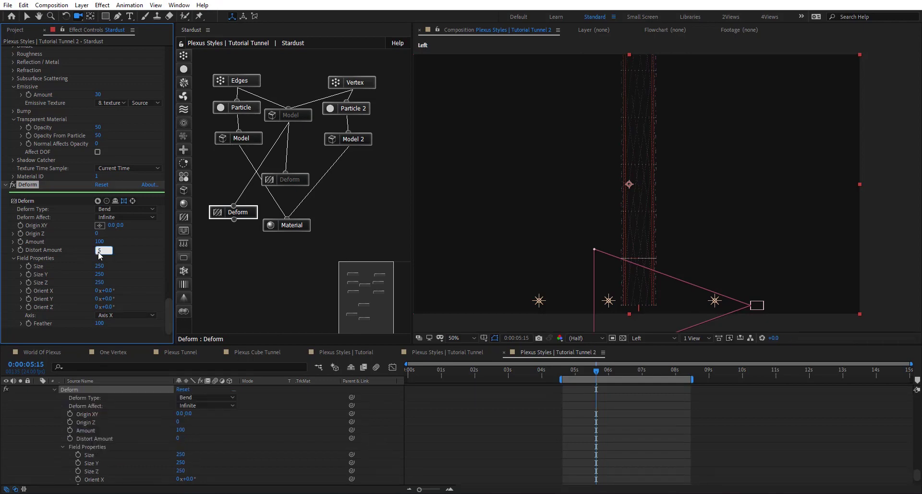
text(5)
key(Return)
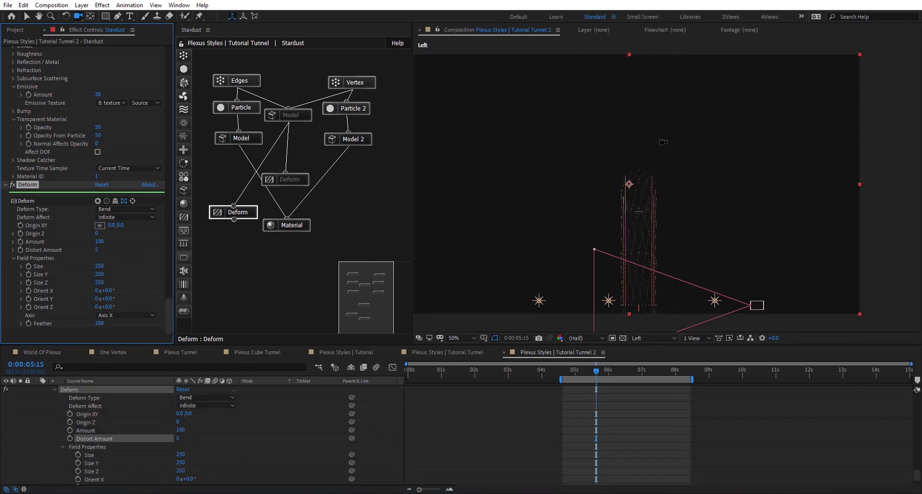
Set the Model Control null's Y Rotation to 90°.
drag(917, 476, 916, 394)
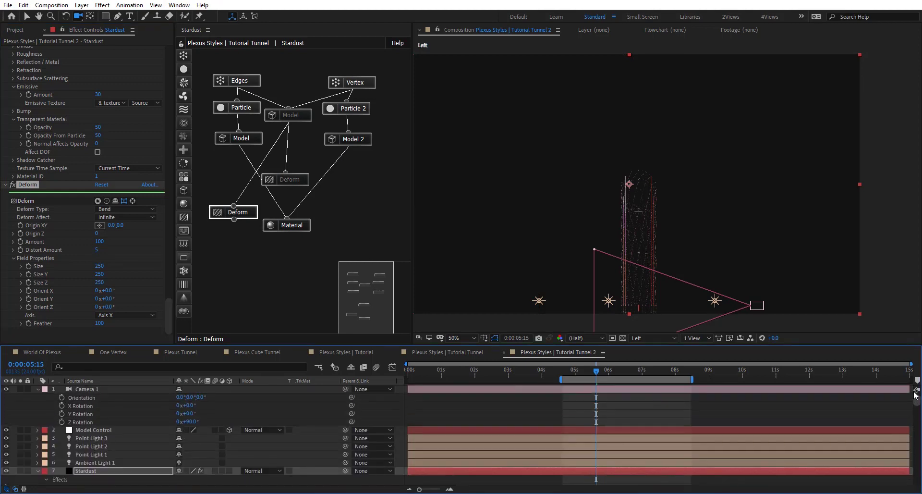
click(102, 429)
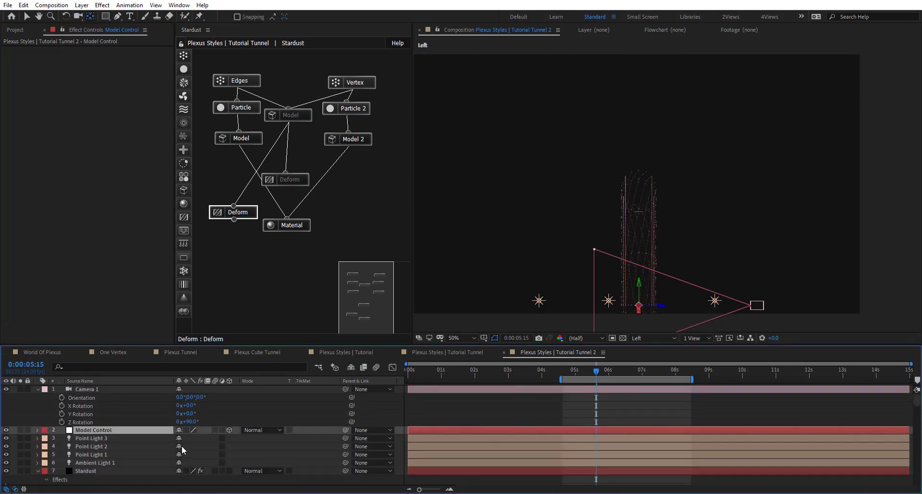
key(r)
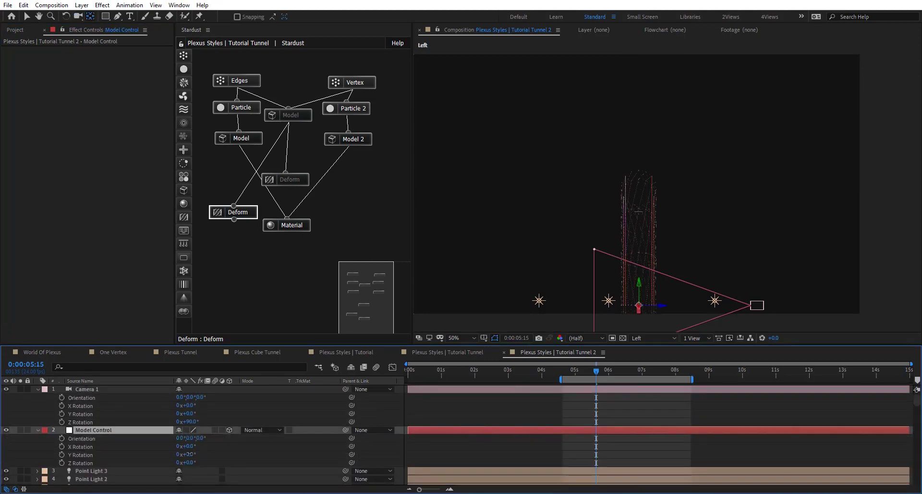
click(189, 454)
text(90)
key(Return)
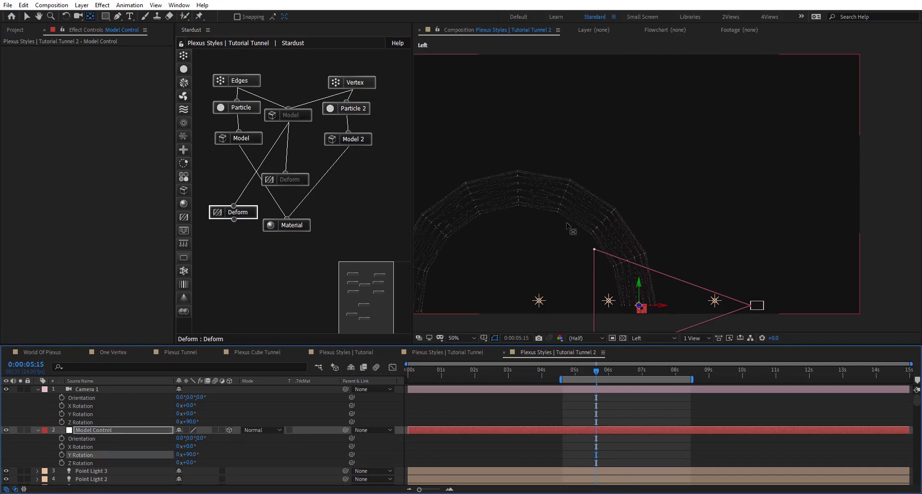
Set the bend Deform node's Amount to 50.
key(comma)
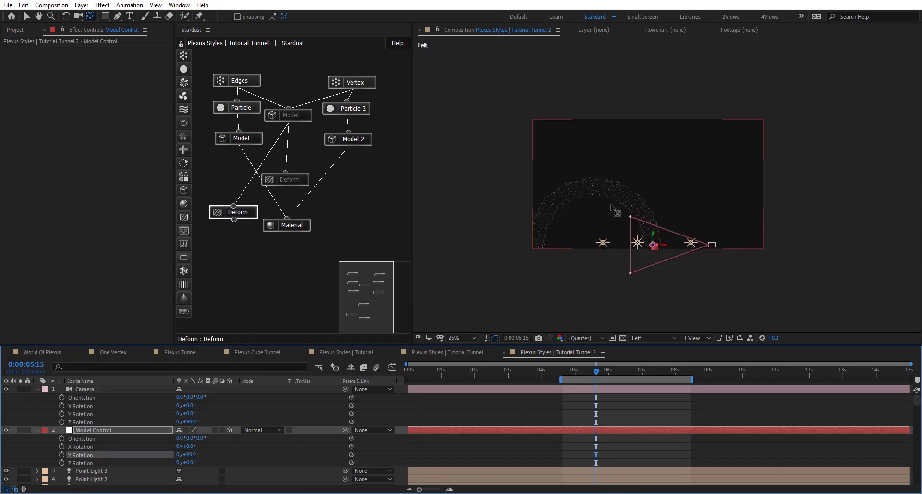
key(c)
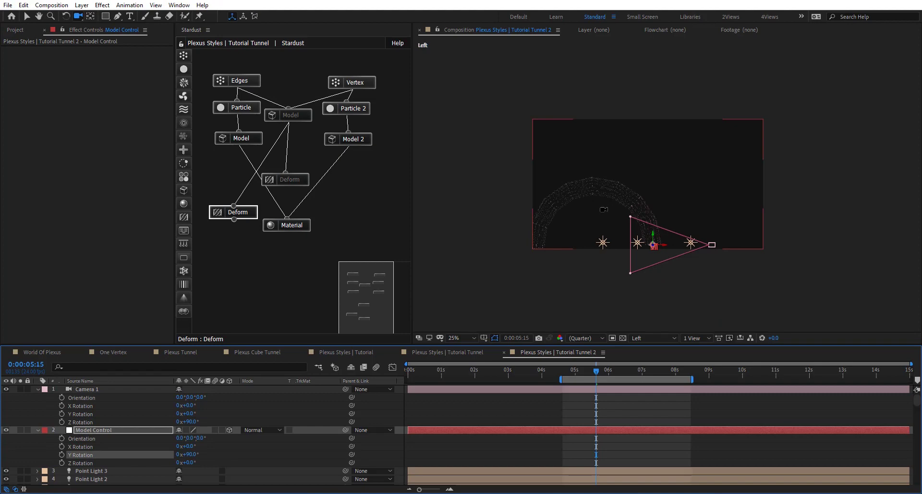
drag(604, 210, 636, 147)
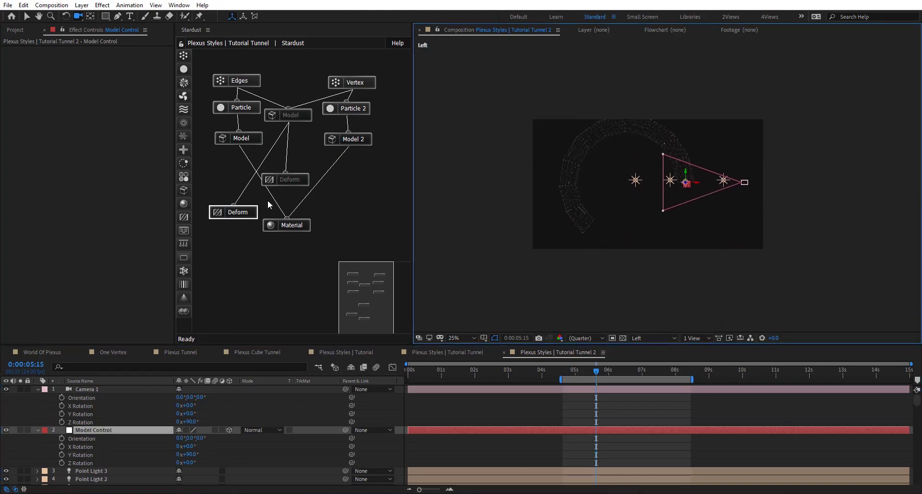
click(237, 212)
scroll(80, 232, down, 2)
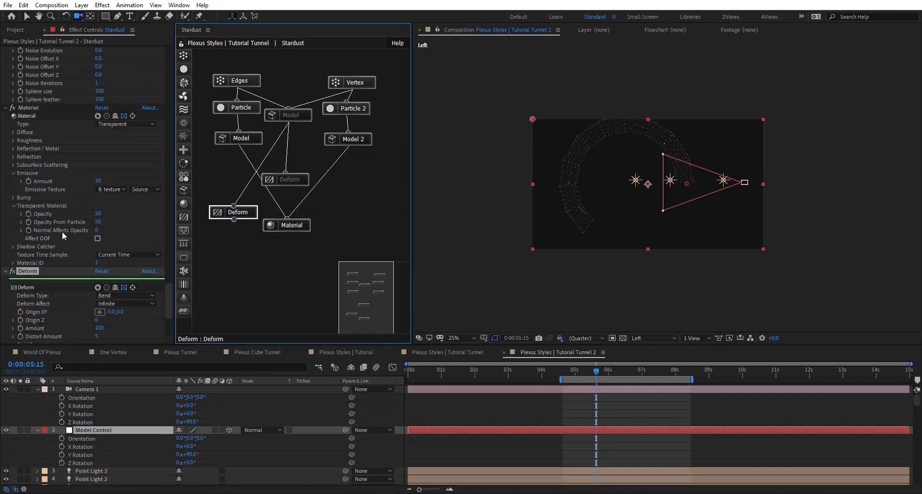
scroll(87, 297, down, 1)
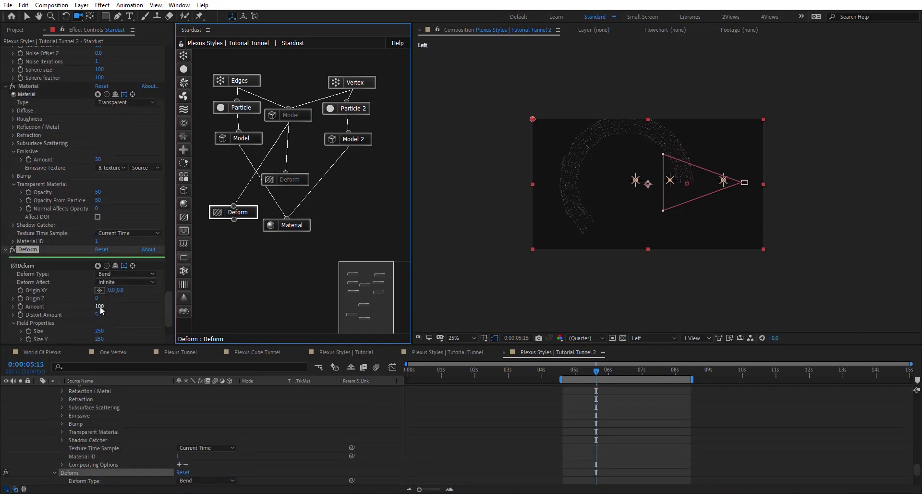
click(99, 306)
key(Return)
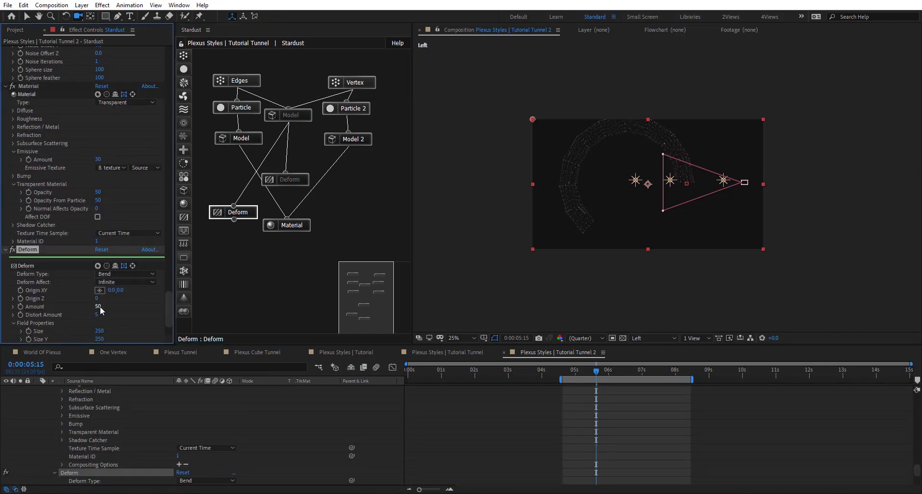
Set the bend Deform node's Amount to 25 for a gentler tunnel curve.
drag(623, 142, 614, 234)
drag(612, 170, 623, 257)
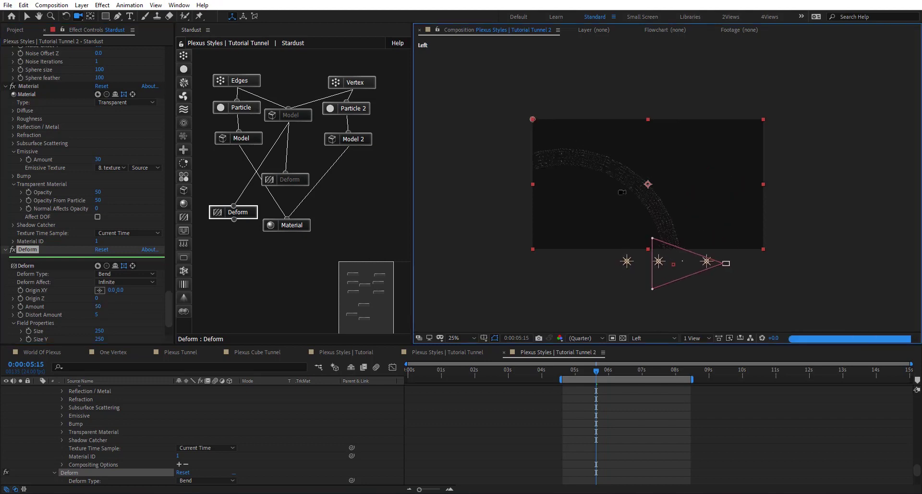
drag(609, 162, 656, 151)
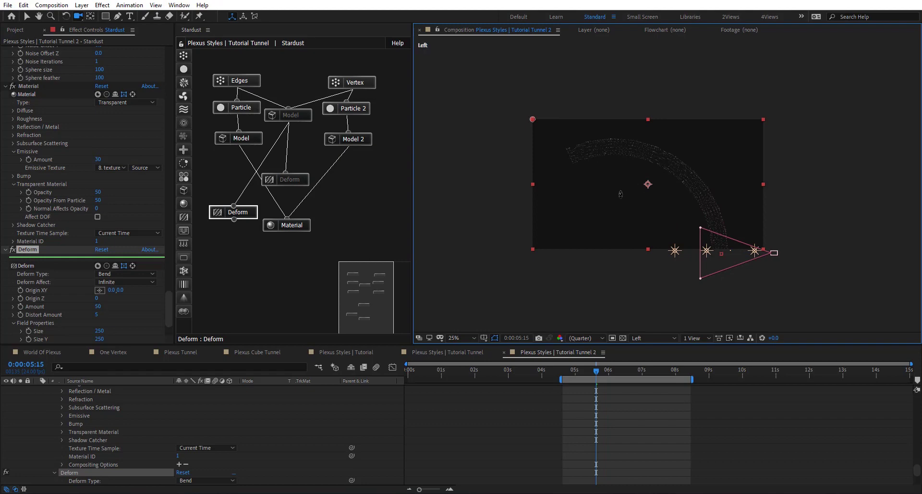
click(99, 306)
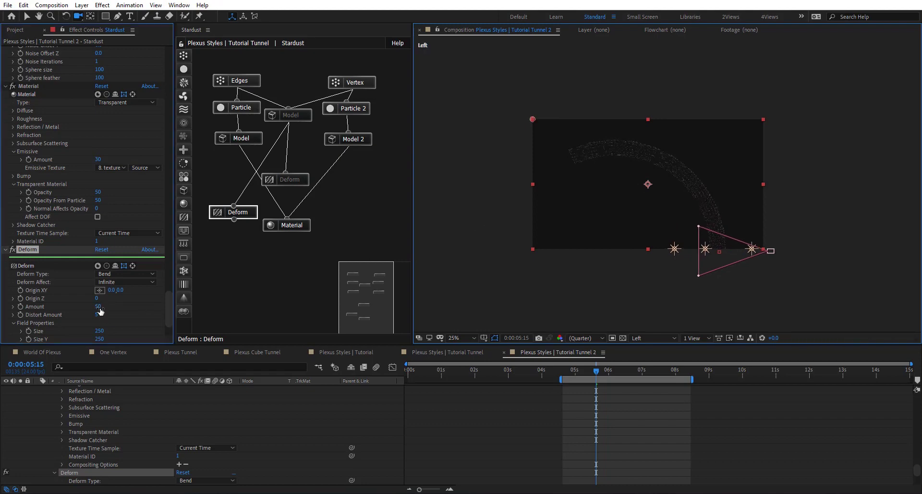
key(Return)
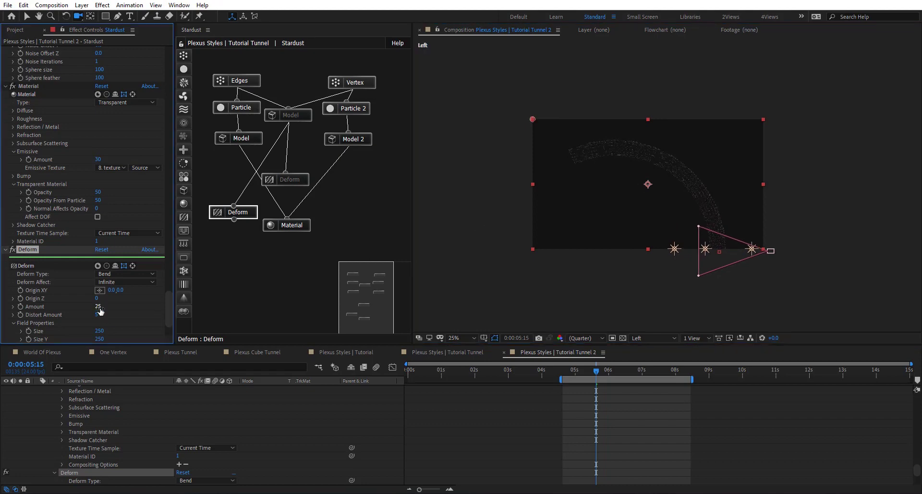
Move Camera 1 inside the lower end of the bent cylinder and aim its point of interest up along the tunnel.
drag(699, 142, 695, 200)
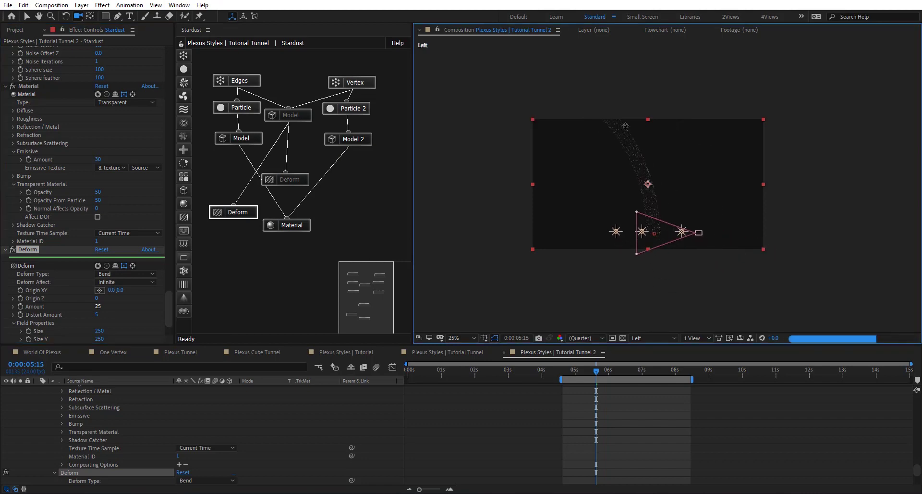
key(period)
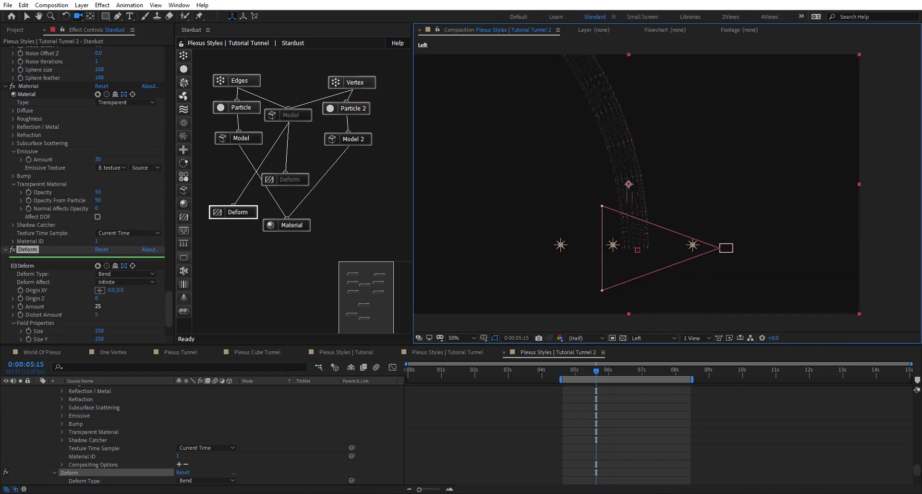
drag(914, 469, 916, 396)
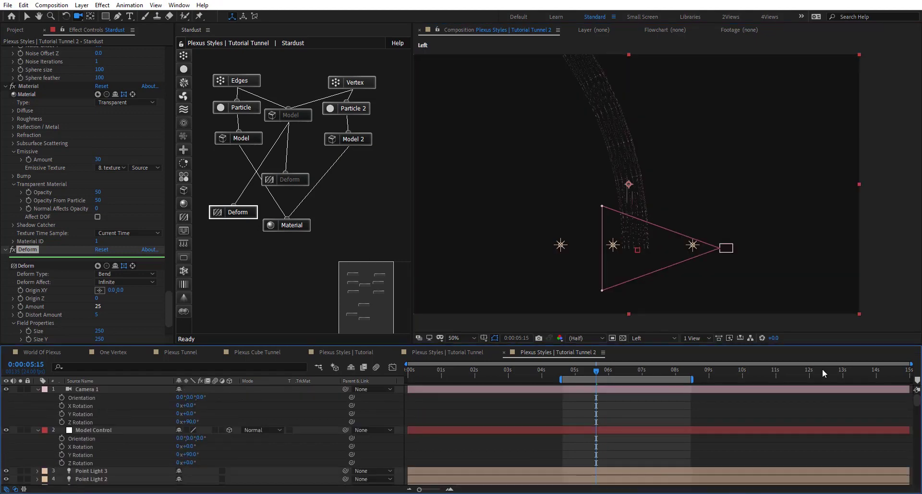
click(86, 388)
key(v)
key(period)
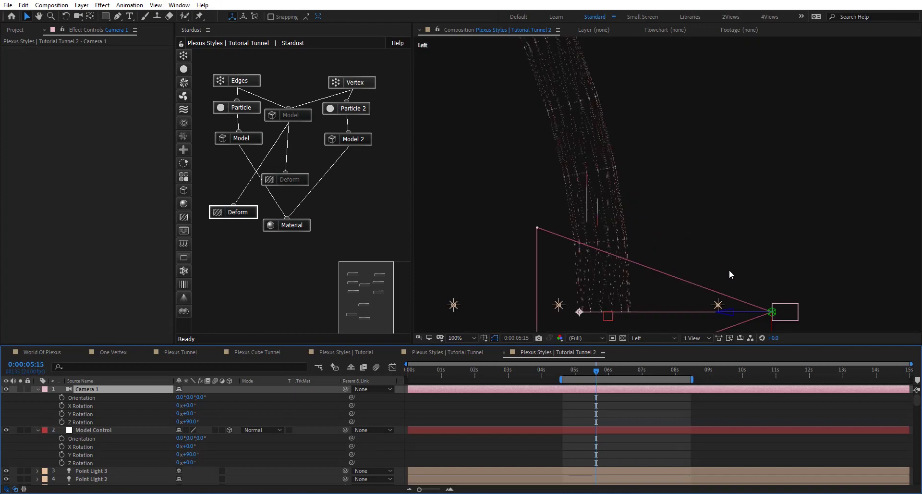
drag(713, 246, 710, 168)
drag(794, 236, 604, 236)
drag(598, 142, 584, 99)
drag(616, 229, 605, 290)
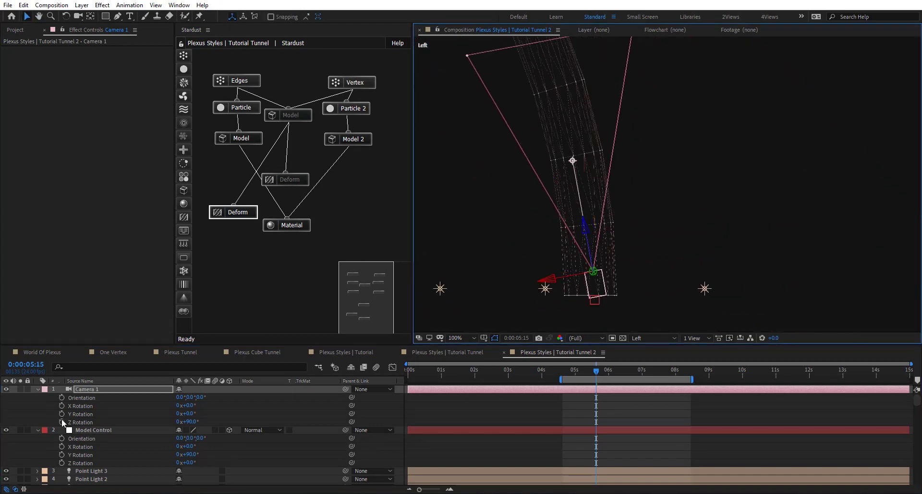
Move Camera 1's Point of Interest and Position keyframes to the 2-second mark.
key(u)
key(u)
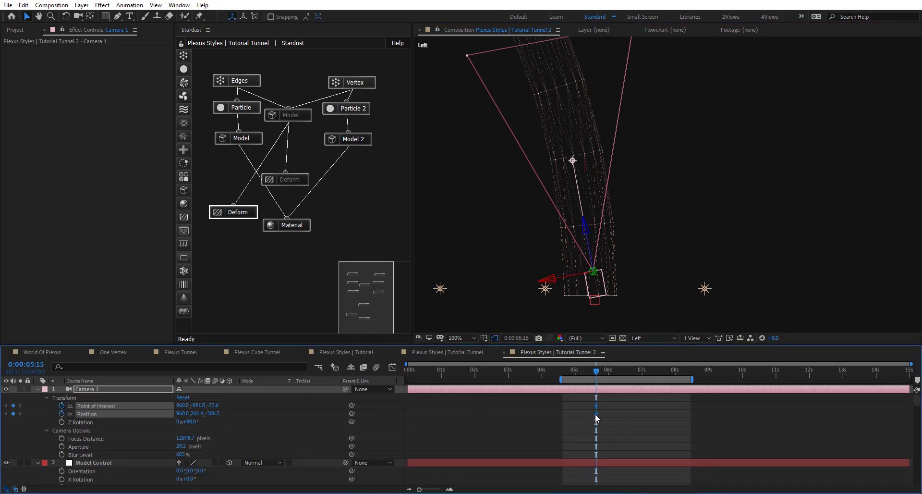
drag(596, 413, 474, 419)
Keyframe Camera 1 farther up inside the bent tunnel at 0:00:07:07 by moving it toward the upper end.
click(653, 370)
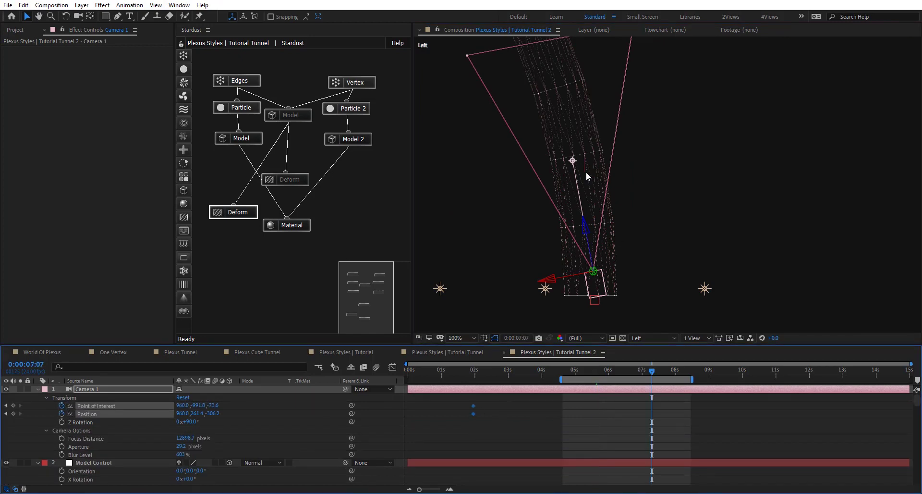
scroll(574, 151, down, 2)
key(h)
drag(594, 93, 604, 182)
key(v)
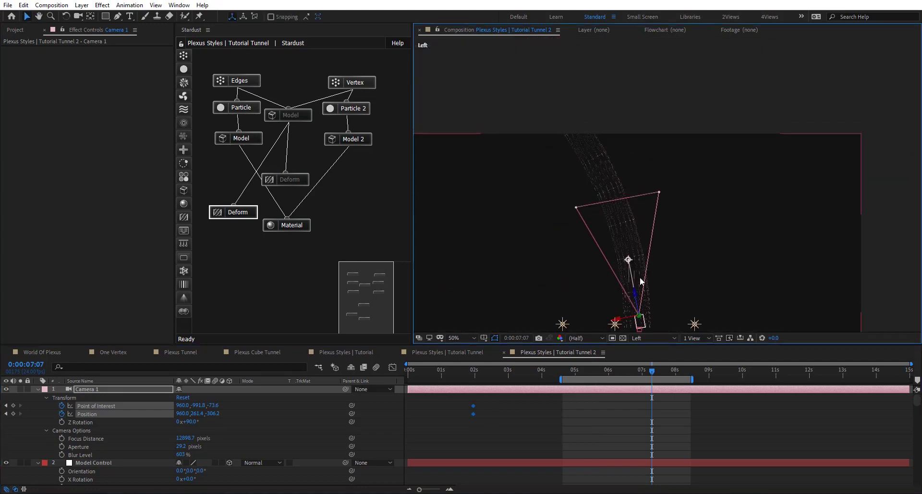
drag(635, 294, 573, 142)
Aim Camera 1's point of interest at 0:00:07:07 along the tunnel's upper curve.
key(c)
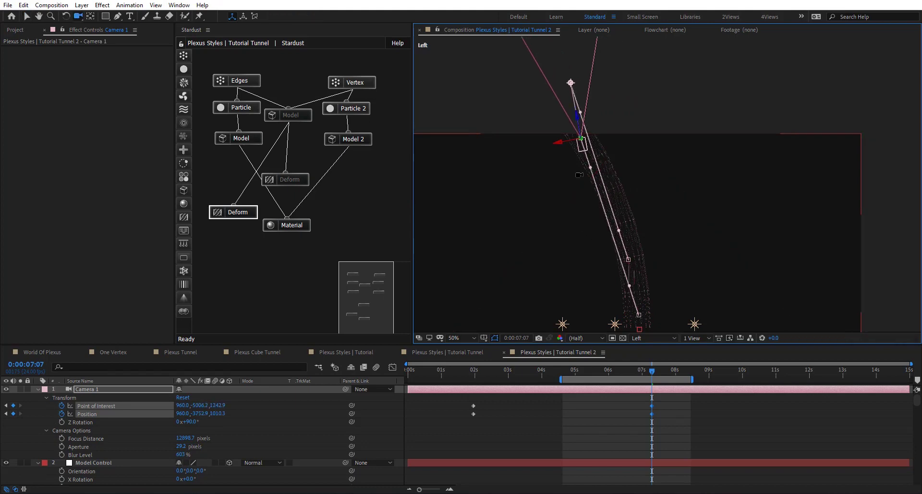
drag(586, 214, 586, 230)
drag(625, 176, 631, 153)
key(v)
scroll(622, 88, up, 1)
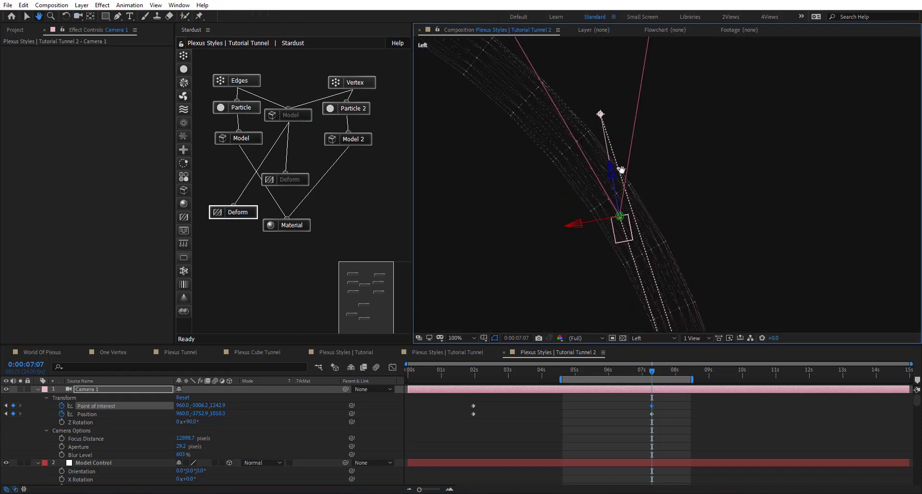
drag(599, 114, 525, 108)
drag(666, 189, 597, 110)
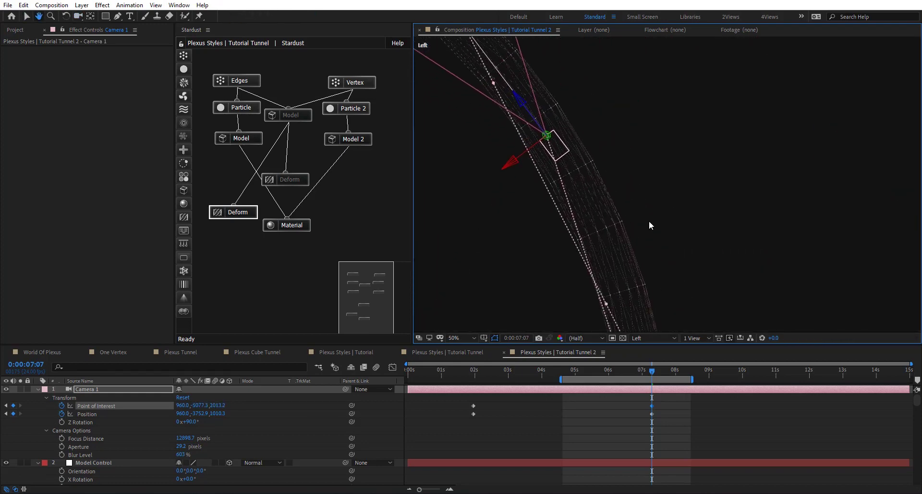
Curve Camera 1's Point of Interest and Position motion paths to follow the bend of the tunnel.
scroll(649, 220, down, 1)
key(v)
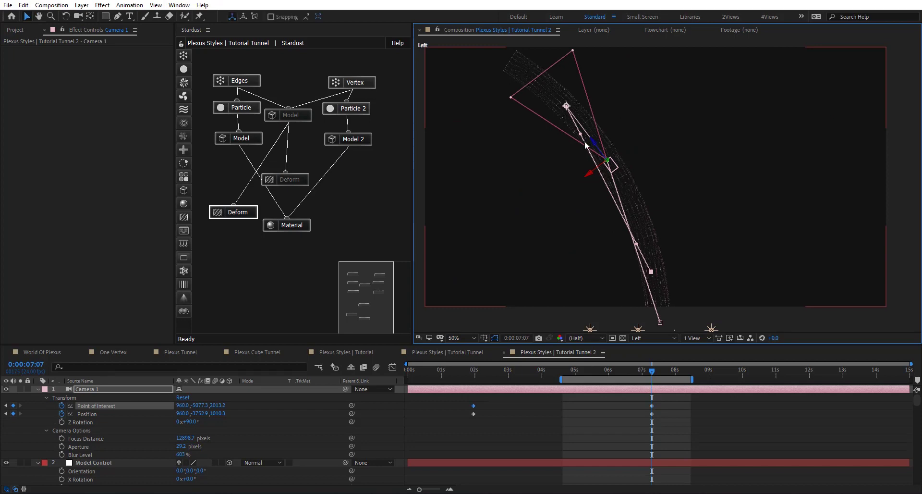
drag(581, 134, 618, 129)
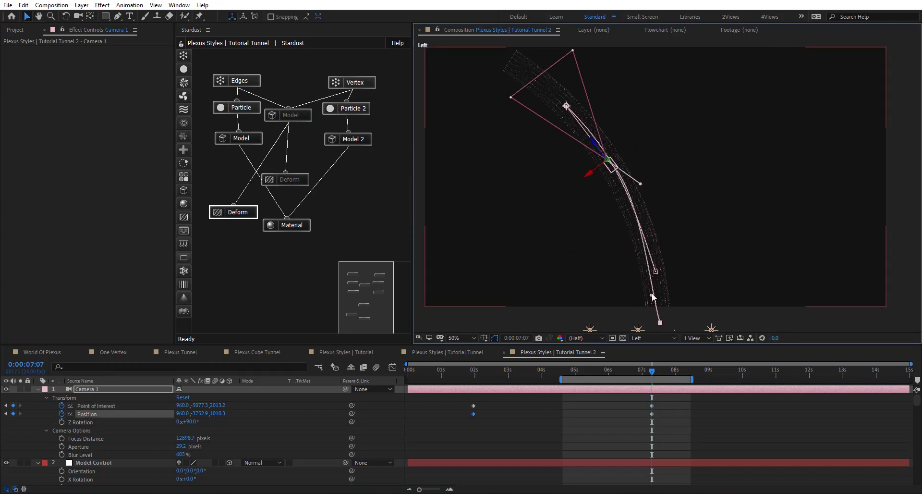
drag(652, 295, 648, 288)
click(656, 272)
Fit the work area between the two sets of camera keyframes and preview the flight through the active camera.
key(F12)
scroll(649, 172, down, 1)
drag(652, 371, 484, 380)
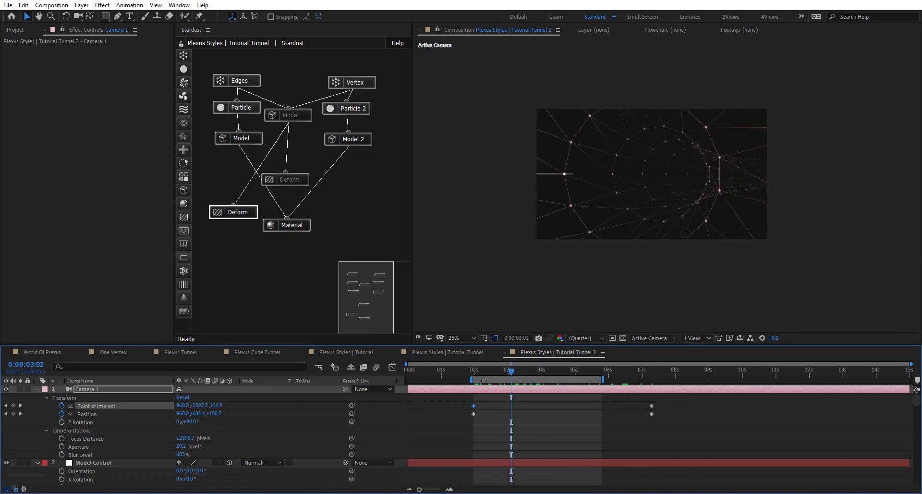
drag(604, 380, 653, 380)
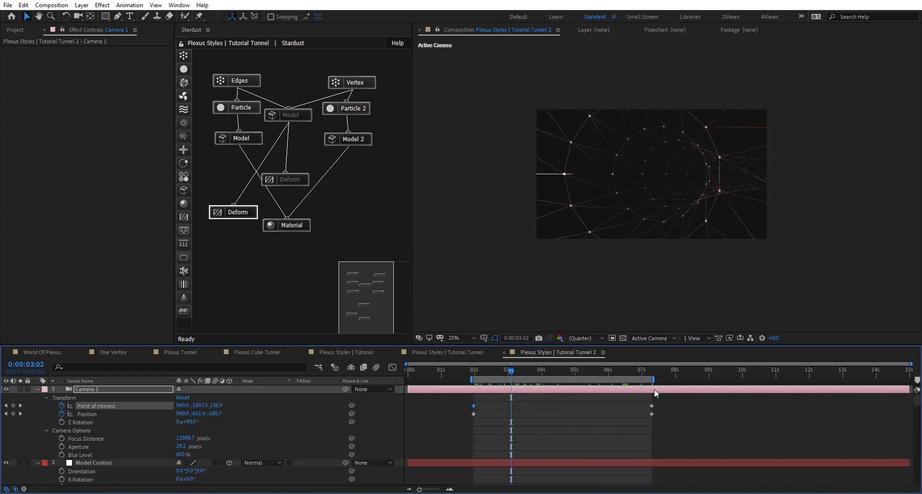
key(space)
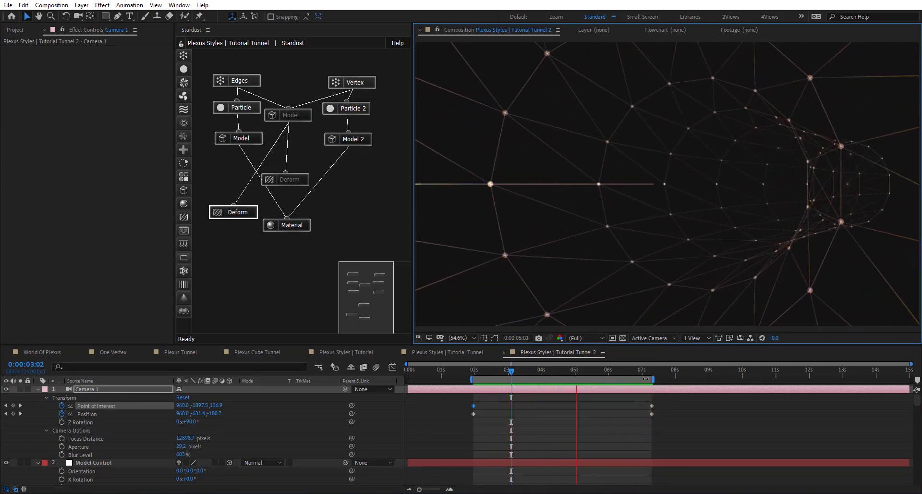
Lengthen the cylinder Model to a Size Y of 11000, checking the camera view at different times.
drag(542, 370, 579, 370)
click(299, 114)
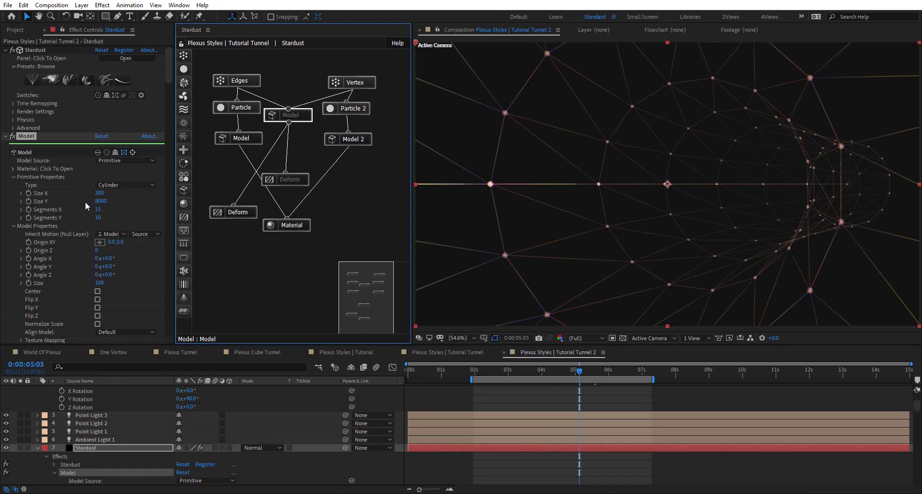
drag(100, 204, 176, 200)
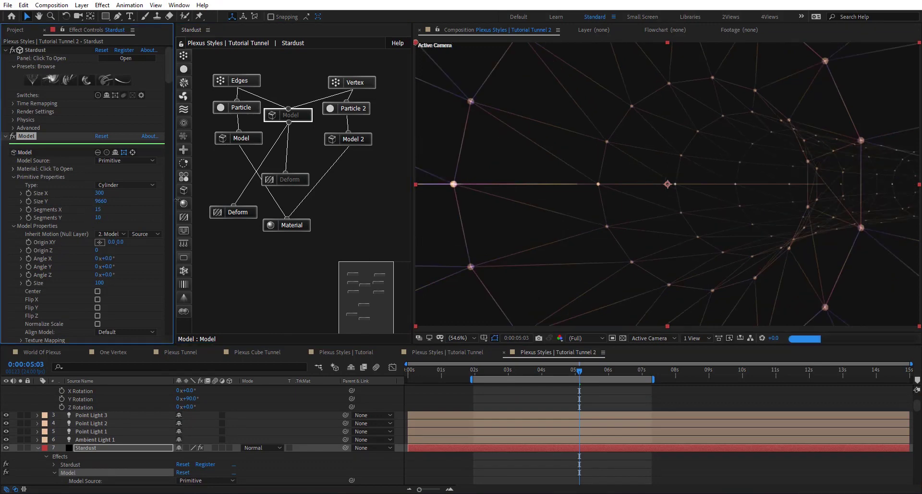
drag(609, 367, 630, 371)
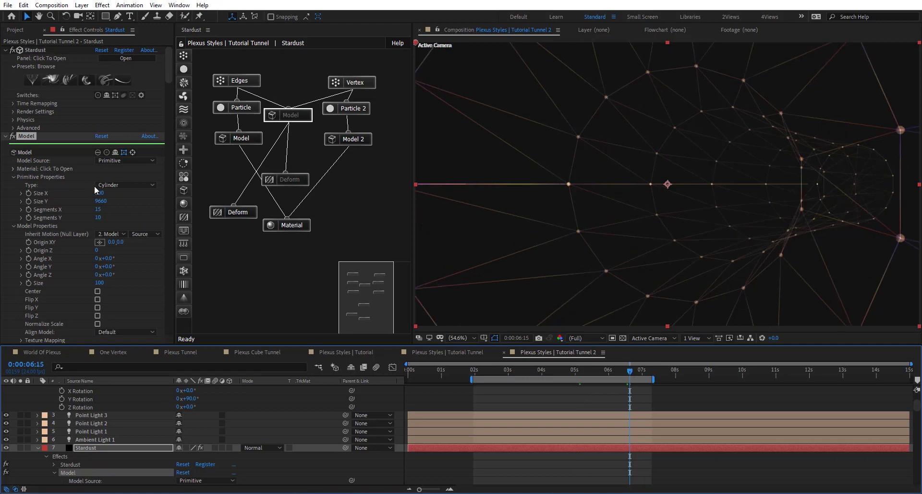
drag(100, 204, 167, 201)
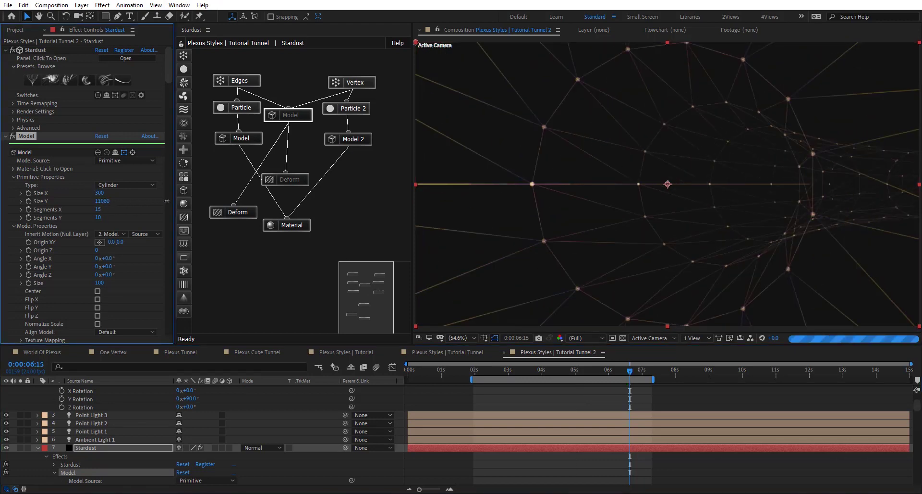
Examine Camera 1's path inside the lengthened tunnel from the Left view at 0:00:03:04 and return to Active Camera.
drag(631, 371, 515, 374)
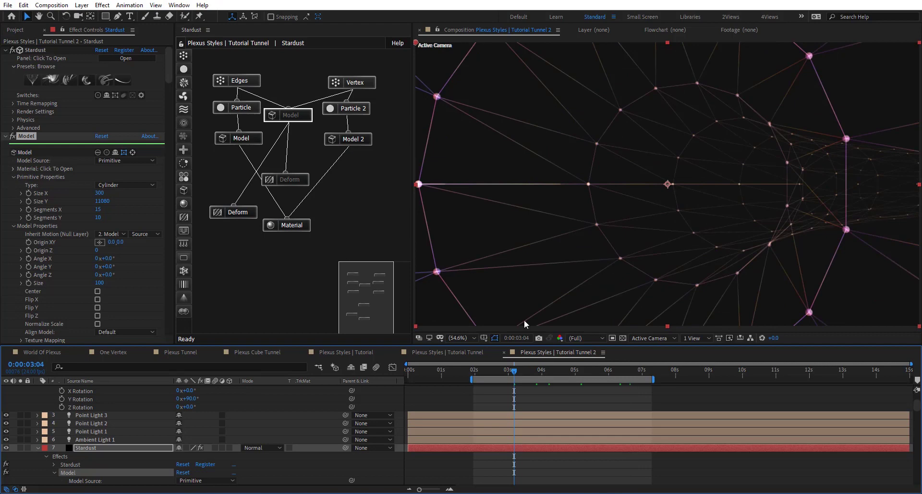
click(688, 338)
click(641, 338)
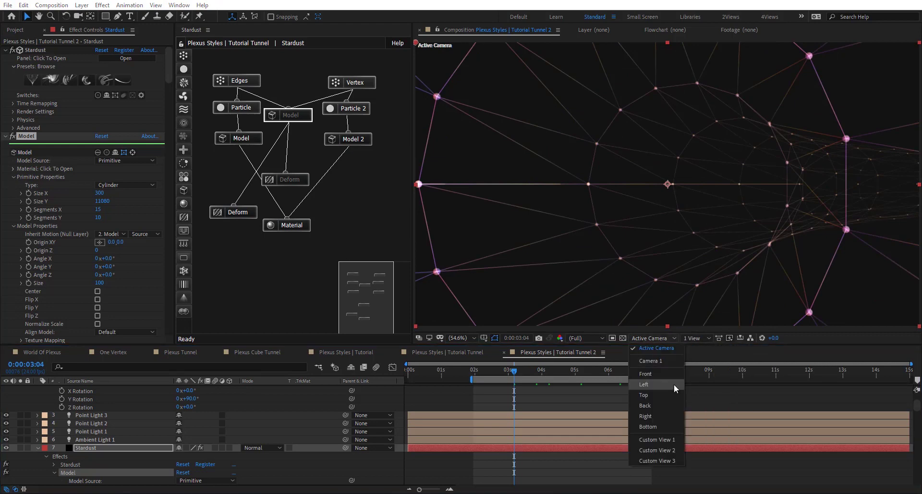
click(666, 384)
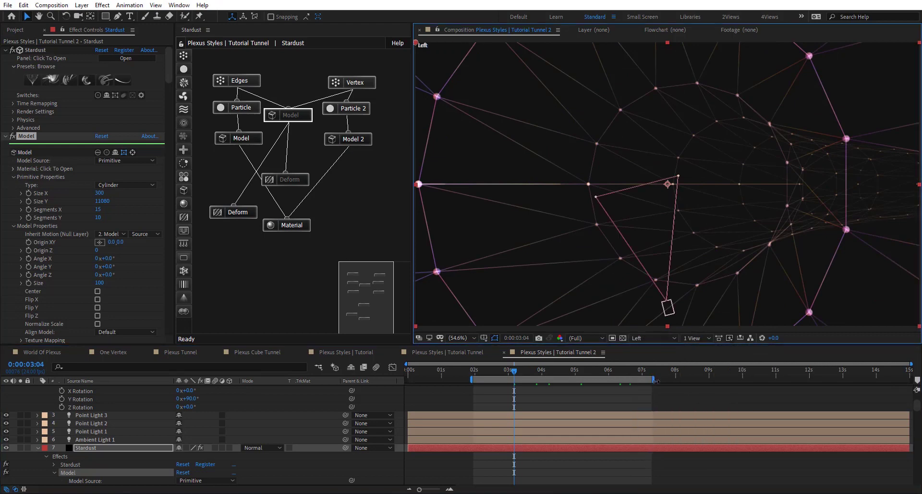
scroll(560, 407, up, 4)
click(569, 387)
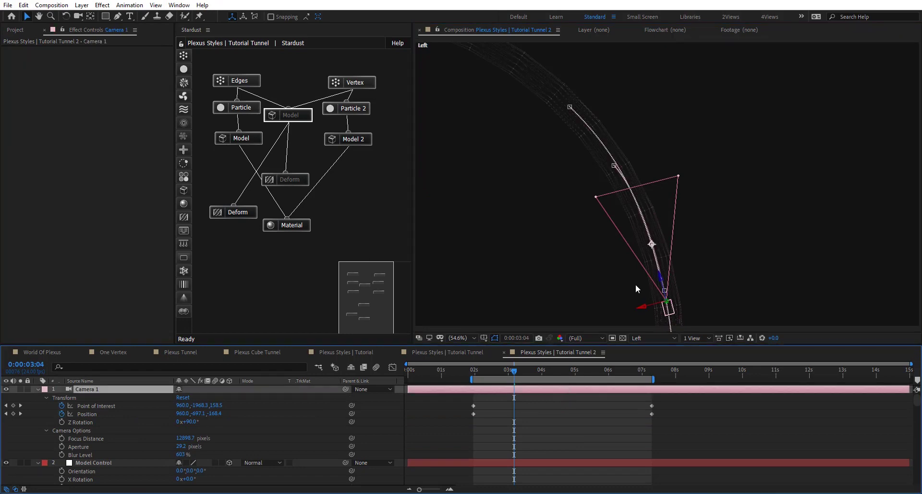
key(space)
drag(630, 243, 543, 189)
key(v)
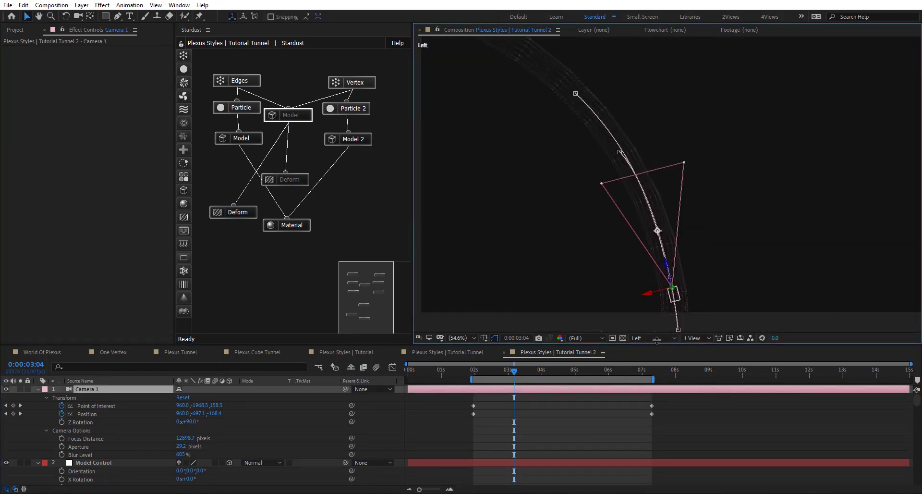
click(654, 337)
click(658, 347)
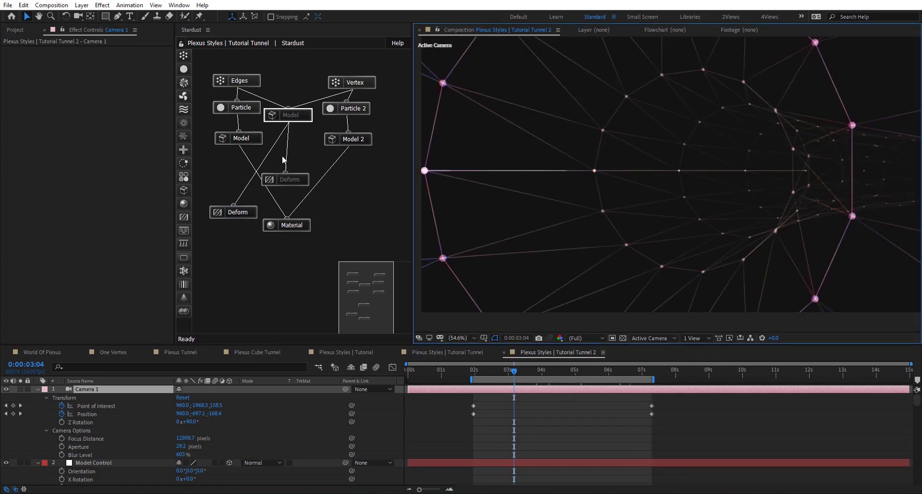
Set the cylinder Model's Size Y to 9000.
click(303, 119)
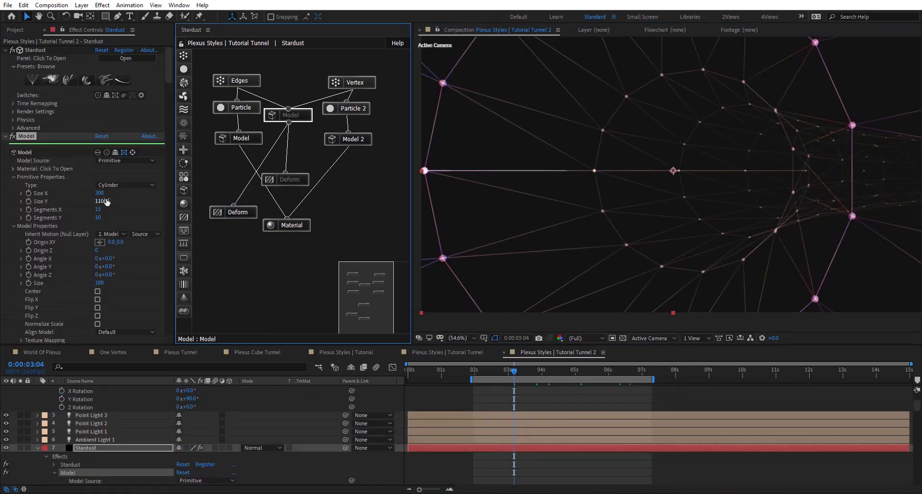
click(104, 202)
text(900)
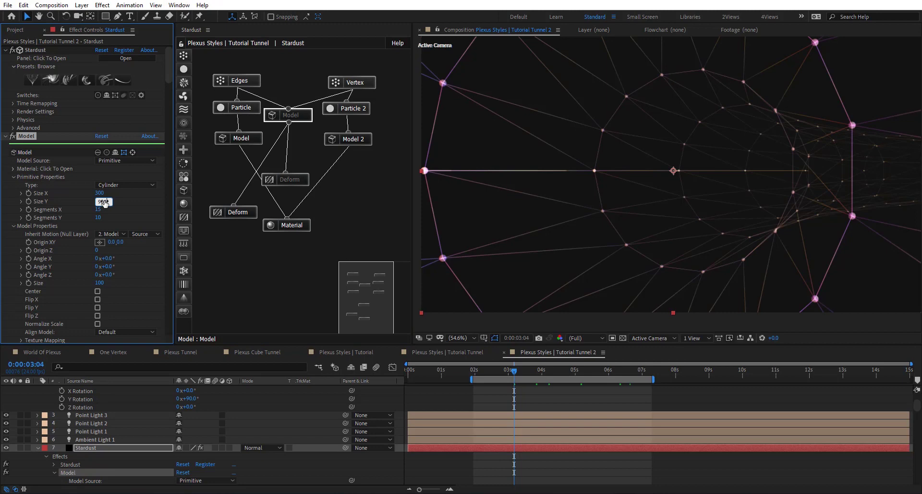
text(0)
key(Return)
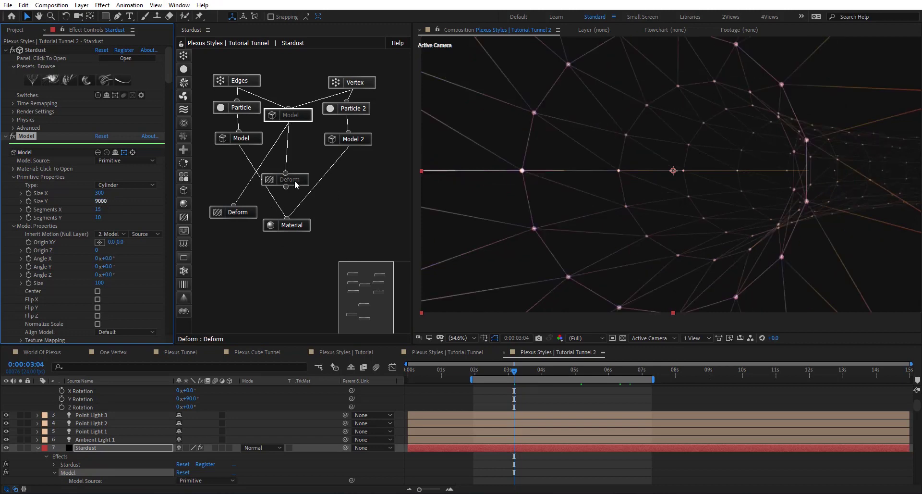
Enable the noise Deform node connected to the cylinder Model and set its Position offset to 300.
right_click(295, 180)
click(342, 164)
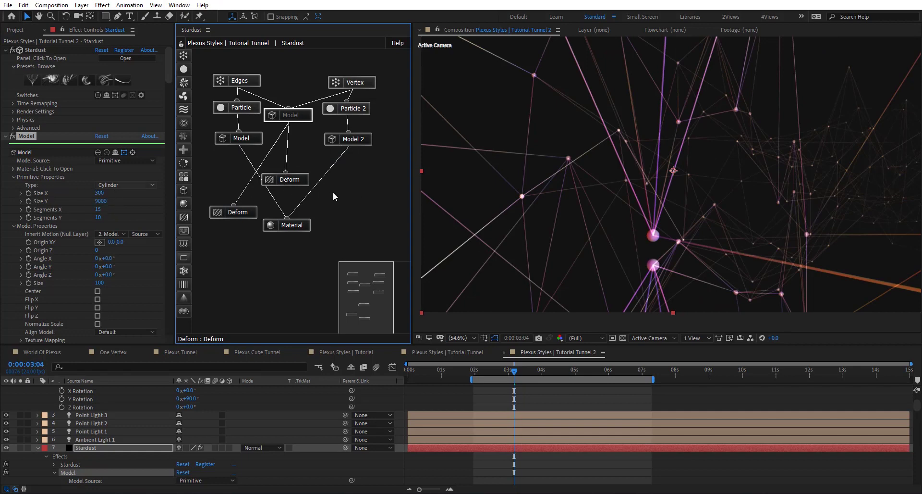
click(288, 179)
scroll(47, 237, down, 4)
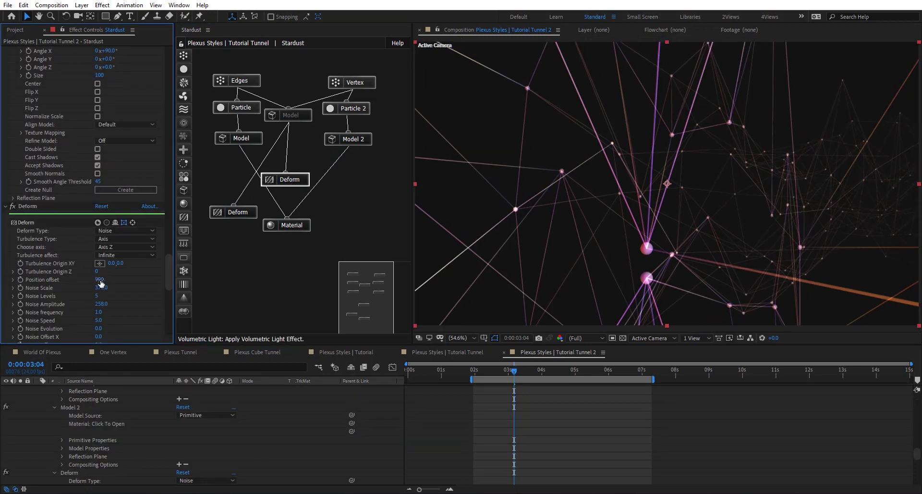
click(100, 281)
text(500)
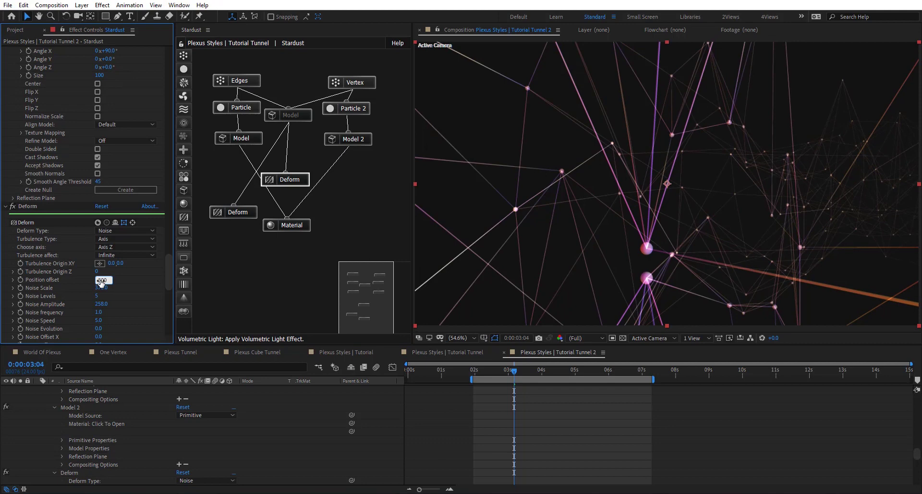
key(Return)
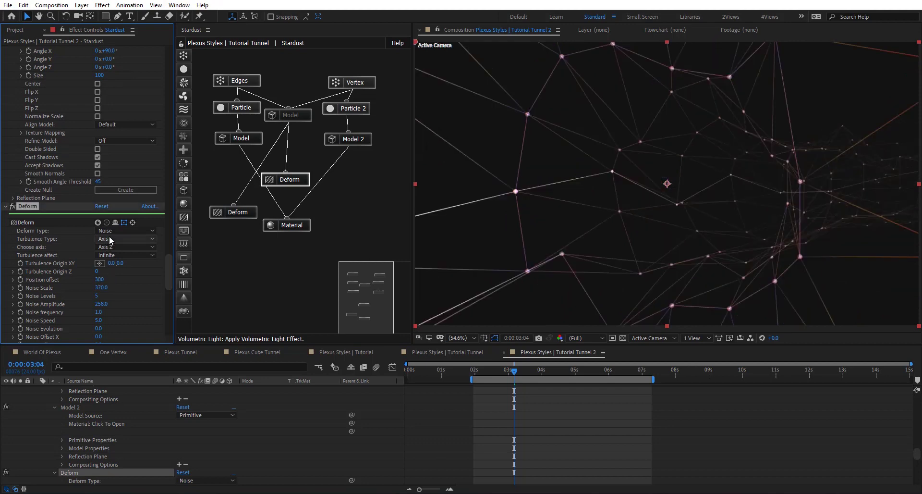
Set the noise Deform's Turbulence Type to Normal and its Position offset to 158.
click(110, 238)
click(111, 244)
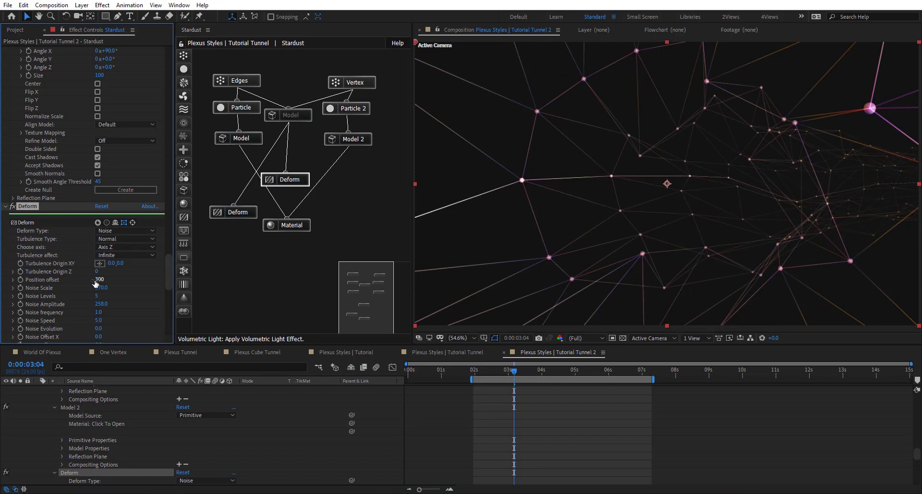
drag(99, 279, 22, 279)
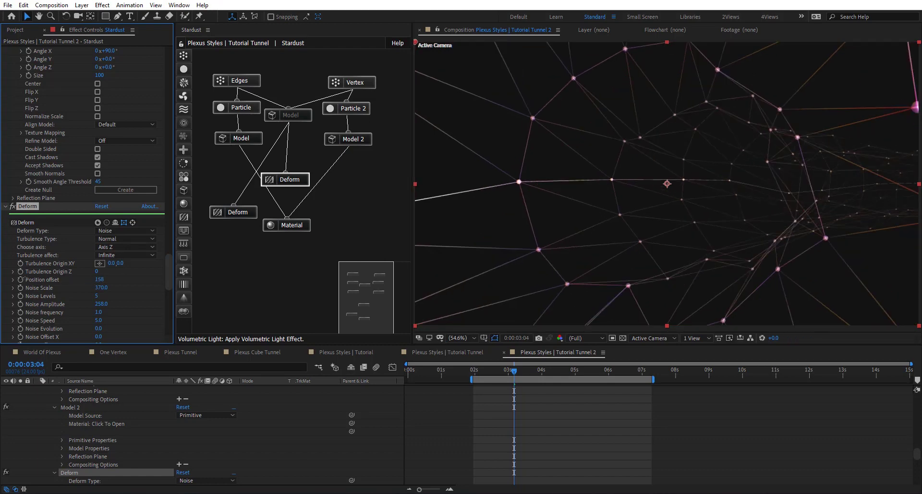
Set the noise Deform's Turbulence Type to Axis with Normal as the chosen axis, and its Position offset to 104.
click(127, 237)
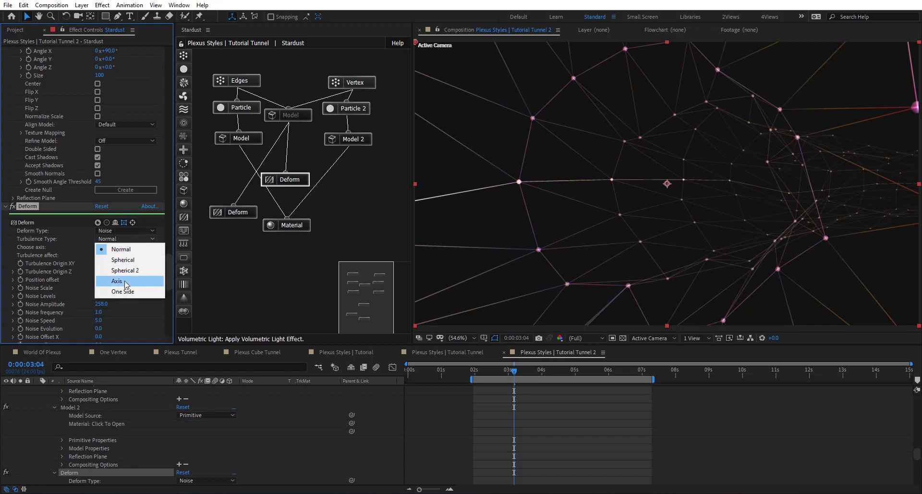
click(126, 283)
click(118, 247)
click(125, 289)
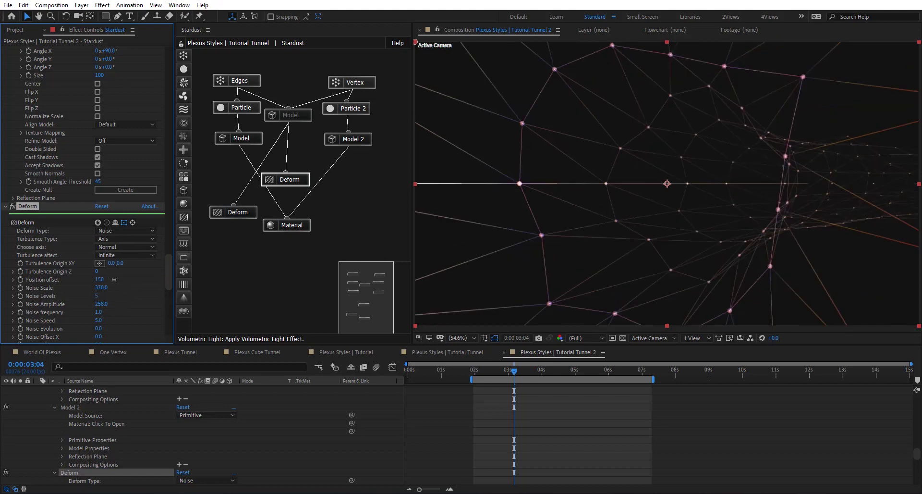
drag(114, 279, 87, 280)
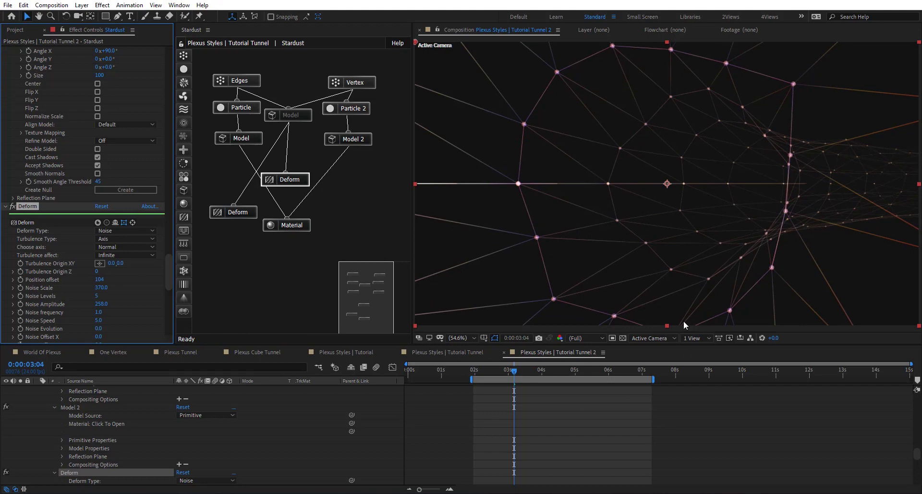
Open the Plexus Tunnel composition.
scroll(94, 437, up, 10)
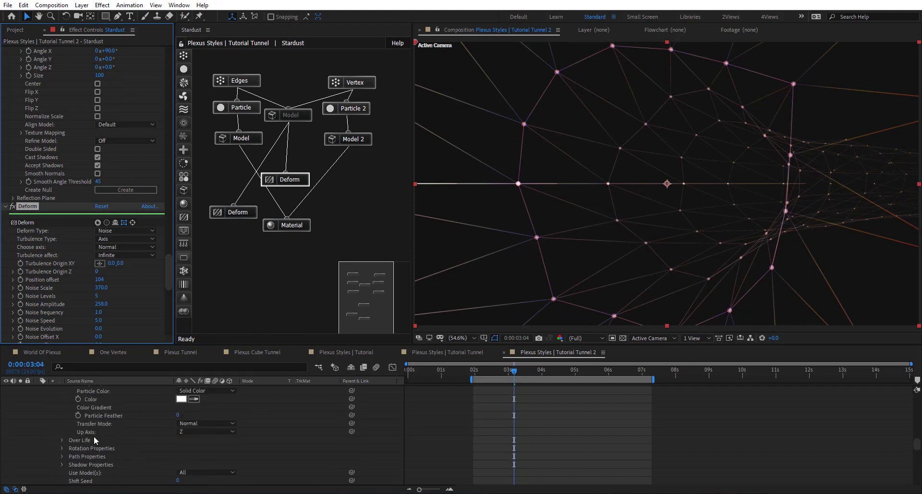
click(189, 355)
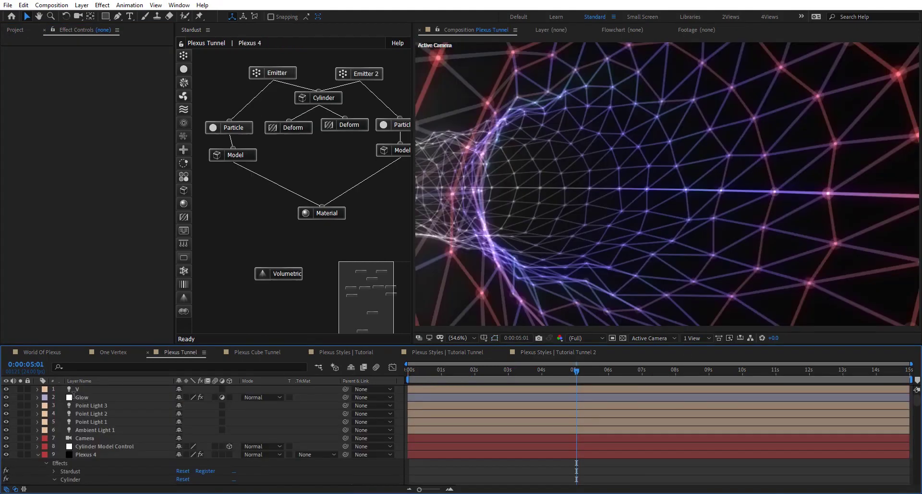
Examine the Glow layer's effect settings, compare the tunnel with the layer hidden and shown, and select the Volumetric node.
click(96, 398)
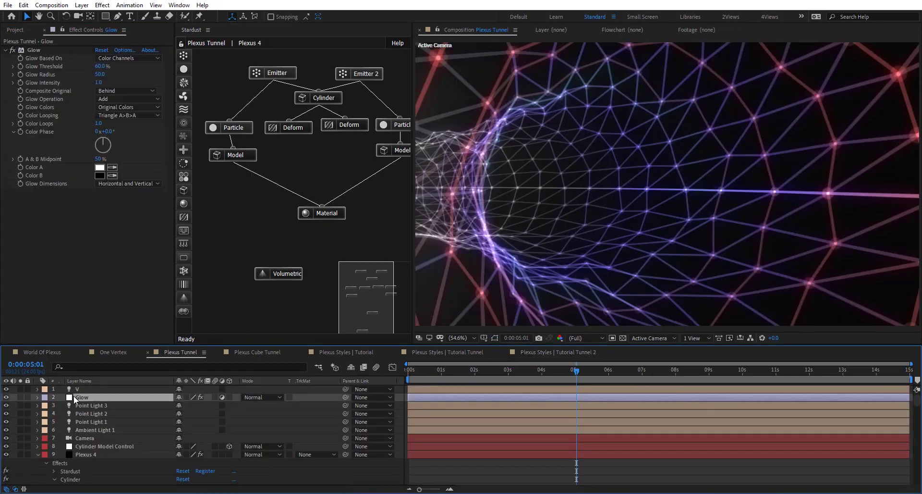
click(6, 398)
click(6, 397)
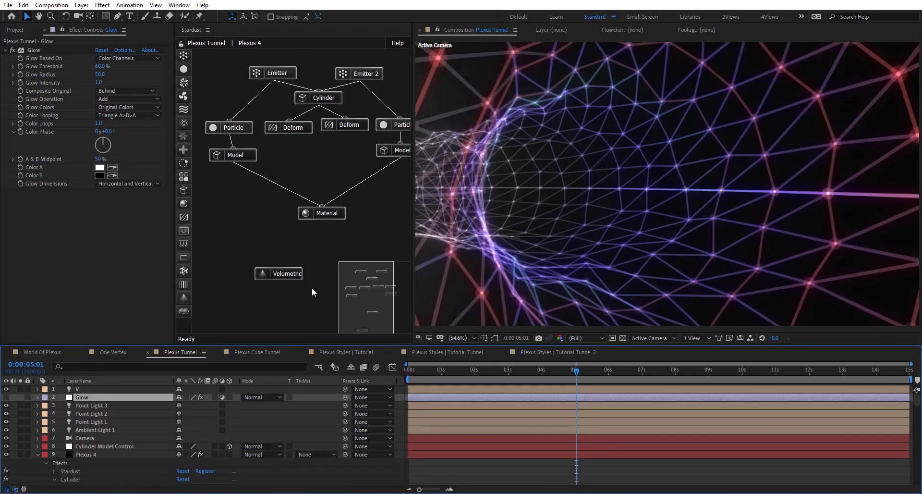
click(286, 275)
click(864, 369)
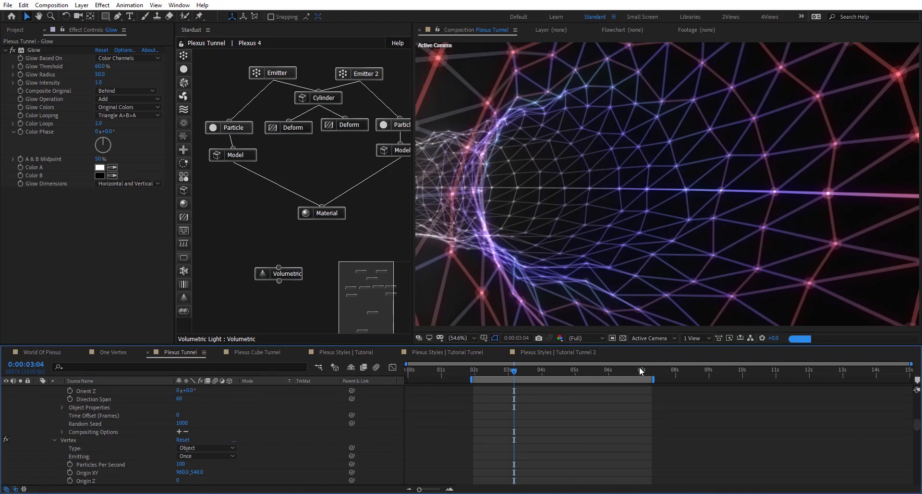
In Plexus Styles | Tutorial Tunnel 2, switch to the Top view and move Point Light 1 along Z to the tunnel's near end.
click(654, 339)
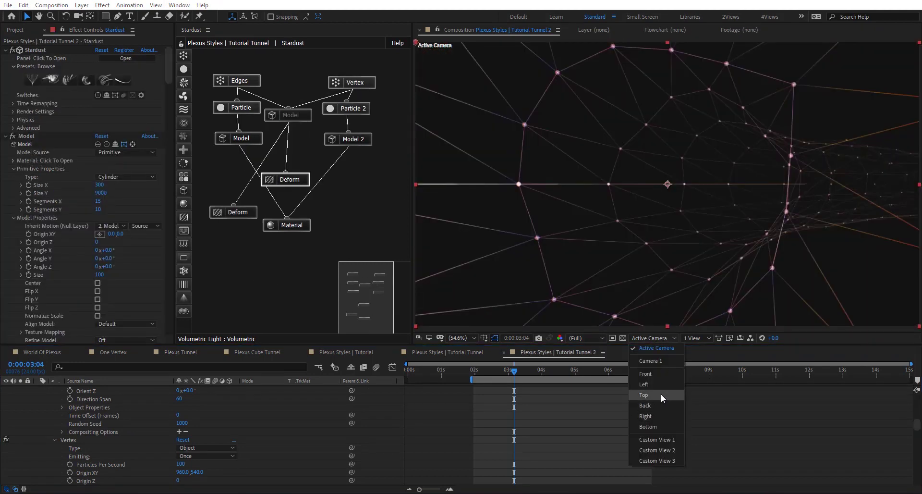
click(661, 393)
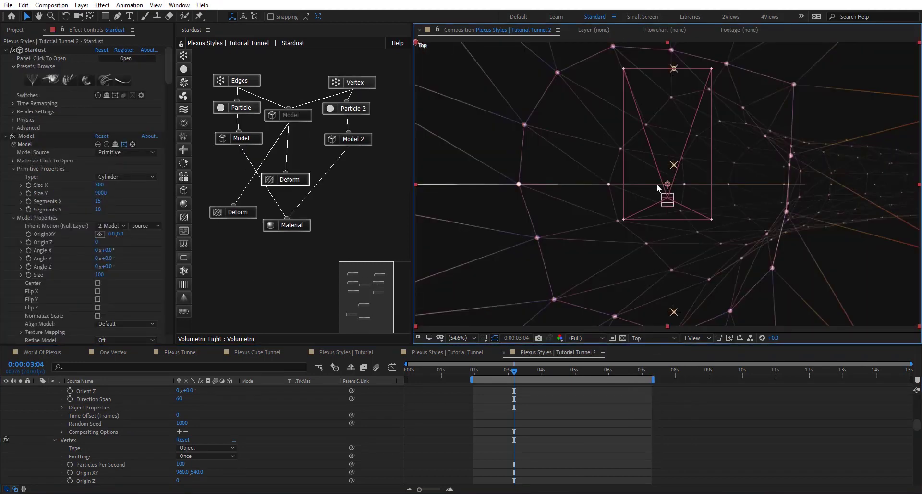
scroll(160, 406, down, 5)
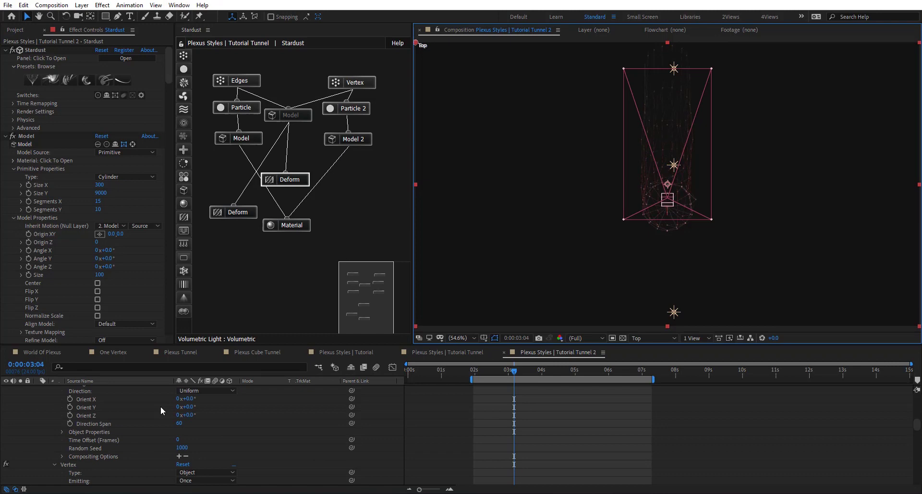
click(675, 313)
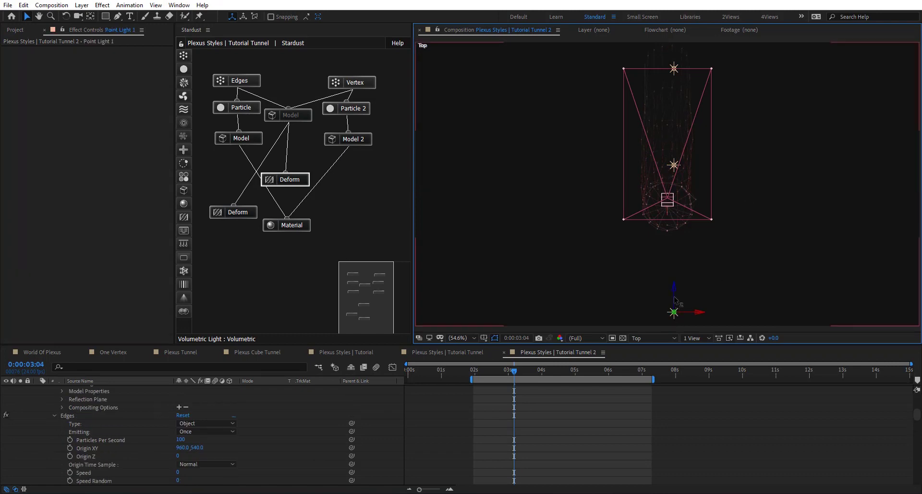
drag(675, 299, 674, 214)
Move Point Light 2 along Z deeper into the tunnel, closer to the farthest light, and return to the Active Camera view.
click(674, 165)
drag(675, 154, 675, 102)
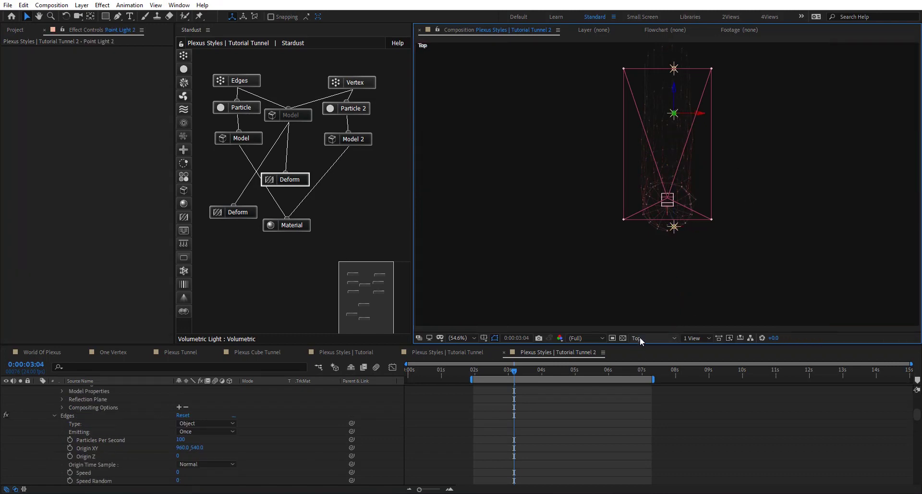
click(640, 338)
click(648, 349)
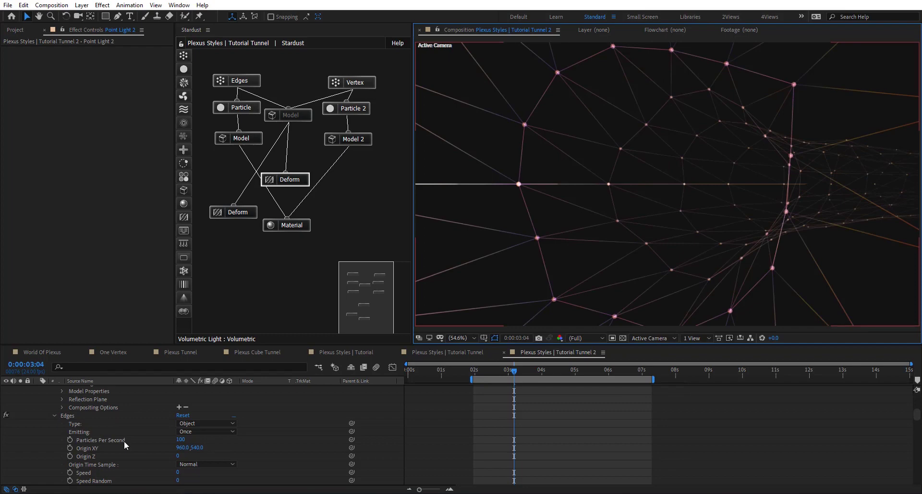